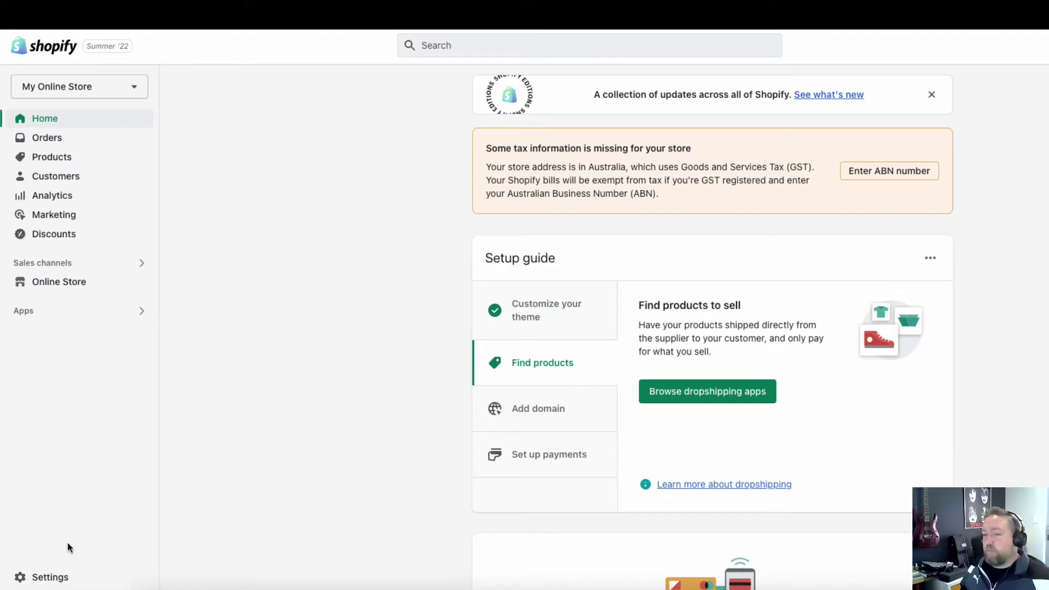
Step: Open the store's Shipping and delivery settings and review the local pickup, packages, shipping labels, packing slips and carrier accounts sections
{"action": "left_click", "coordinate": [41, 577]}
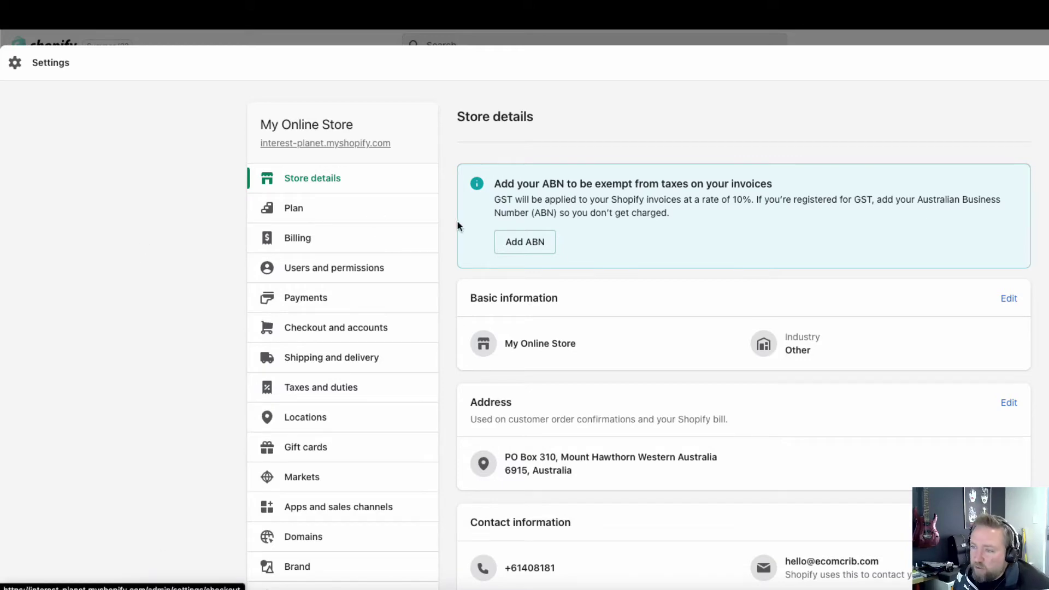
{"action": "left_click", "coordinate": [330, 365]}
{"action": "scroll", "coordinate": [639, 333], "scroll_direction": "down", "scroll_amount": 10}
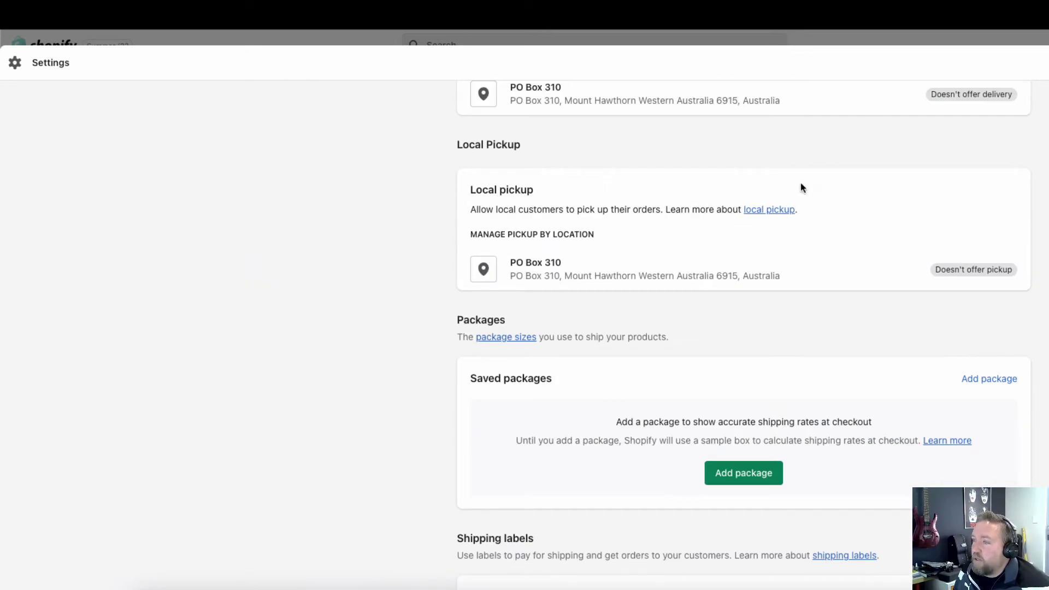
{"action": "scroll", "coordinate": [788, 187], "scroll_direction": "up", "scroll_amount": 4}
{"action": "scroll", "coordinate": [619, 269], "scroll_direction": "down", "scroll_amount": 2}
{"action": "scroll", "coordinate": [619, 272], "scroll_direction": "down", "scroll_amount": 4}
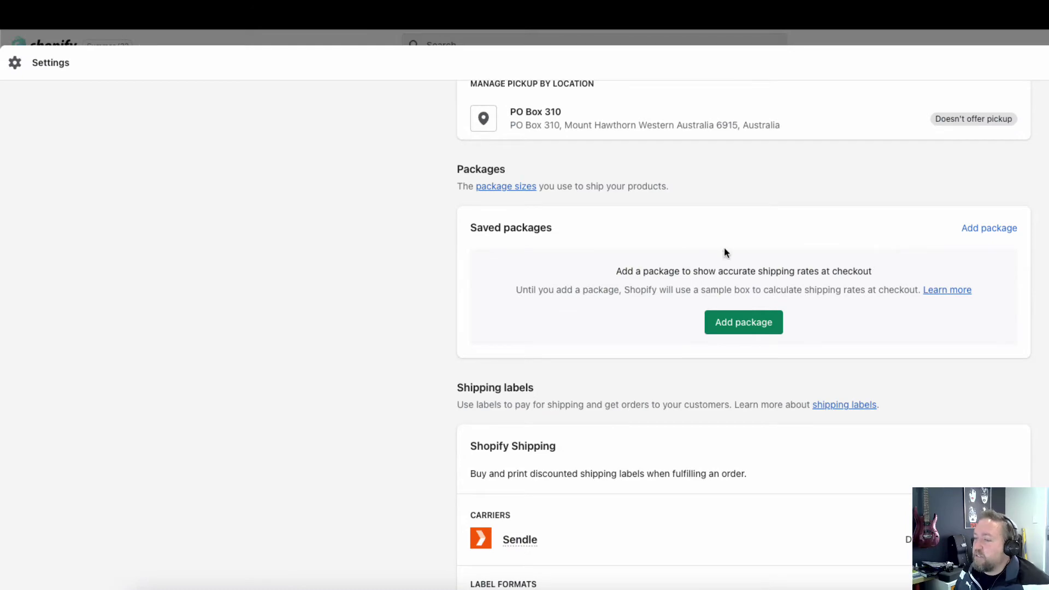
{"action": "scroll", "coordinate": [723, 249], "scroll_direction": "down", "scroll_amount": 4}
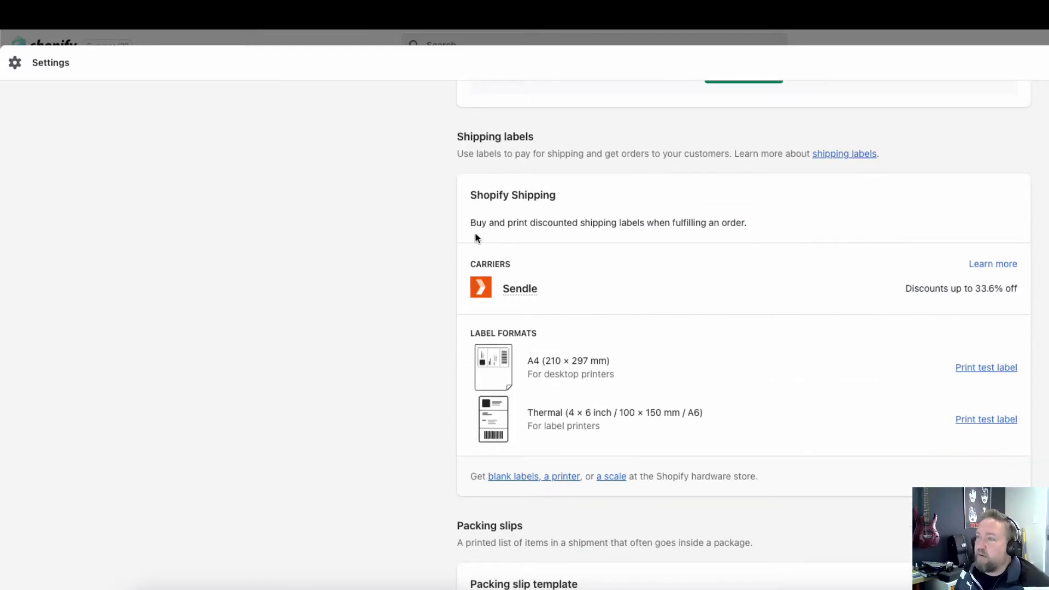
{"action": "scroll", "coordinate": [654, 326], "scroll_direction": "down", "scroll_amount": 4}
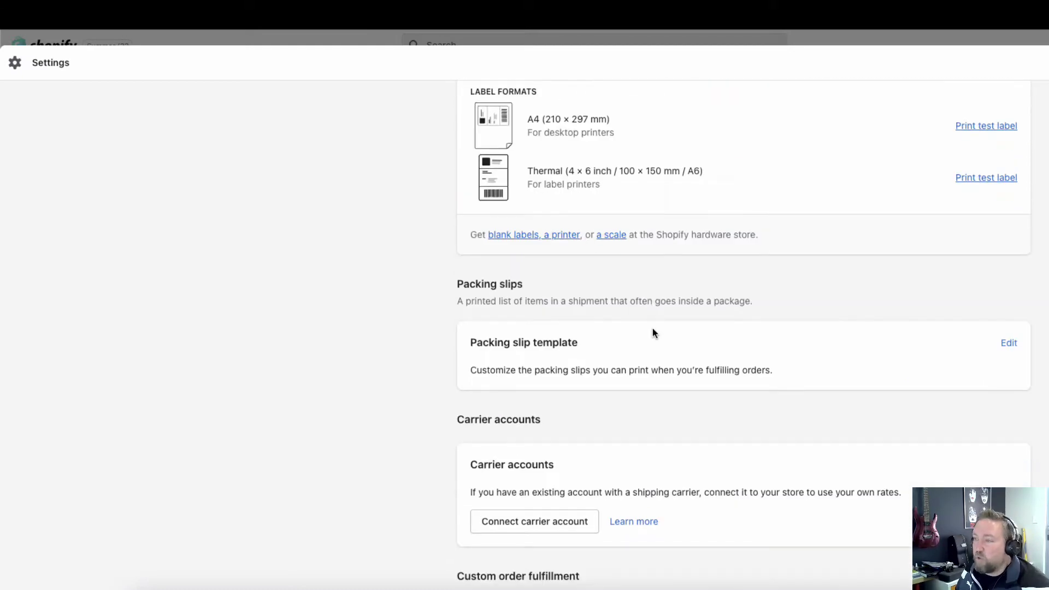
{"action": "scroll", "coordinate": [689, 290], "scroll_direction": "down", "scroll_amount": 1}
{"action": "scroll", "coordinate": [690, 293], "scroll_direction": "up", "scroll_amount": 3}
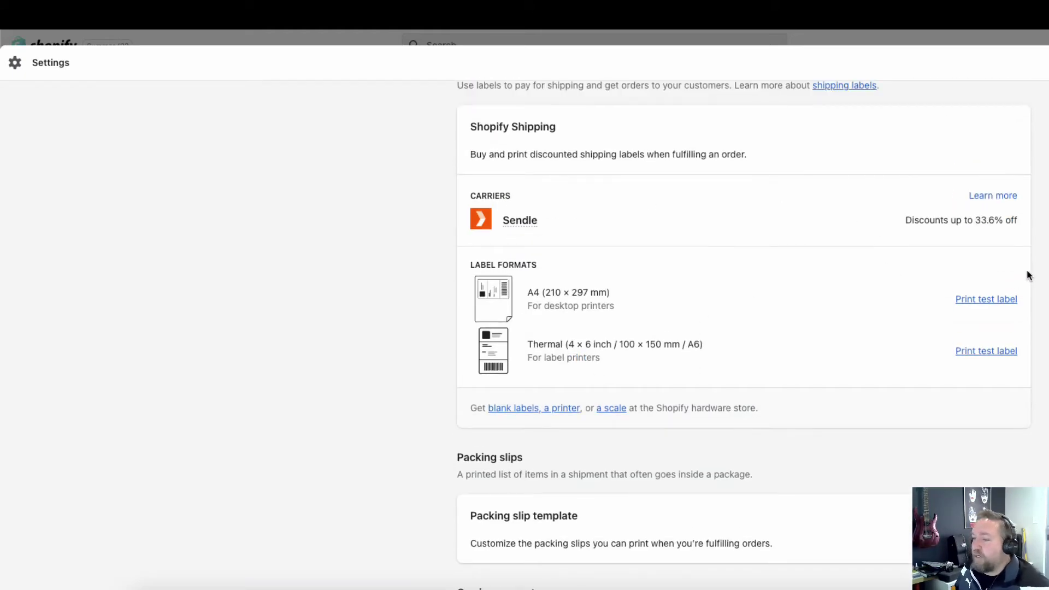
{"action": "scroll", "coordinate": [1022, 257], "scroll_direction": "up", "scroll_amount": 15}
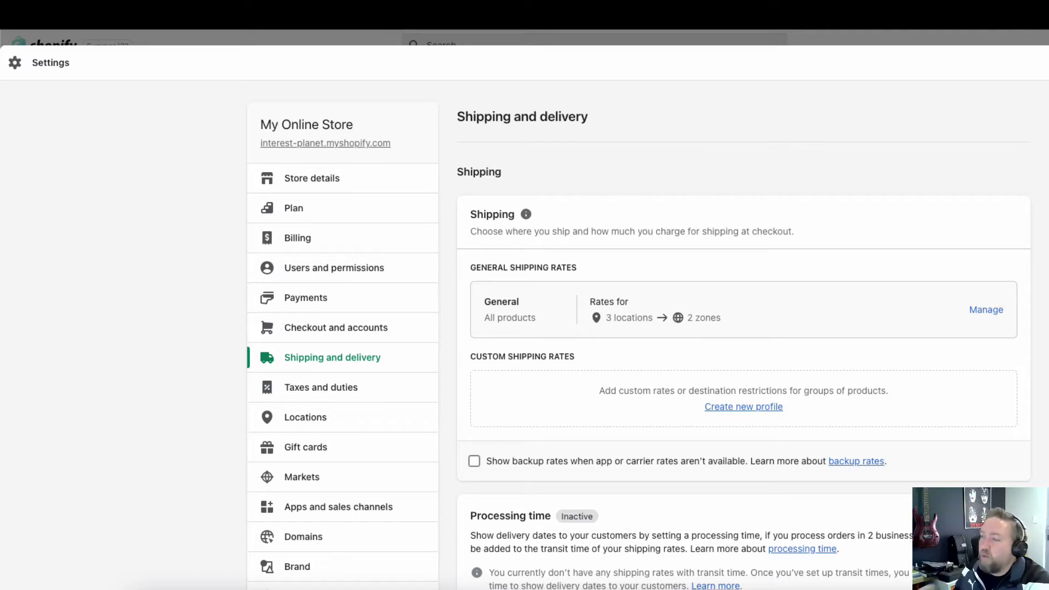
Step: Open the General shipping rates profile covering all products for management
{"action": "scroll", "coordinate": [599, 242], "scroll_direction": "down", "scroll_amount": 2}
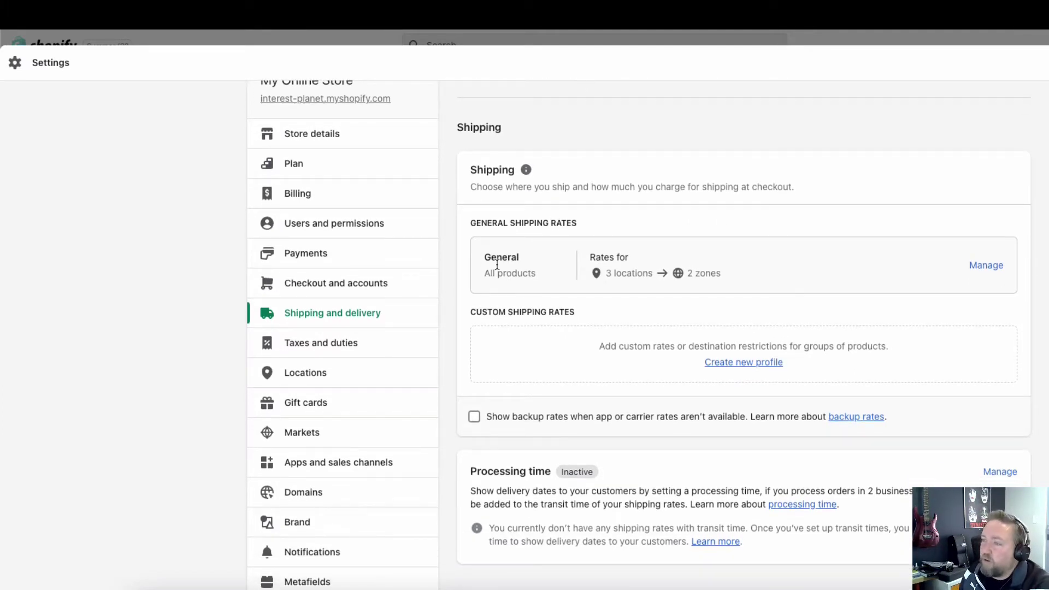
{"action": "left_click_drag", "start_coordinate": [483, 260], "coordinate": [529, 280]}
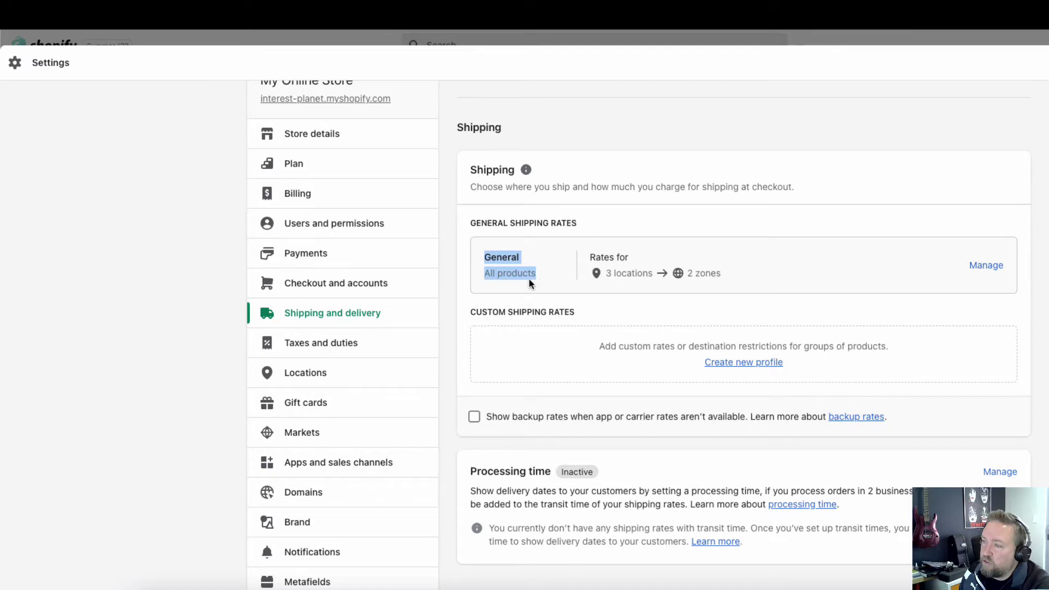
{"action": "left_click", "coordinate": [844, 272]}
{"action": "left_click", "coordinate": [992, 266]}
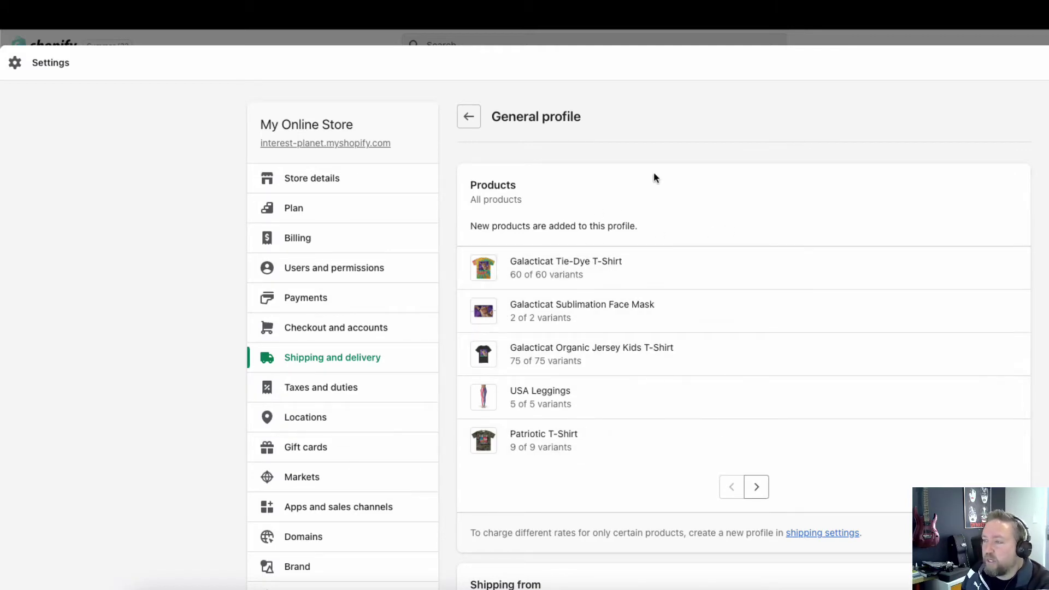
Step: Examine the General profile's product list and its shipping zones with their rates
{"action": "scroll", "coordinate": [741, 180], "scroll_direction": "down", "scroll_amount": 1}
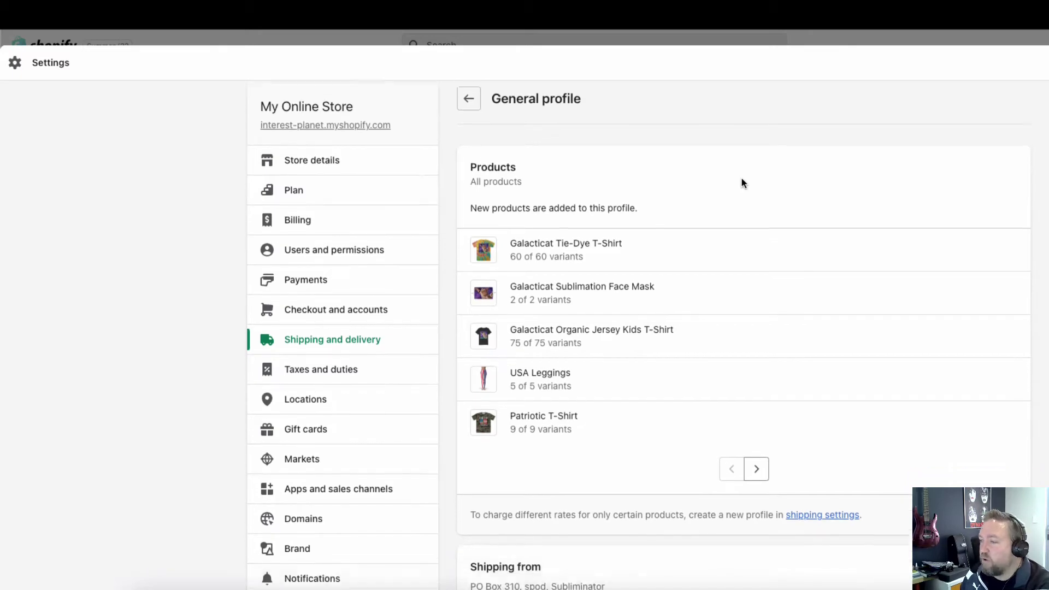
{"action": "left_click", "coordinate": [756, 459]}
{"action": "left_click", "coordinate": [732, 462]}
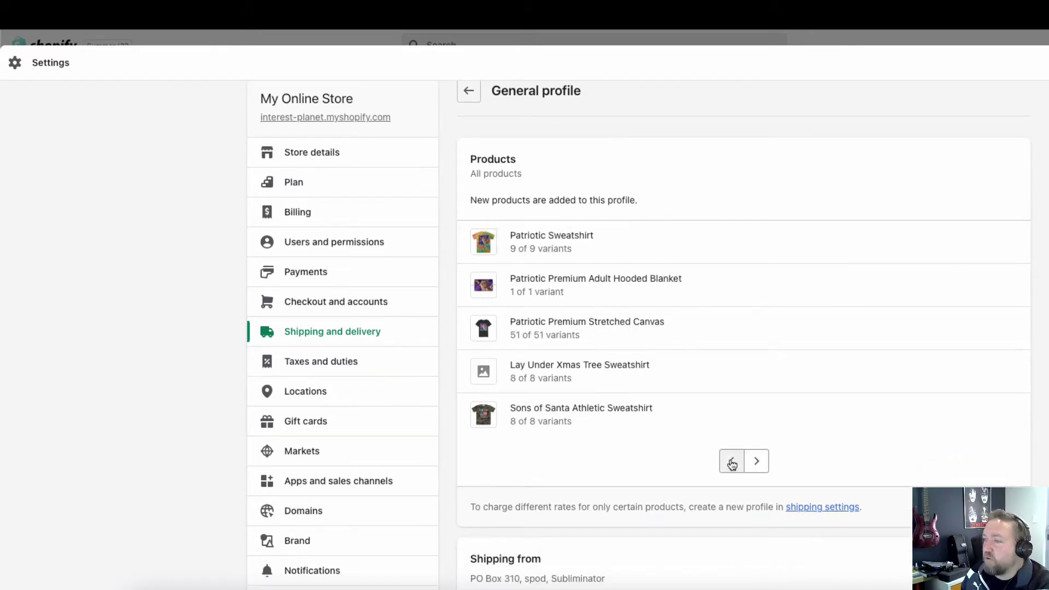
{"action": "scroll", "coordinate": [579, 188], "scroll_direction": "down", "scroll_amount": 8}
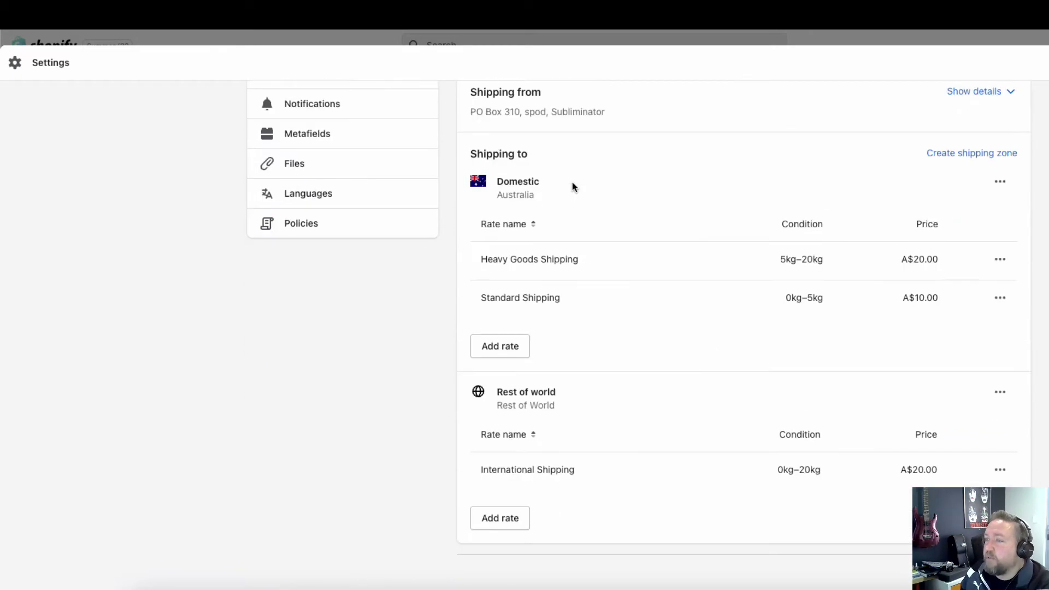
{"action": "scroll", "coordinate": [642, 183], "scroll_direction": "up", "scroll_amount": 9}
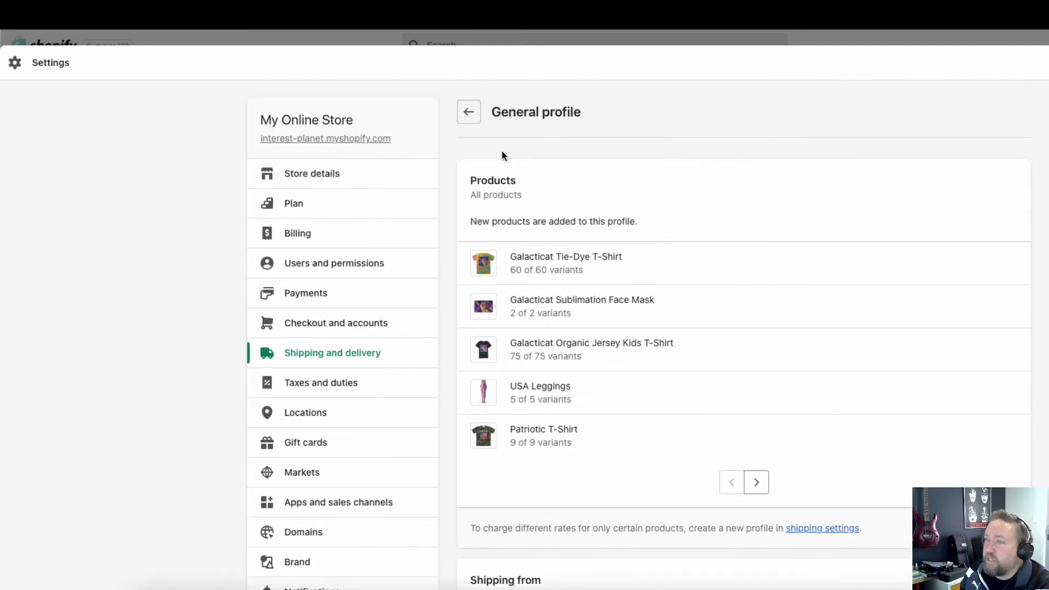
{"action": "scroll", "coordinate": [647, 212], "scroll_direction": "down", "scroll_amount": 5}
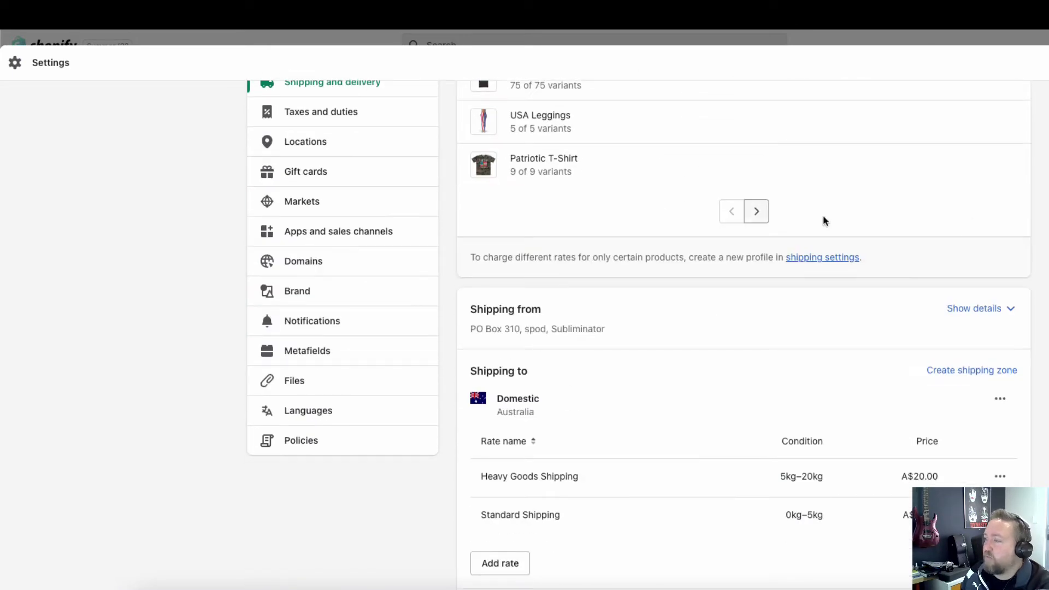
{"action": "scroll", "coordinate": [557, 406], "scroll_direction": "down", "scroll_amount": 5}
{"action": "scroll", "coordinate": [704, 179], "scroll_direction": "up", "scroll_amount": 2}
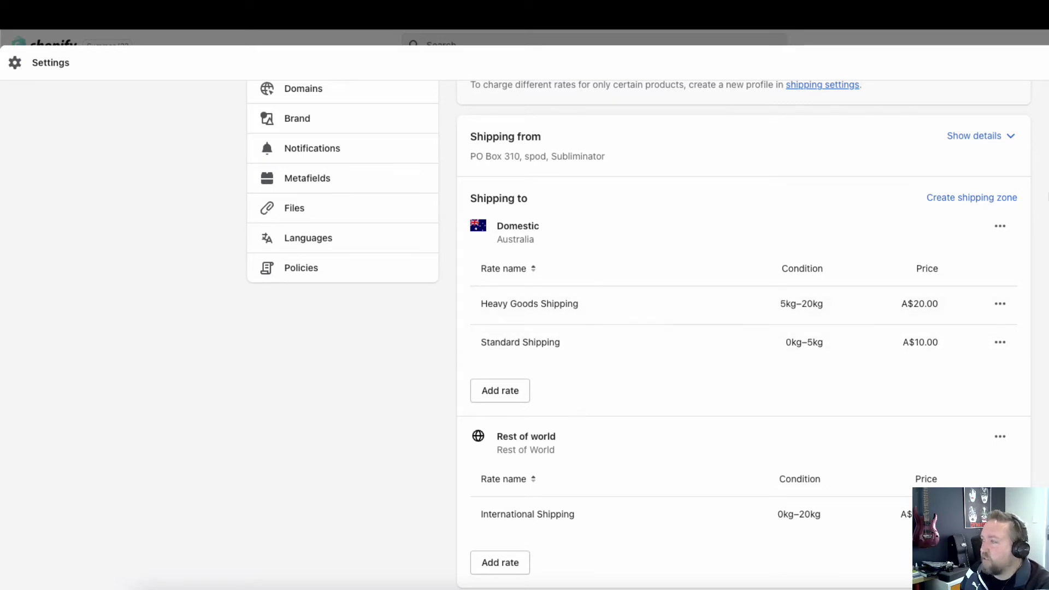
Step: Delete the Domestic shipping zone for Australia from the General profile
{"action": "left_click", "coordinate": [1000, 228]}
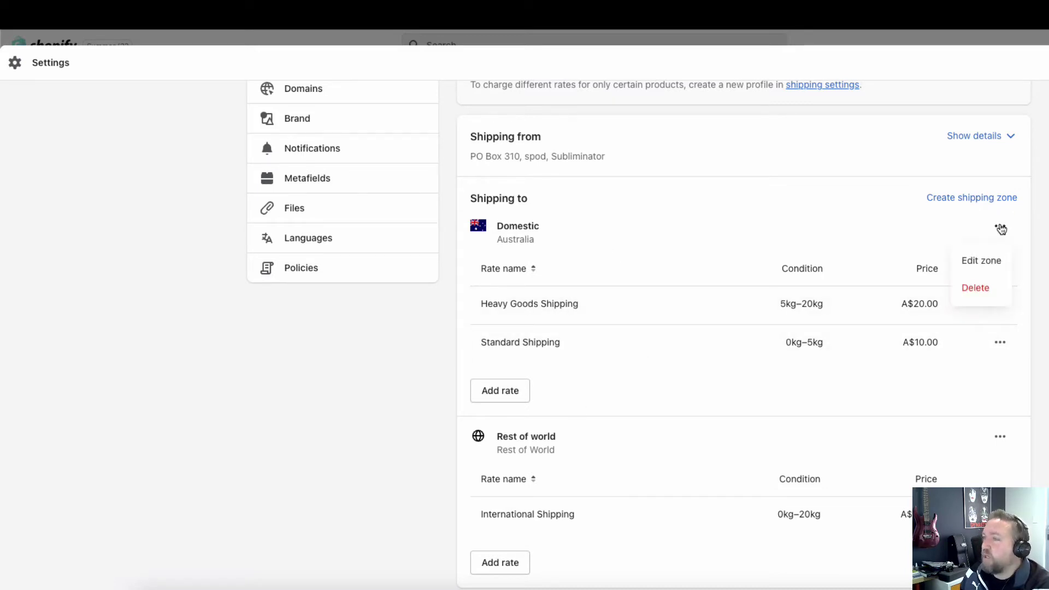
{"action": "left_click", "coordinate": [975, 288]}
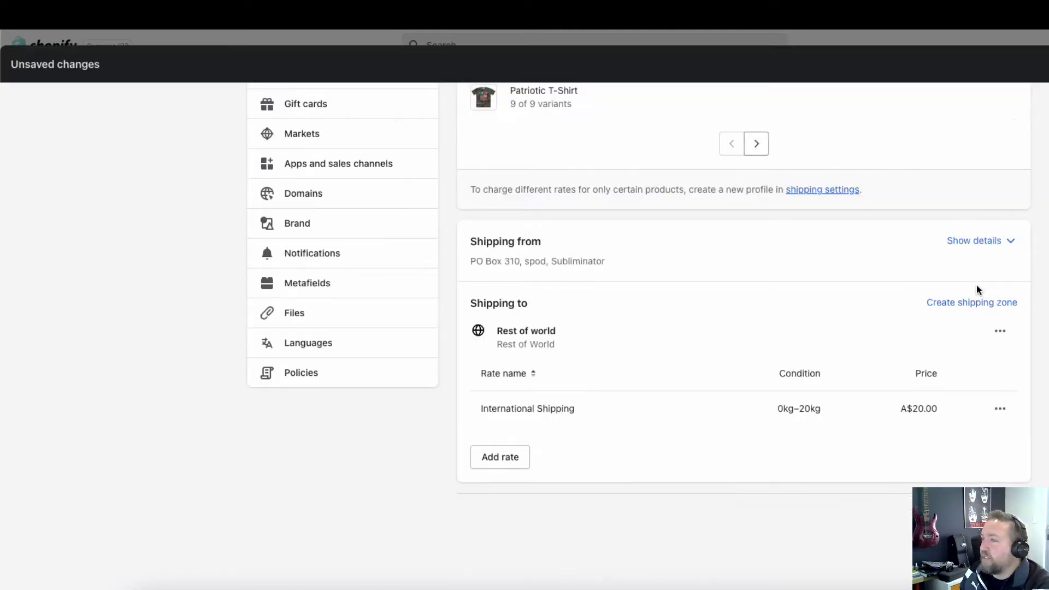
{"action": "left_click", "coordinate": [1000, 331]}
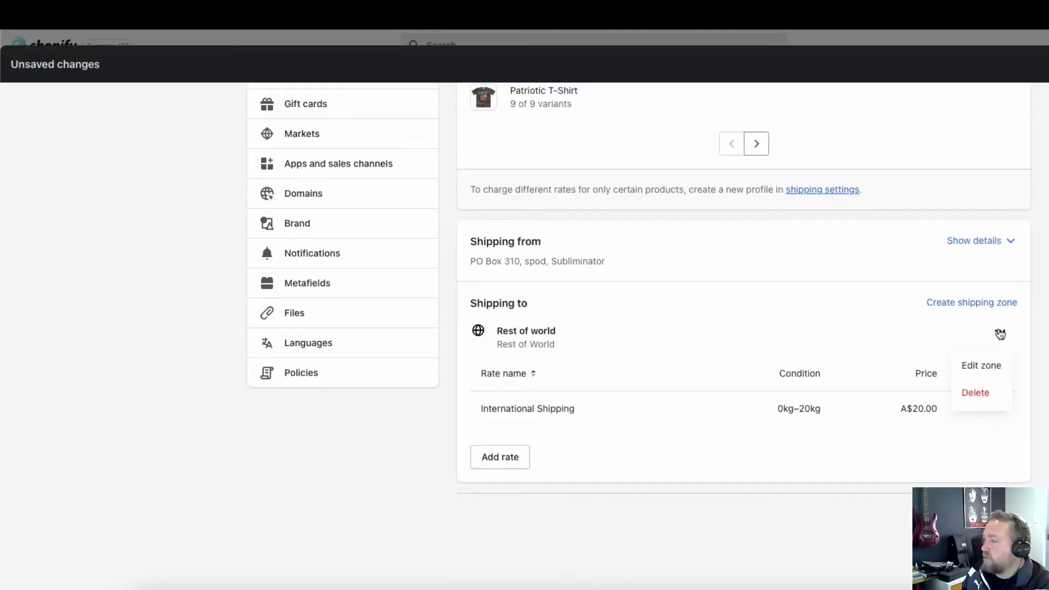
{"action": "left_click", "coordinate": [722, 315]}
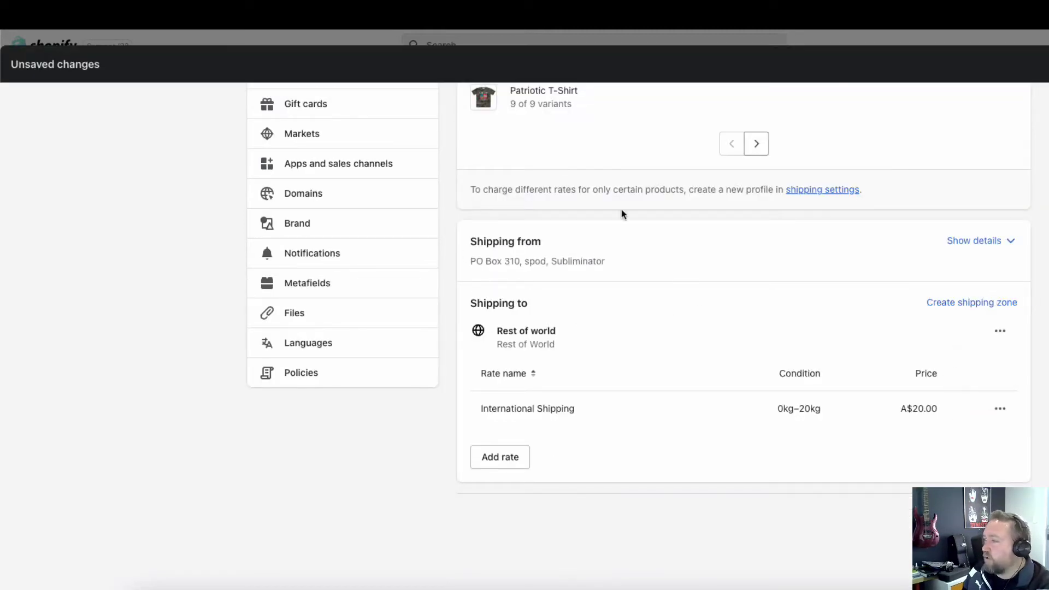
Step: Start a new shipping zone named USA and include the United States in it
{"action": "scroll", "coordinate": [831, 315], "scroll_direction": "up", "scroll_amount": 6}
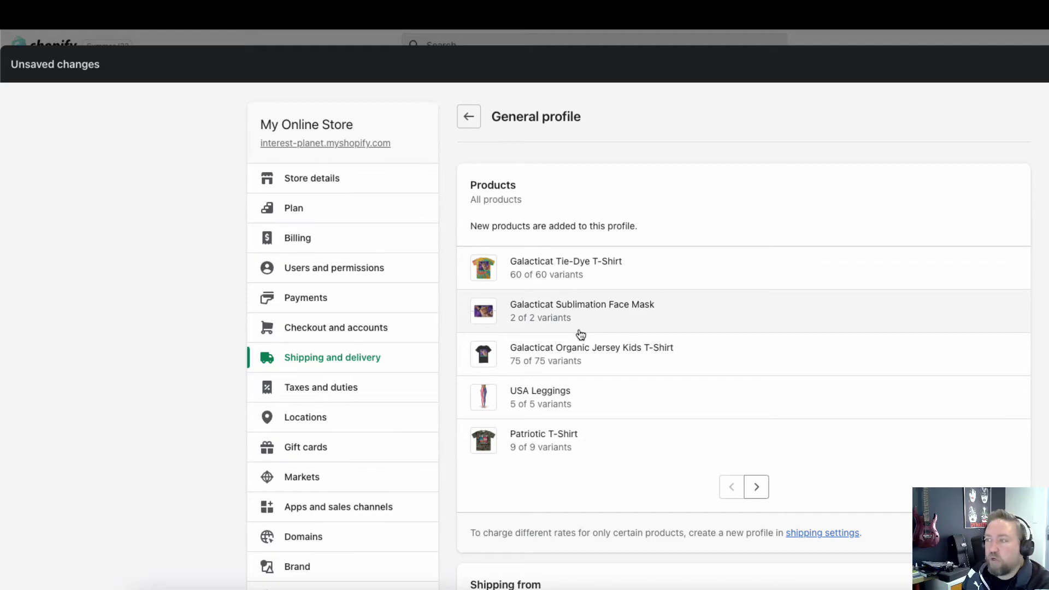
{"action": "scroll", "coordinate": [580, 334], "scroll_direction": "down", "scroll_amount": 5}
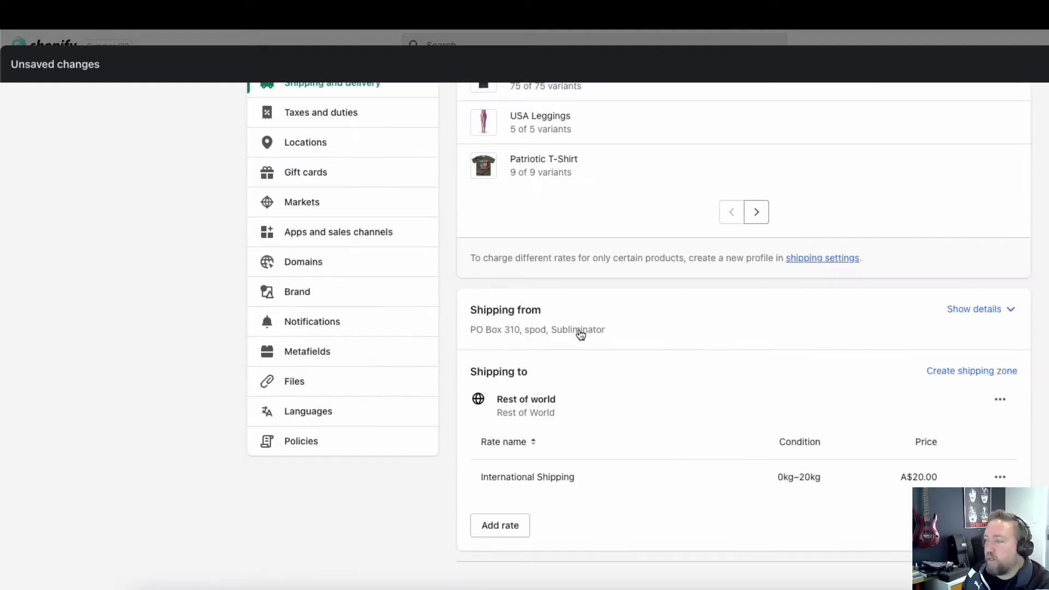
{"action": "left_click", "coordinate": [971, 373]}
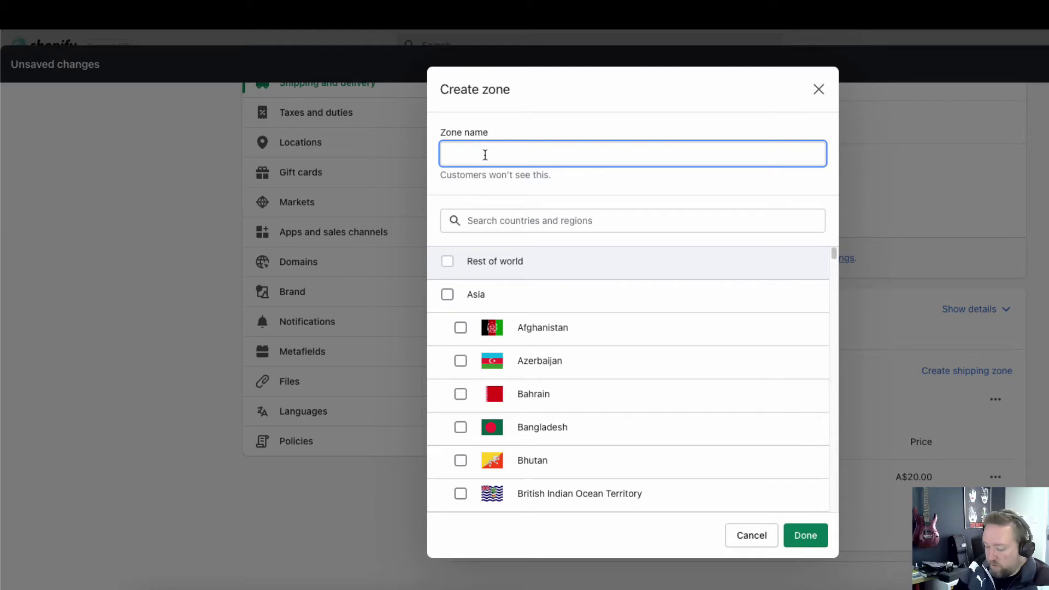
{"action": "type", "text": "USA"}
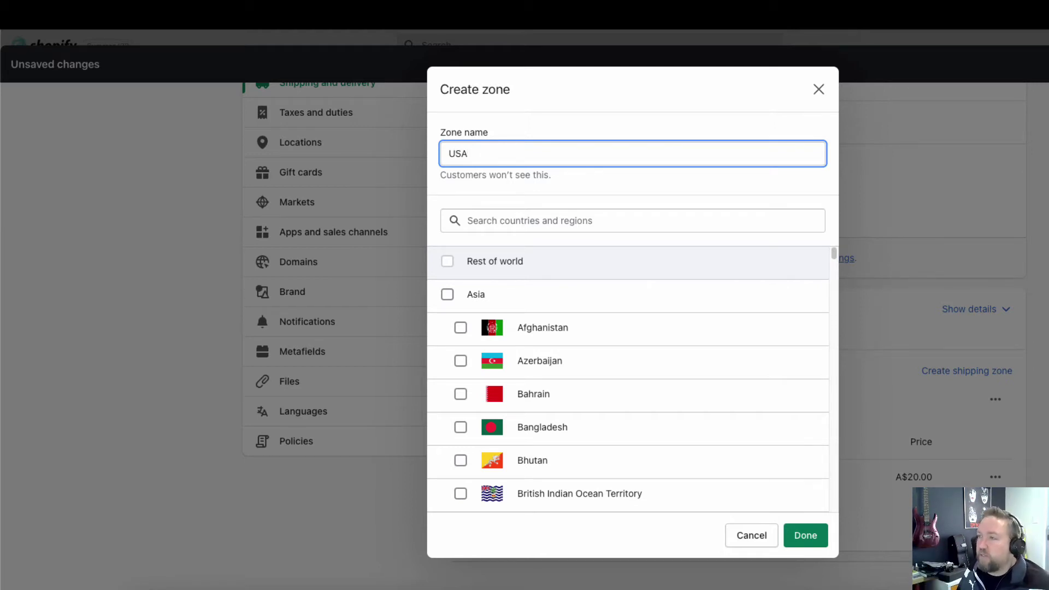
{"action": "left_click", "coordinate": [526, 215]}
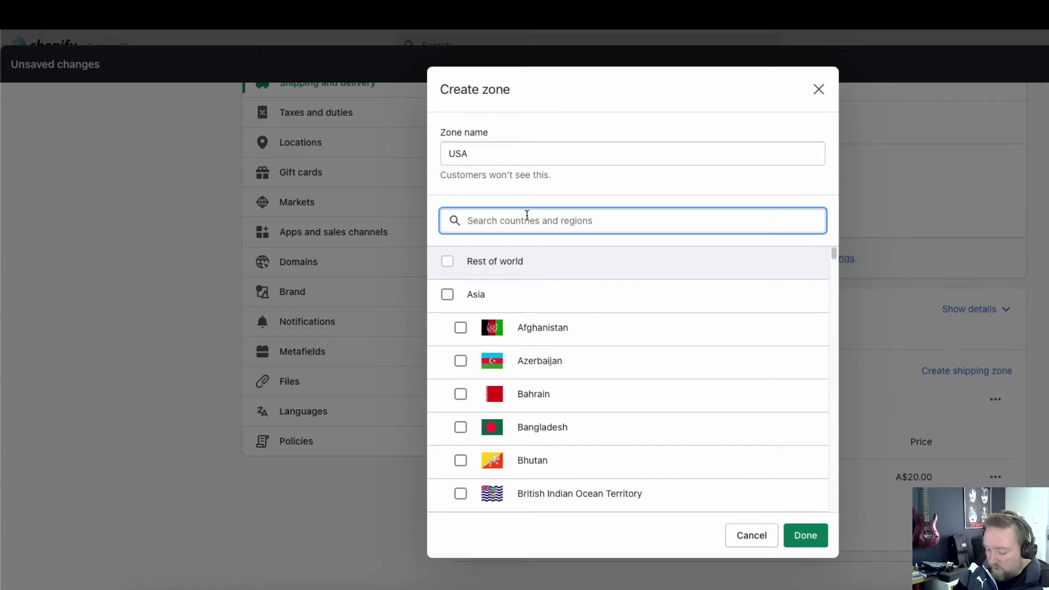
{"action": "type", "text": "united"}
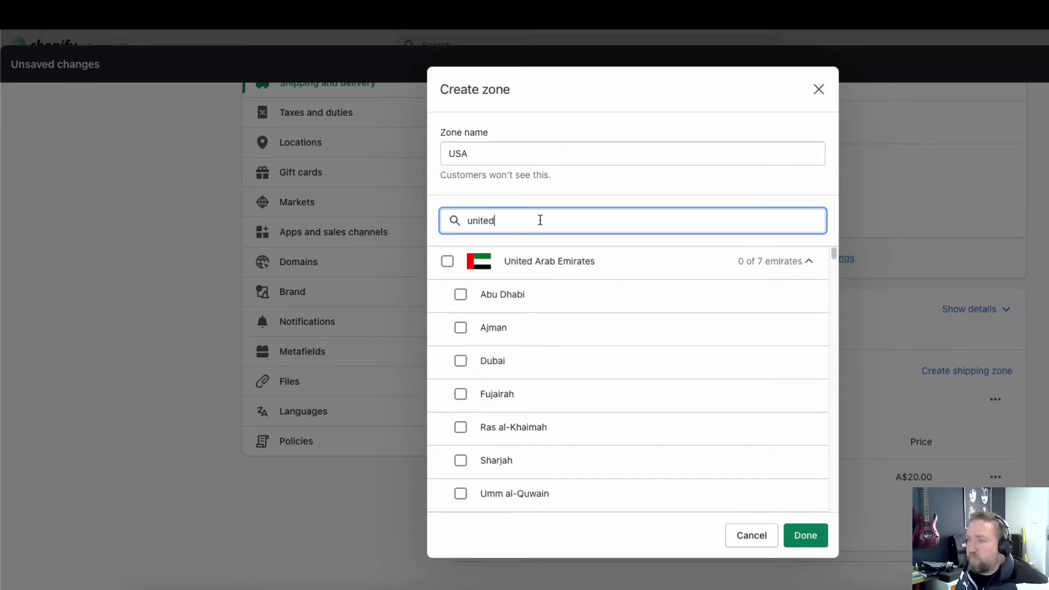
{"action": "type", "text": " states"}
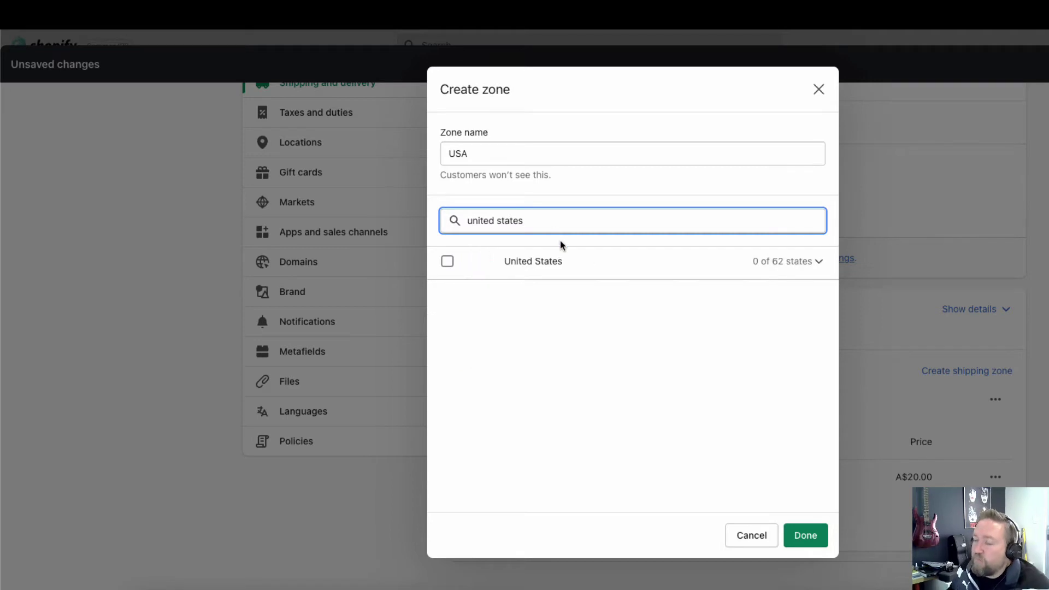
{"action": "left_click", "coordinate": [446, 263]}
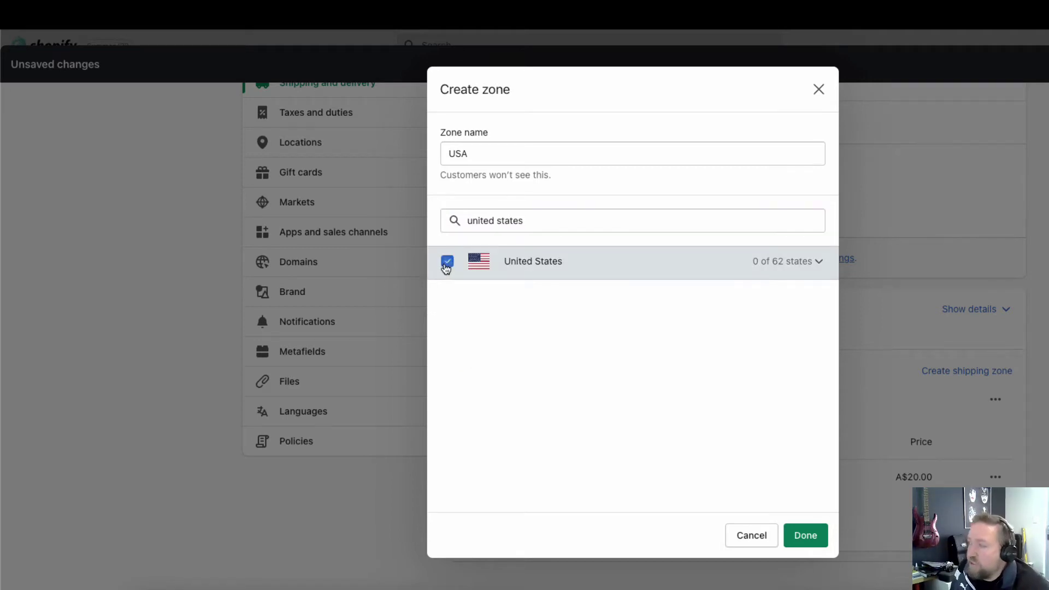
Step: Show the United States' individual states and exclude outlying areas such as American Samoa, Guam and Hawaii from the USA zone
{"action": "left_click", "coordinate": [818, 263]}
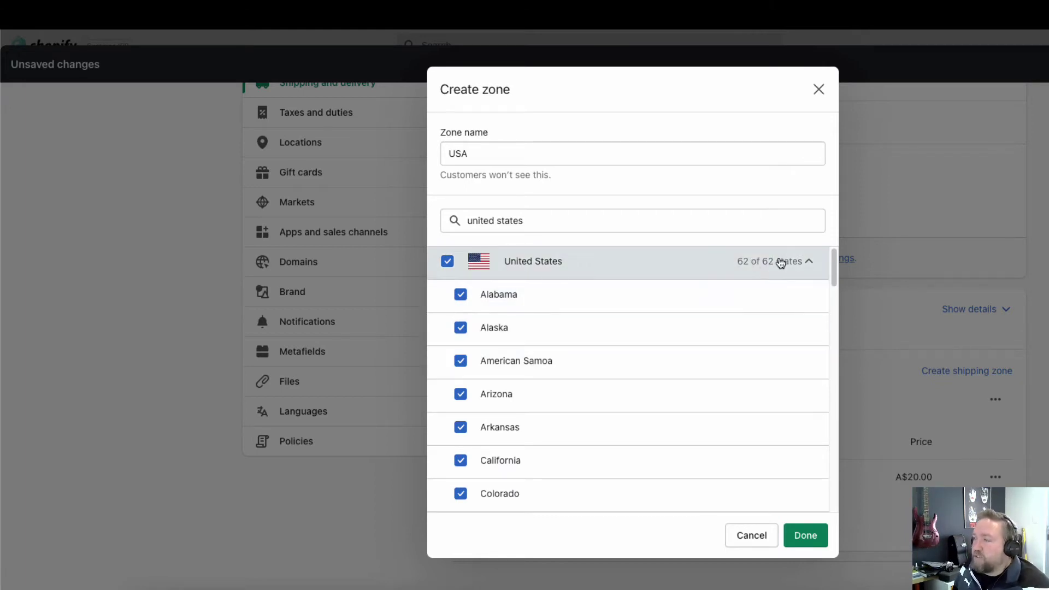
{"action": "scroll", "coordinate": [632, 322], "scroll_direction": "down", "scroll_amount": 1}
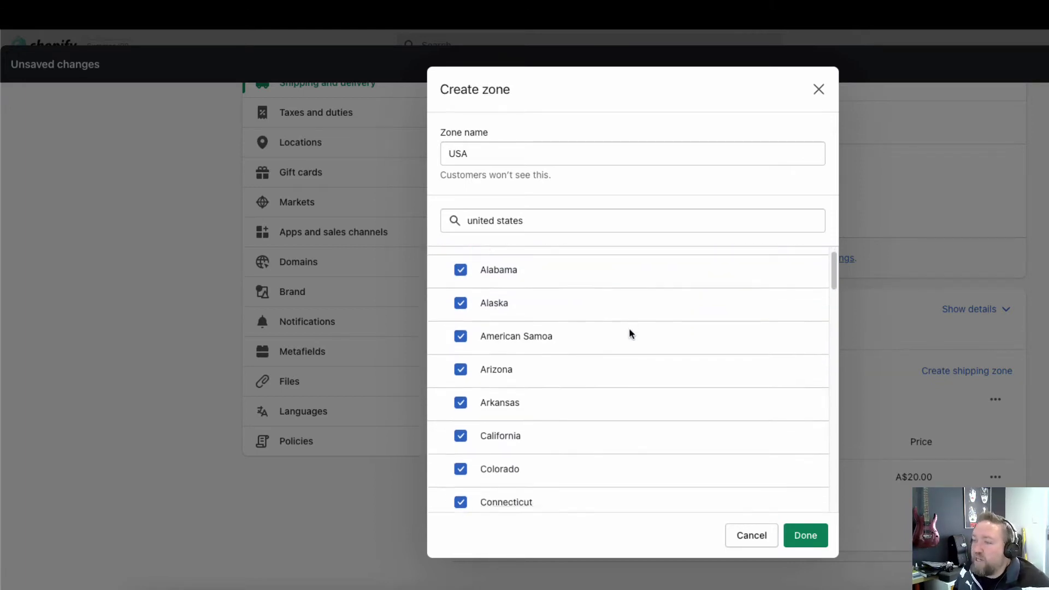
{"action": "scroll", "coordinate": [630, 334], "scroll_direction": "down", "scroll_amount": 1}
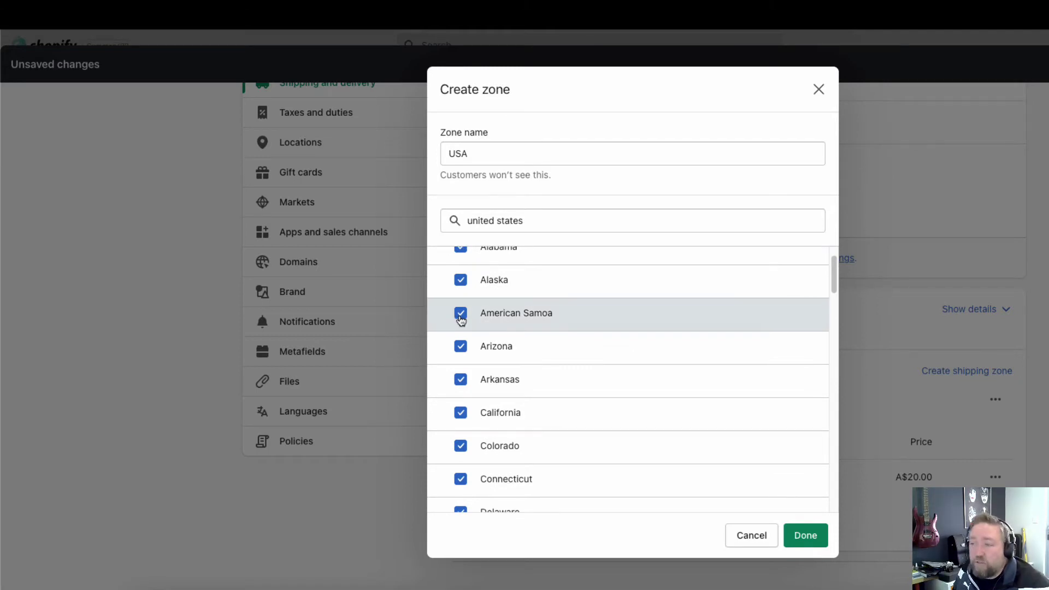
{"action": "left_click", "coordinate": [461, 316]}
{"action": "scroll", "coordinate": [516, 300], "scroll_direction": "down", "scroll_amount": 2}
{"action": "scroll", "coordinate": [556, 326], "scroll_direction": "down", "scroll_amount": 2}
{"action": "scroll", "coordinate": [554, 327], "scroll_direction": "down", "scroll_amount": 2}
{"action": "left_click", "coordinate": [461, 314]}
{"action": "left_click", "coordinate": [461, 412]}
{"action": "scroll", "coordinate": [461, 349], "scroll_direction": "down", "scroll_amount": 4}
{"action": "left_click", "coordinate": [460, 316]}
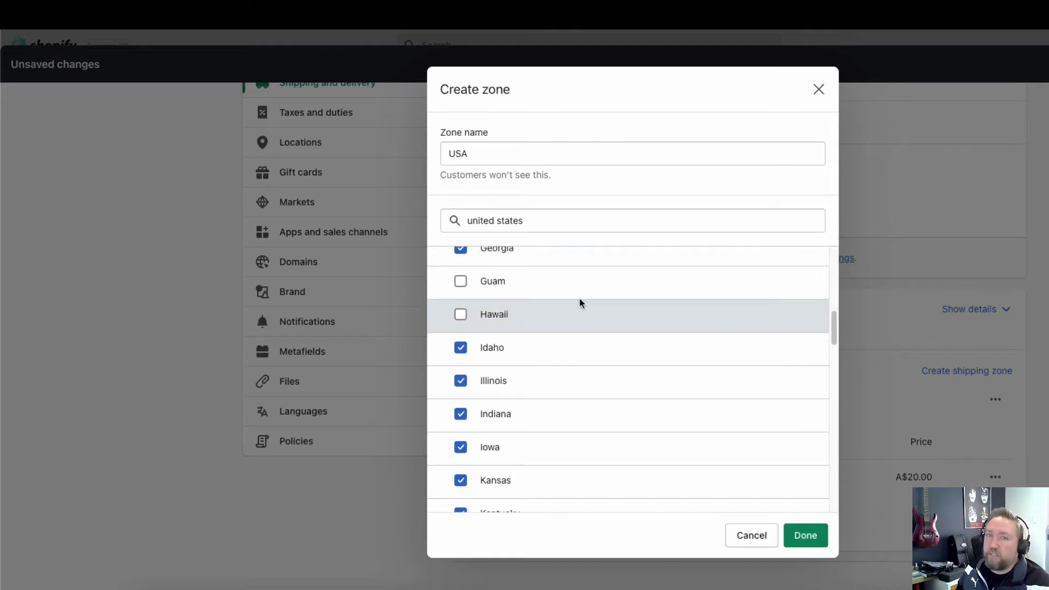
Step: Exclude the Marshall Islands and the Northern Mariana Islands from the USA zone's states
{"action": "scroll", "coordinate": [579, 302], "scroll_direction": "down", "scroll_amount": 3}
{"action": "scroll", "coordinate": [604, 343], "scroll_direction": "up", "scroll_amount": 2}
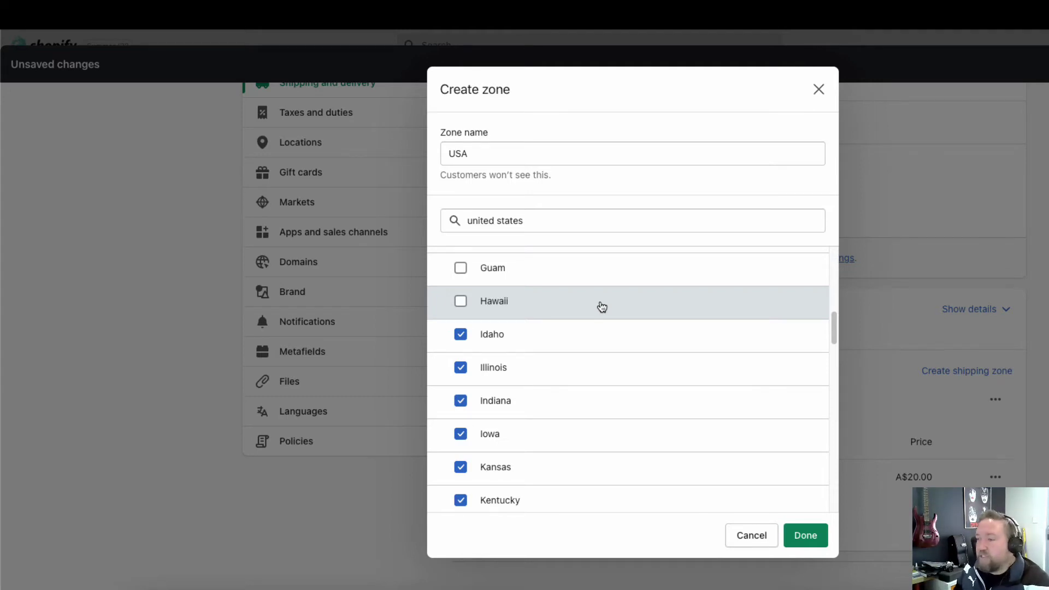
{"action": "scroll", "coordinate": [600, 303], "scroll_direction": "down", "scroll_amount": 1}
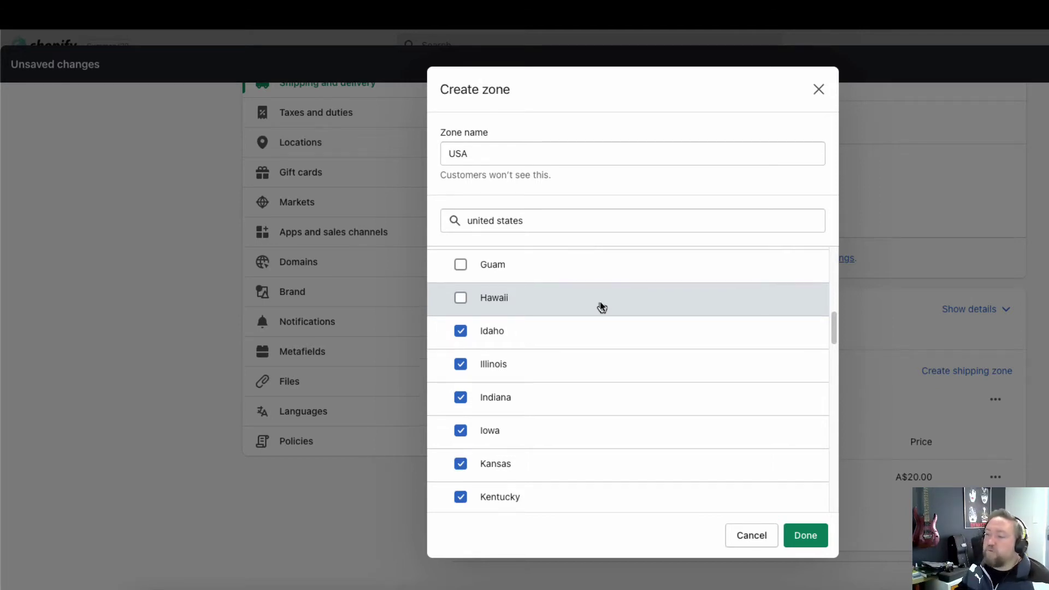
{"action": "scroll", "coordinate": [596, 317], "scroll_direction": "down", "scroll_amount": 3}
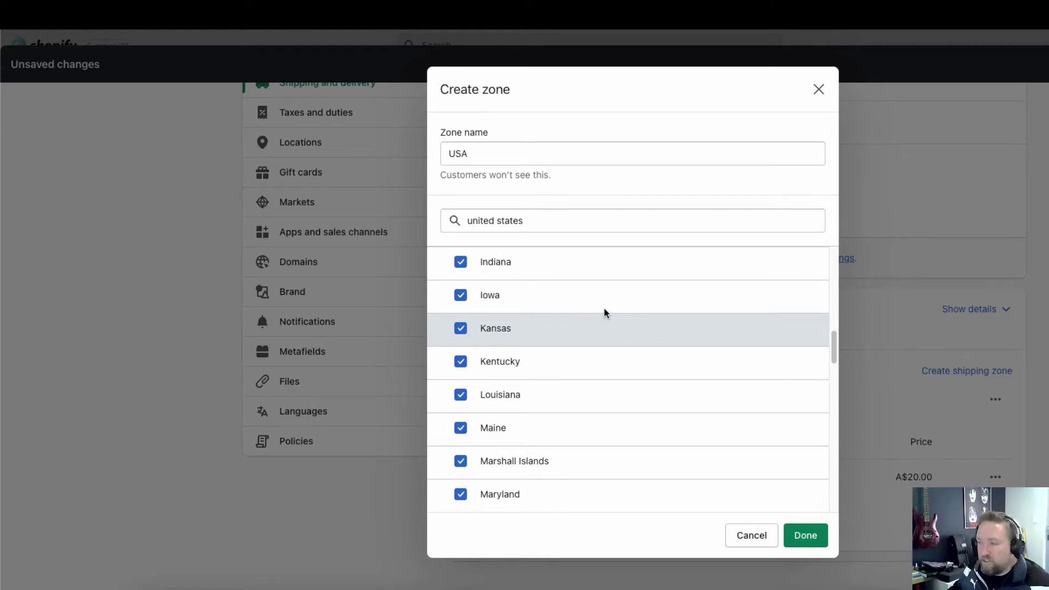
{"action": "scroll", "coordinate": [543, 317], "scroll_direction": "down", "scroll_amount": 3}
{"action": "left_click", "coordinate": [460, 352]}
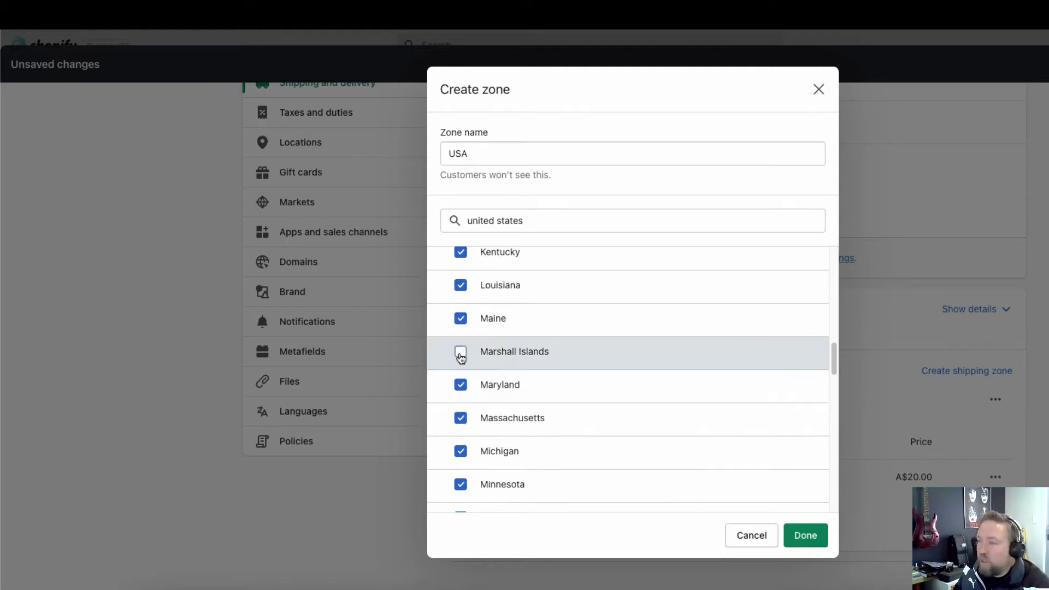
{"action": "scroll", "coordinate": [524, 386], "scroll_direction": "down", "scroll_amount": 2}
{"action": "scroll", "coordinate": [528, 386], "scroll_direction": "down", "scroll_amount": 6}
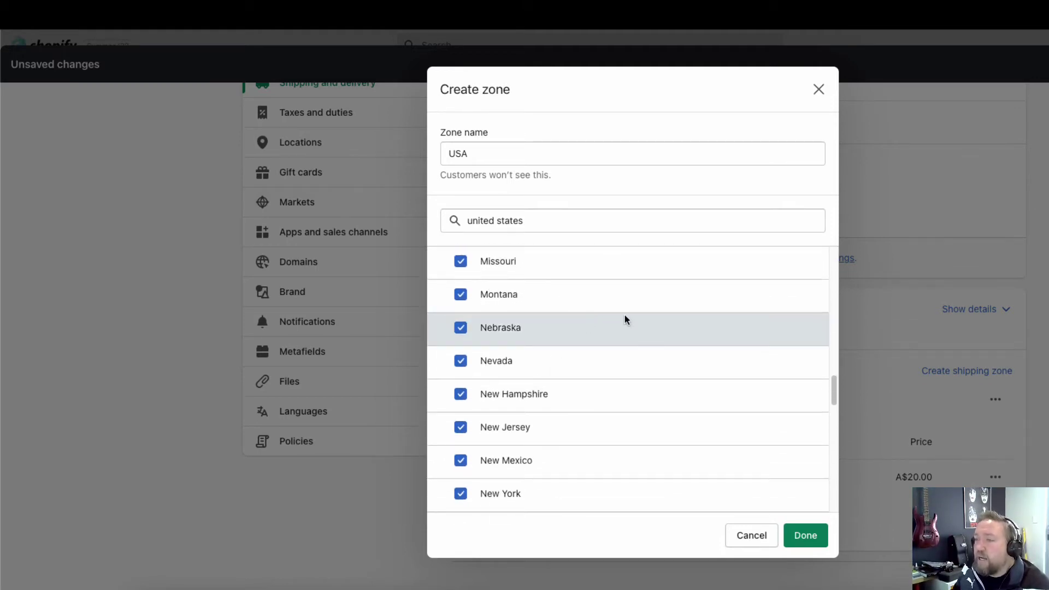
{"action": "scroll", "coordinate": [653, 314], "scroll_direction": "down", "scroll_amount": 1}
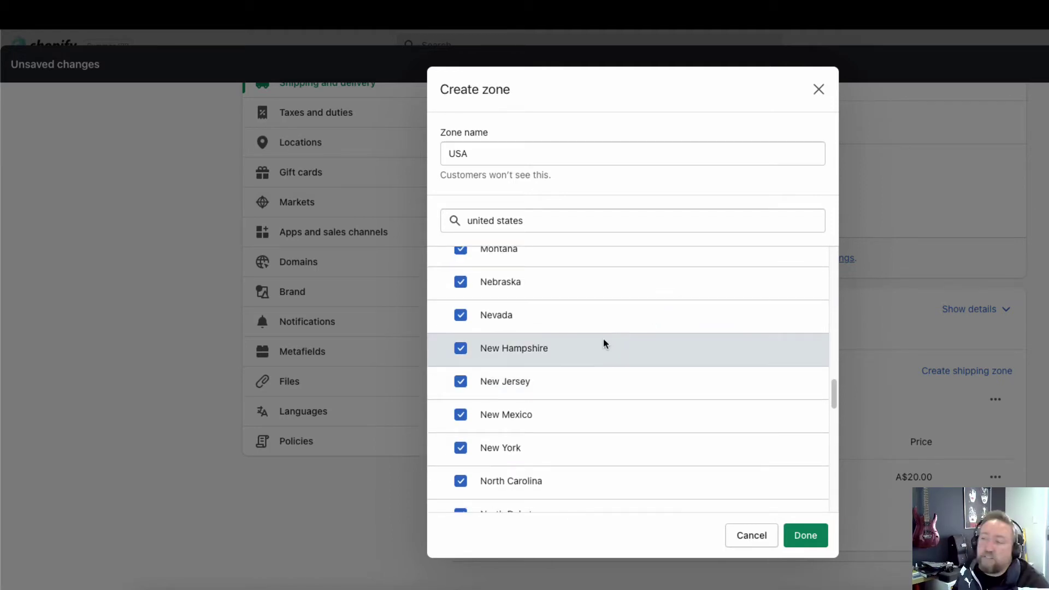
{"action": "scroll", "coordinate": [602, 342], "scroll_direction": "down", "scroll_amount": 1}
{"action": "scroll", "coordinate": [601, 346], "scroll_direction": "down", "scroll_amount": 2}
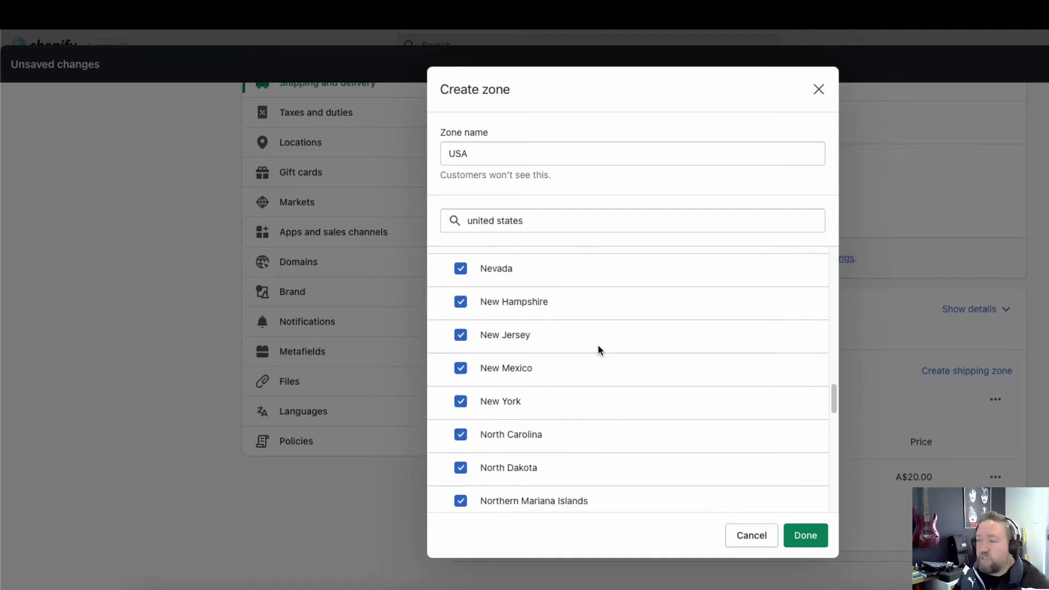
{"action": "left_click", "coordinate": [461, 457]}
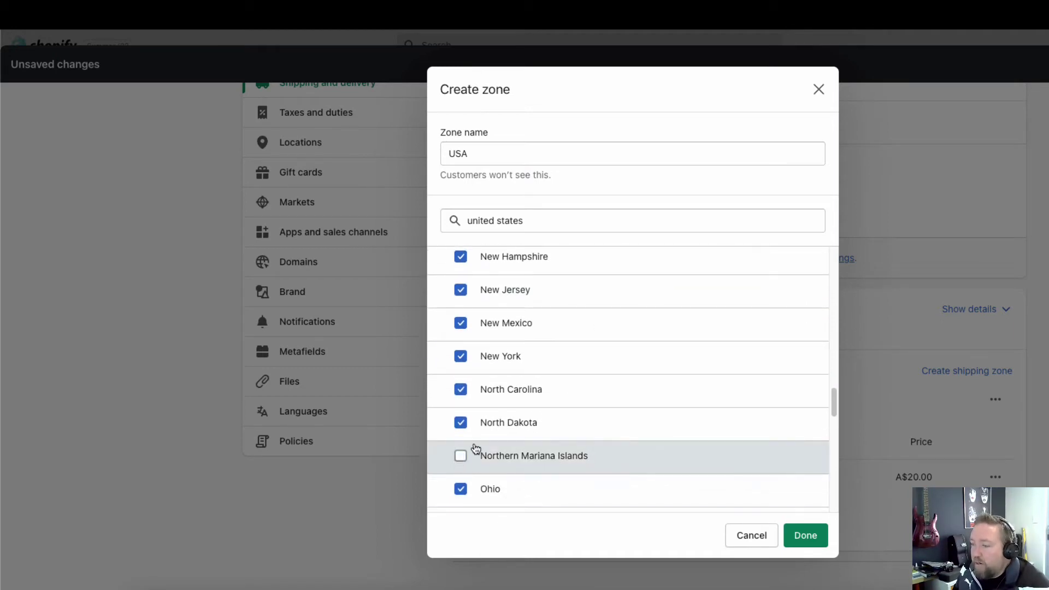
Step: Exclude Palau and Puerto Rico from the states covered by the USA zone
{"action": "scroll", "coordinate": [588, 330], "scroll_direction": "down", "scroll_amount": 5}
{"action": "scroll", "coordinate": [588, 330], "scroll_direction": "down", "scroll_amount": 1}
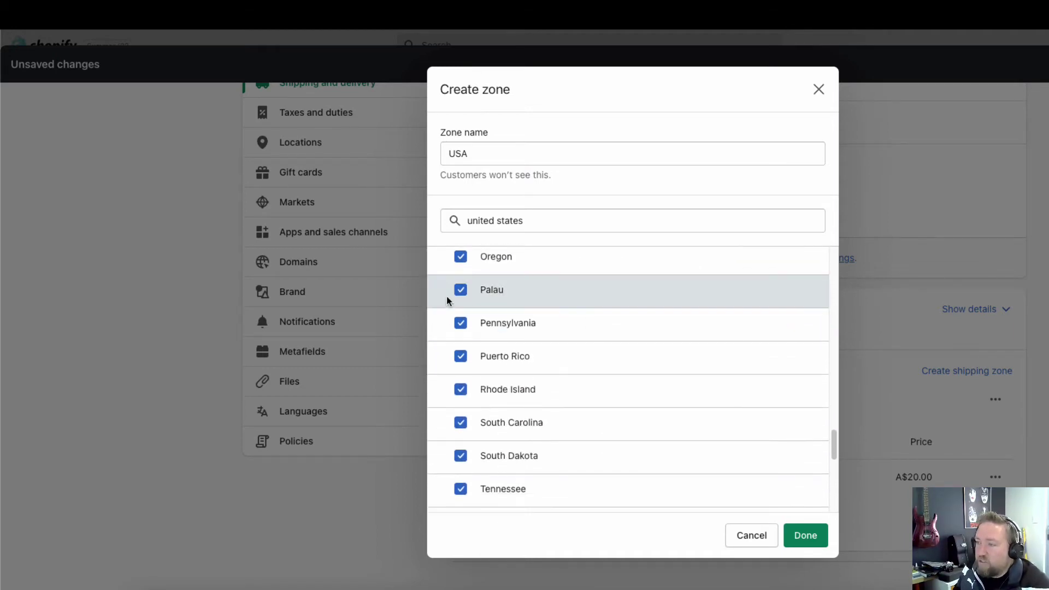
{"action": "left_click", "coordinate": [459, 291]}
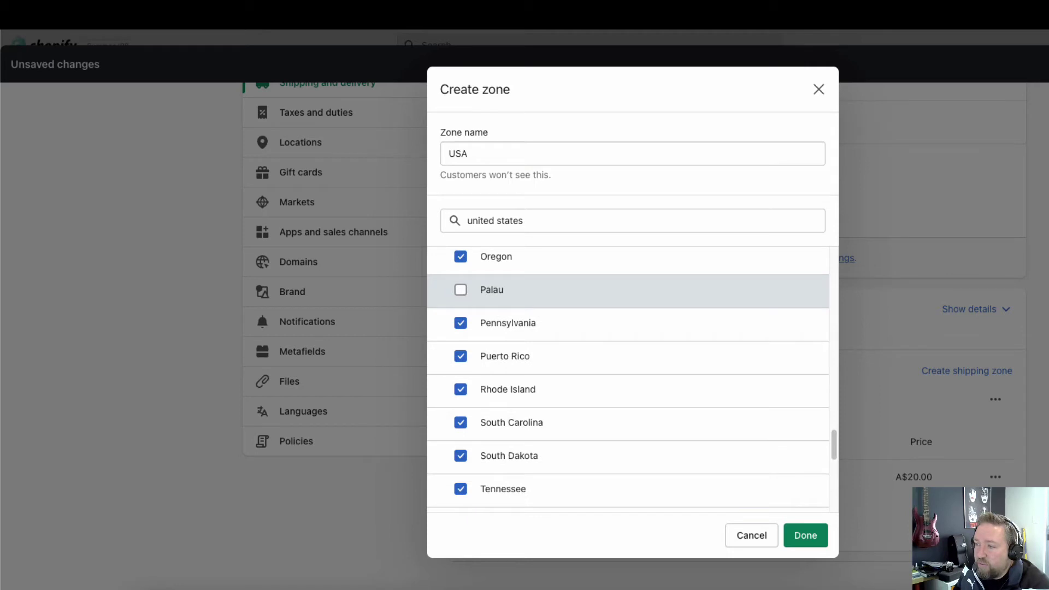
{"action": "left_click", "coordinate": [460, 356]}
{"action": "scroll", "coordinate": [585, 411], "scroll_direction": "down", "scroll_amount": 5}
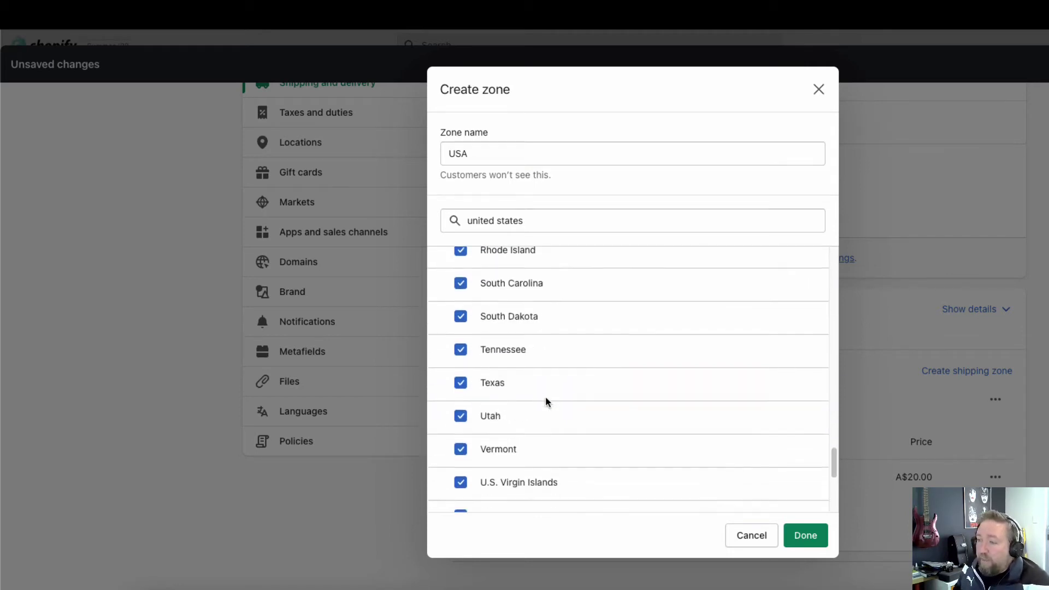
{"action": "left_click", "coordinate": [460, 356]}
{"action": "scroll", "coordinate": [572, 381], "scroll_direction": "down", "scroll_amount": 3}
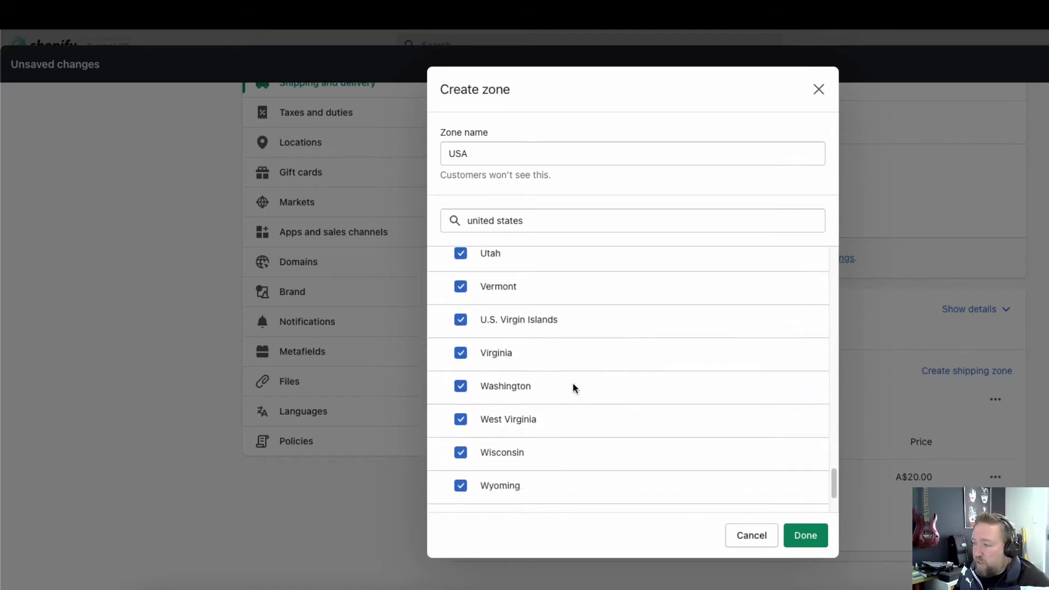
Step: Exclude Armed Forces Americas, Europe and Pacific, and finish creating the USA zone
{"action": "left_click", "coordinate": [461, 430]}
{"action": "left_click", "coordinate": [460, 466]}
{"action": "left_click", "coordinate": [461, 496]}
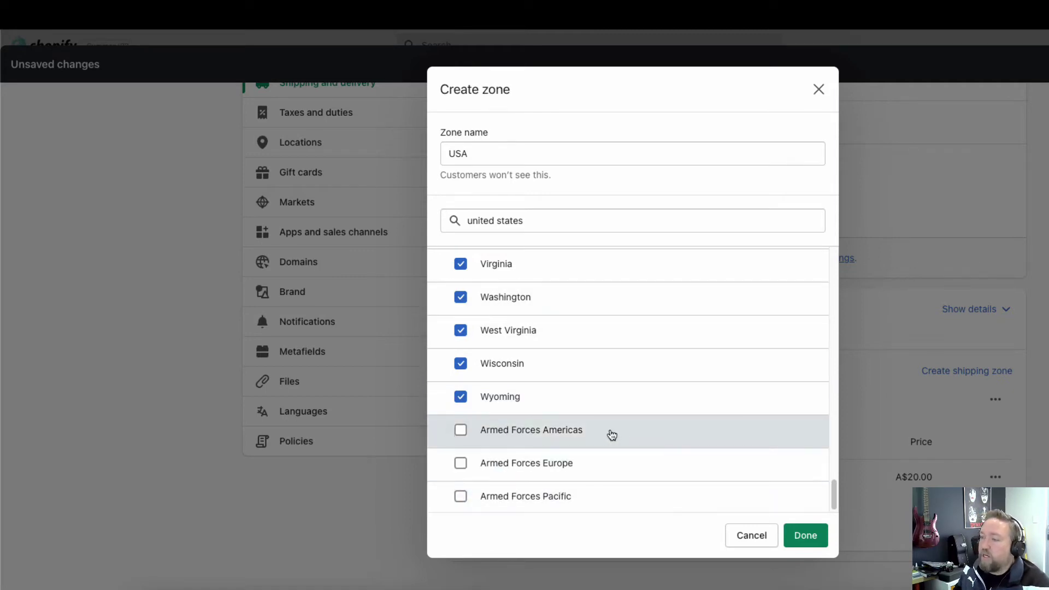
{"action": "left_click", "coordinate": [805, 535]}
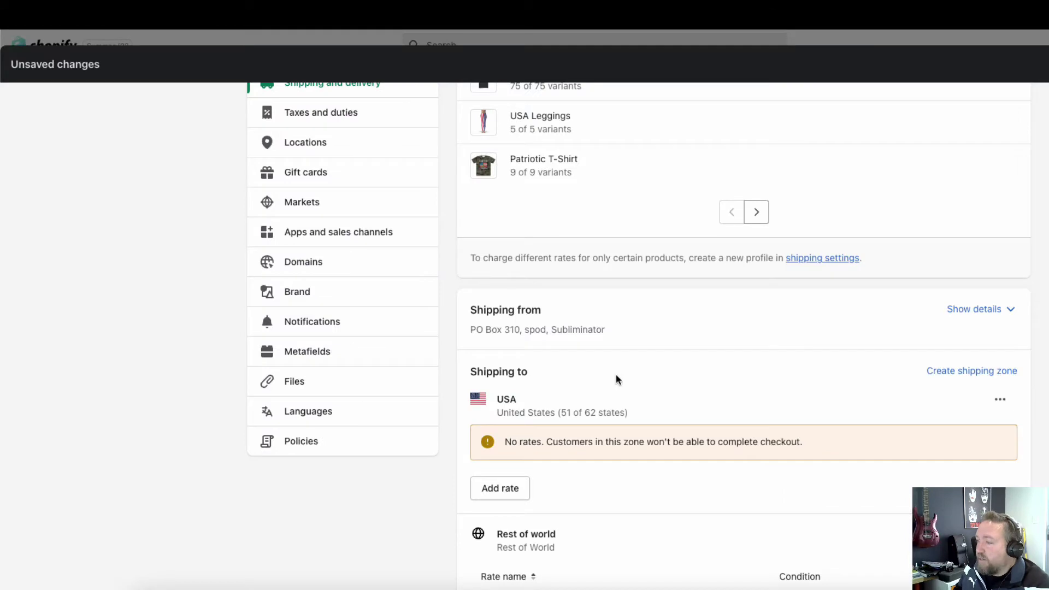
Step: Start a self-defined shipping rate for the USA zone and name it Free Shipping USA
{"action": "scroll", "coordinate": [601, 374], "scroll_direction": "down", "scroll_amount": 2}
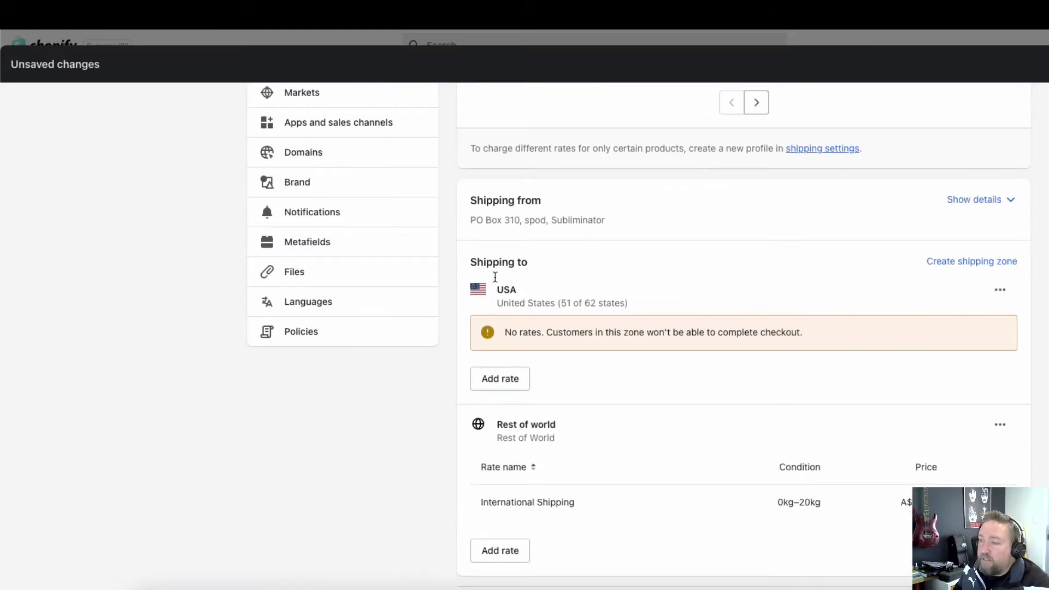
{"action": "scroll", "coordinate": [640, 296], "scroll_direction": "up", "scroll_amount": 1}
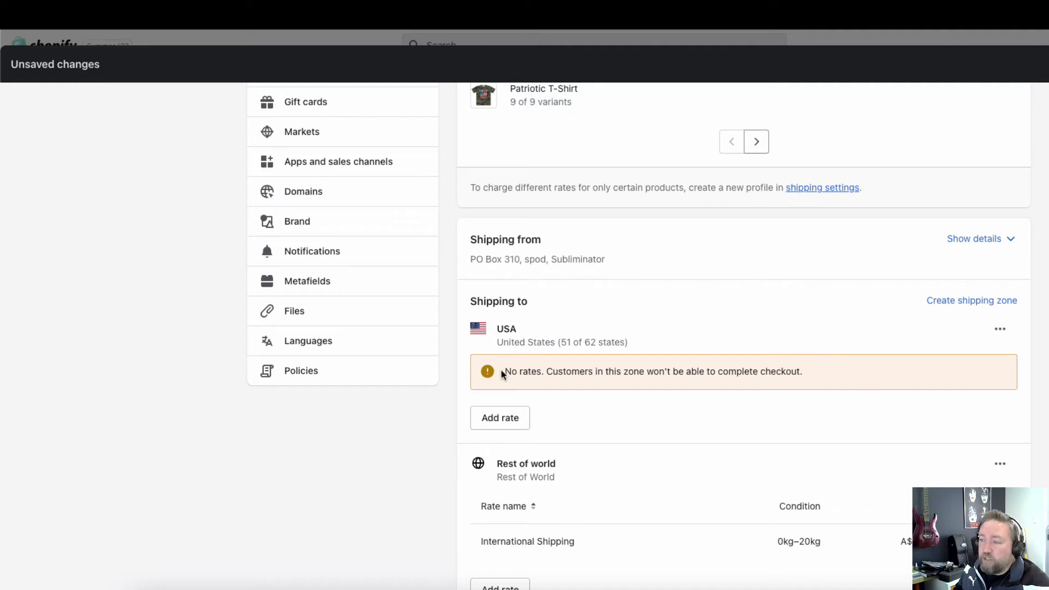
{"action": "left_click_drag", "start_coordinate": [500, 369], "coordinate": [587, 391]}
{"action": "left_click", "coordinate": [520, 417]}
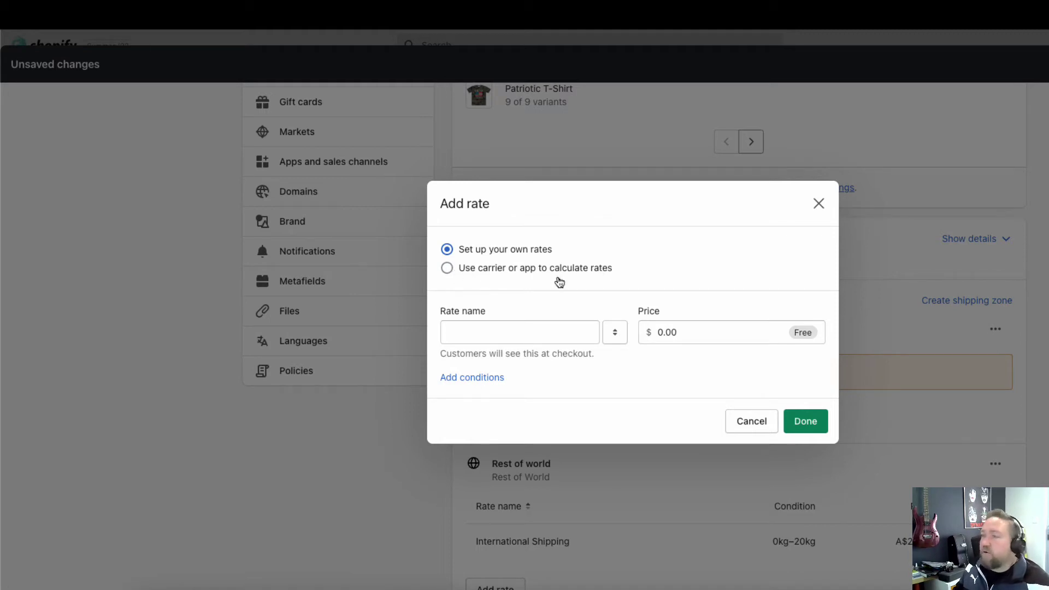
{"action": "left_click", "coordinate": [527, 332]}
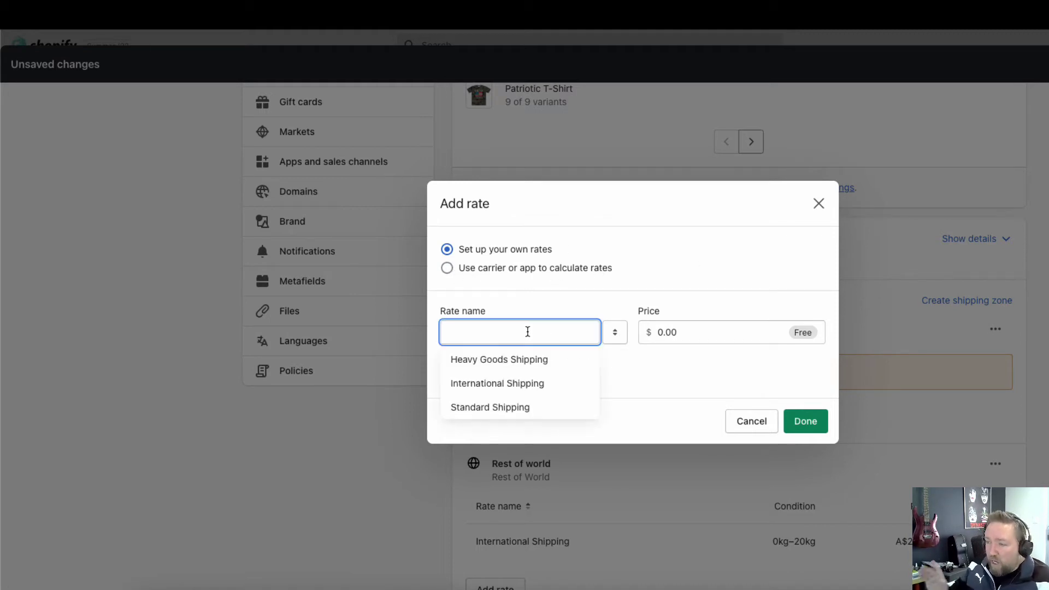
{"action": "type", "text": "Free Sh"}
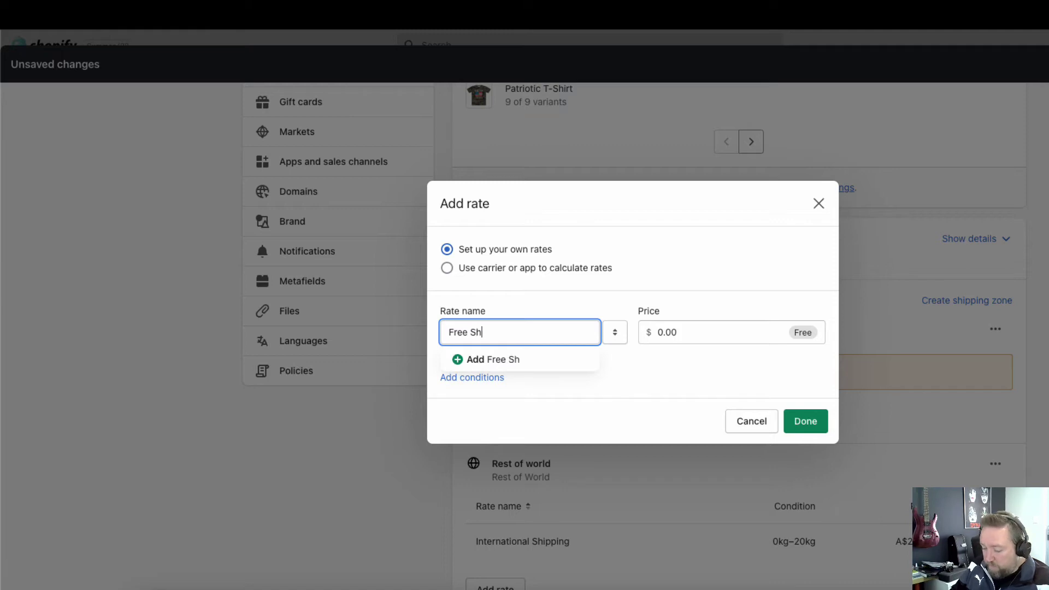
{"action": "type", "text": "iiping USA"}
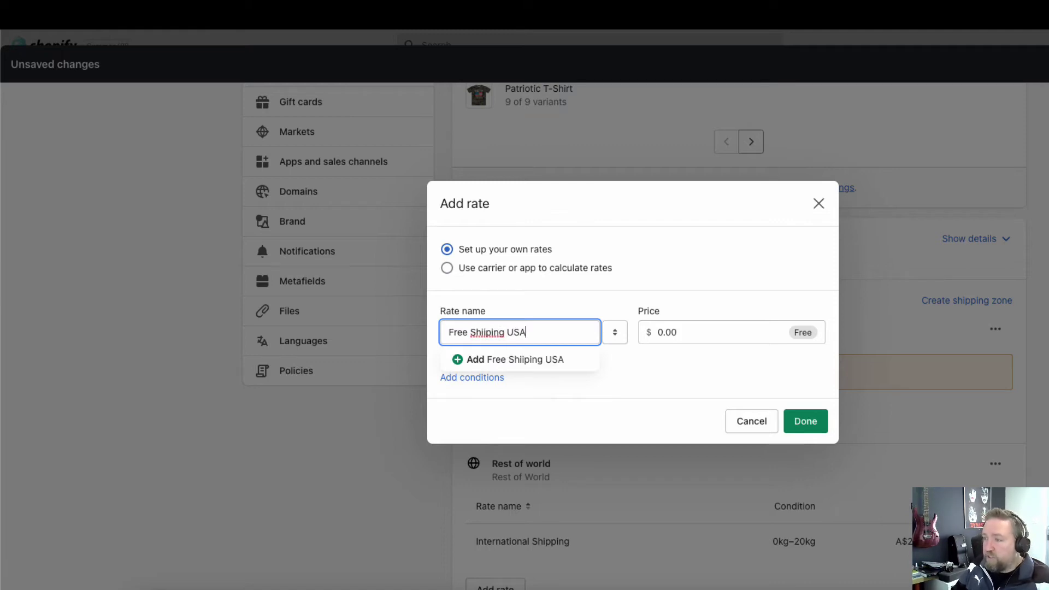
{"action": "key", "text": "BackSpace"}
{"action": "type", "text": "p"}
{"action": "left_click", "coordinate": [670, 305]}
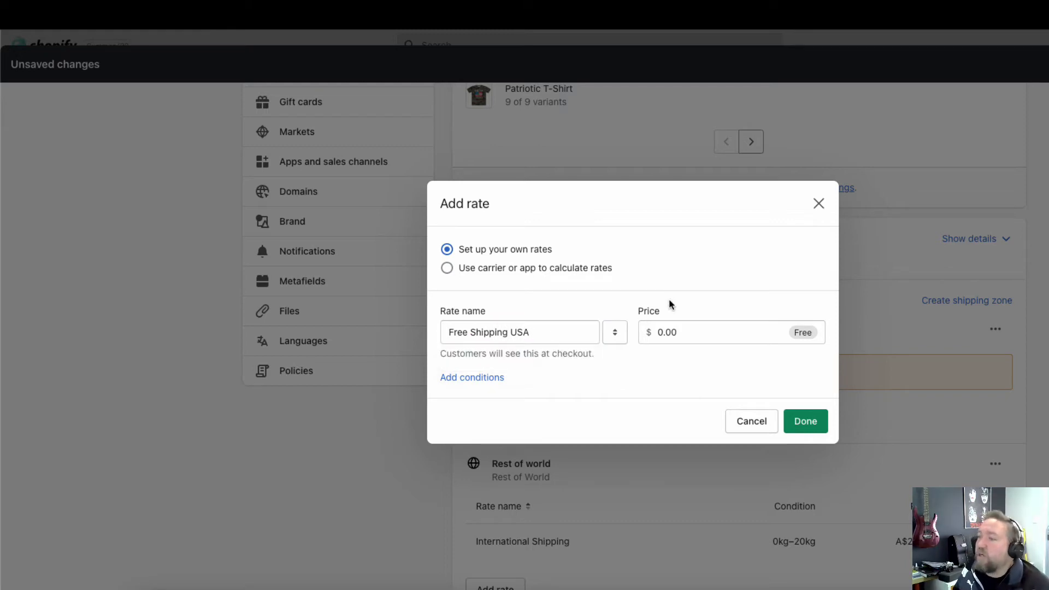
Step: Check the rate's optional conditions, leave it unconditional at 0.00, and add it to the USA zone
{"action": "left_click", "coordinate": [489, 376]}
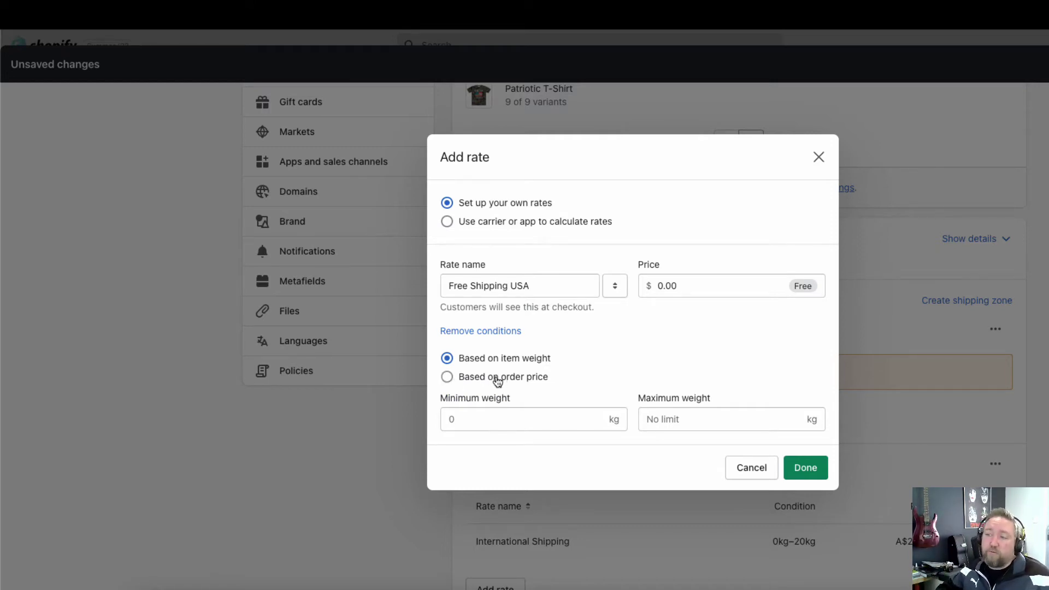
{"action": "left_click", "coordinate": [476, 331]}
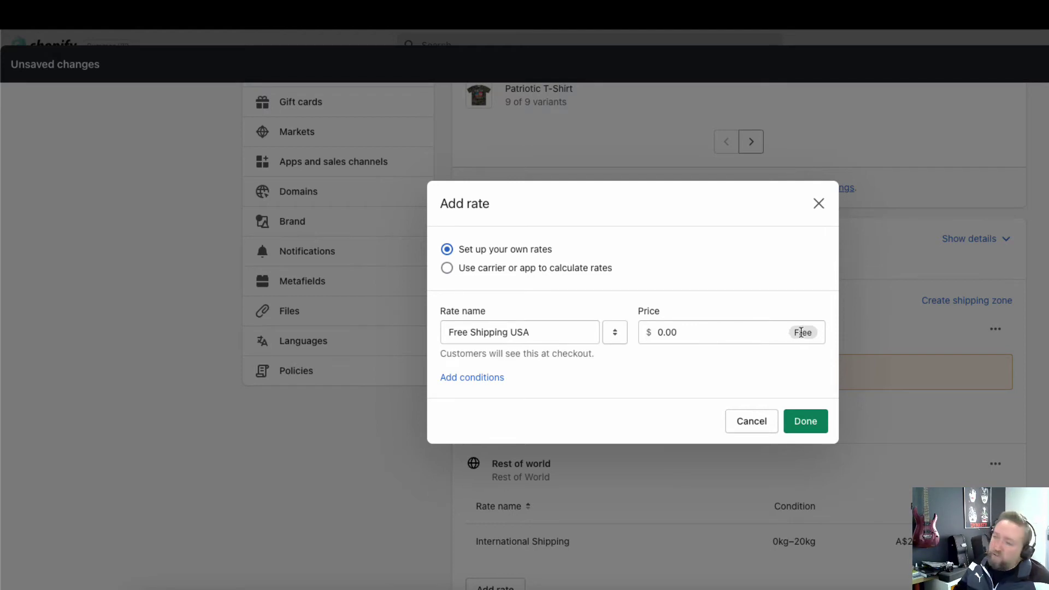
{"action": "left_click", "coordinate": [562, 332]}
{"action": "triple_click", "coordinate": [477, 340]}
{"action": "left_click", "coordinate": [505, 301]}
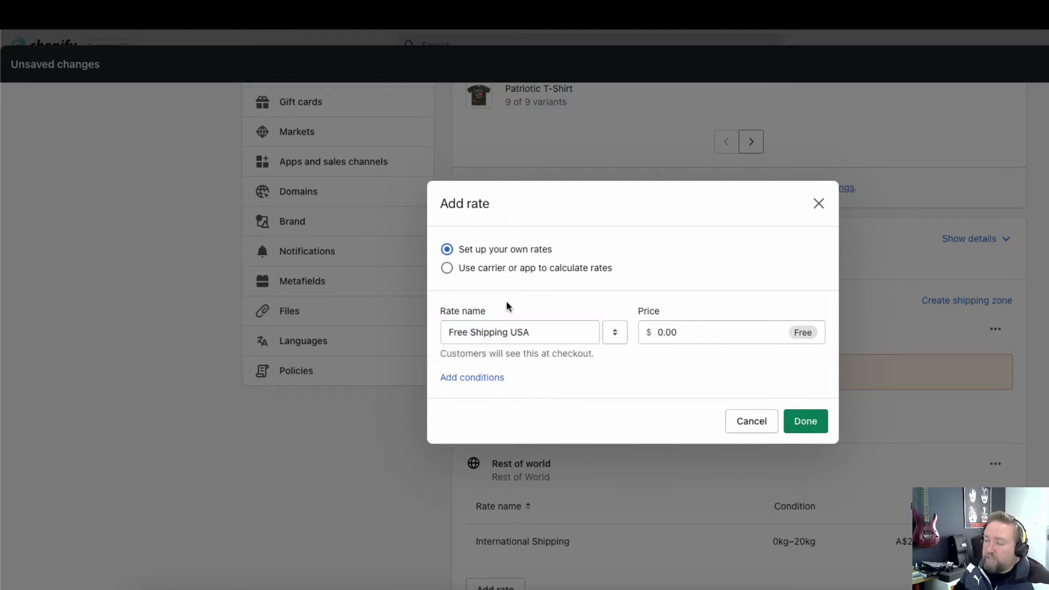
{"action": "left_click", "coordinate": [805, 421]}
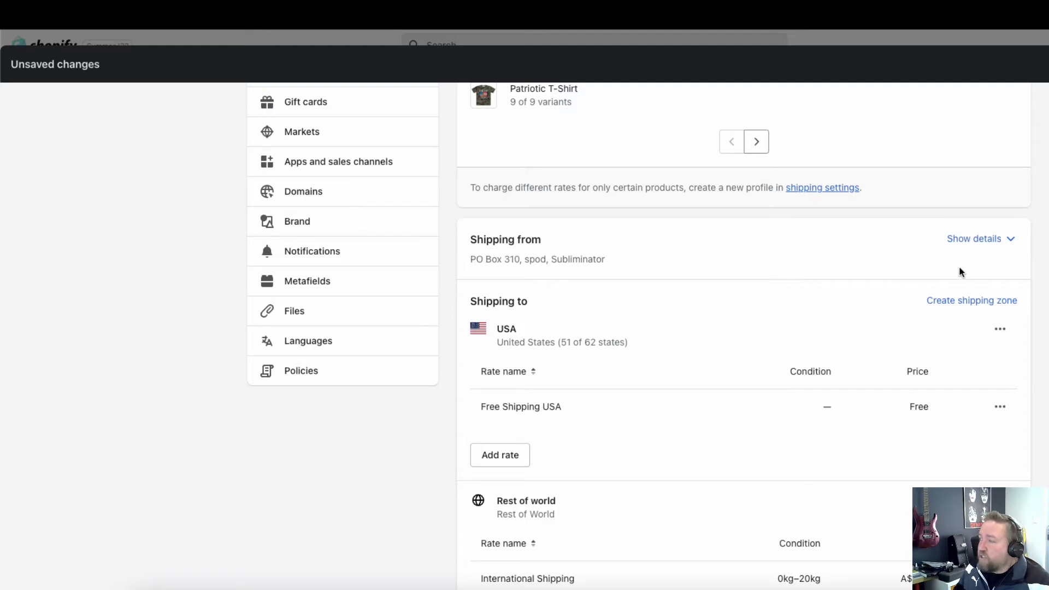
Step: Review the General profile's title, its product coverage and the rates in its shipping zones
{"action": "scroll", "coordinate": [778, 383], "scroll_direction": "up", "scroll_amount": 7}
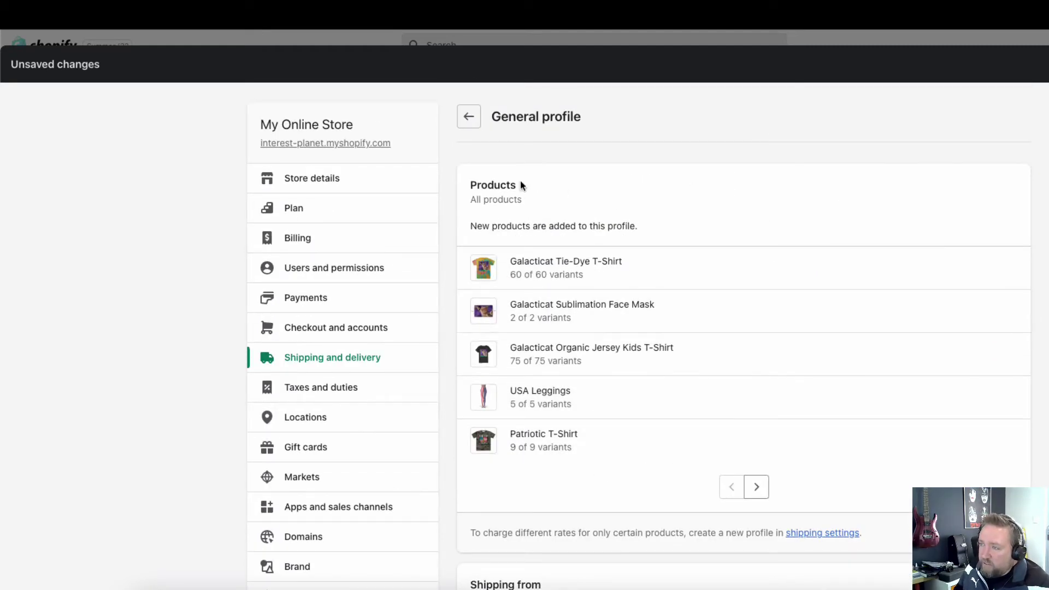
{"action": "left_click_drag", "start_coordinate": [523, 200], "coordinate": [469, 192]}
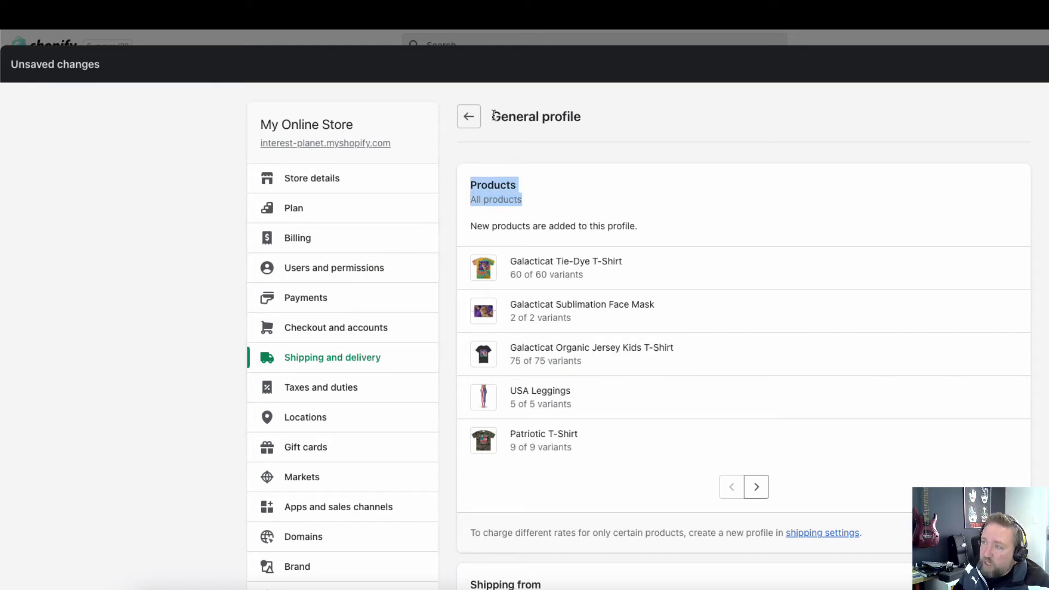
{"action": "left_click_drag", "start_coordinate": [493, 118], "coordinate": [588, 118]}
{"action": "left_click", "coordinate": [560, 117]}
{"action": "left_click_drag", "start_coordinate": [534, 206], "coordinate": [469, 182]}
{"action": "left_click", "coordinate": [563, 198]}
{"action": "scroll", "coordinate": [583, 234], "scroll_direction": "down", "scroll_amount": 7}
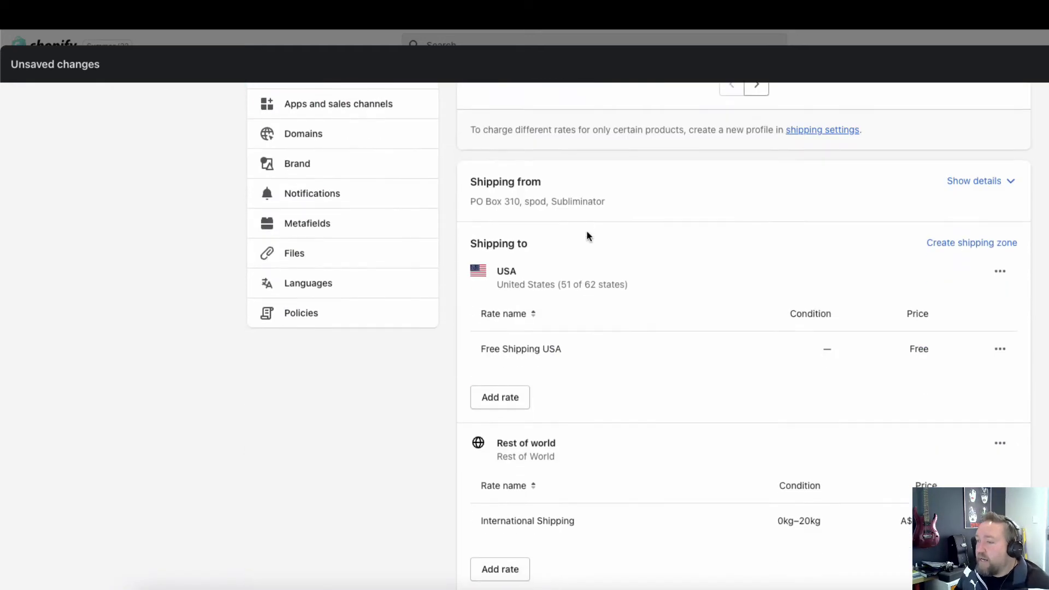
Step: Delete the USA shipping zone from the General profile
{"action": "left_click", "coordinate": [1000, 272]}
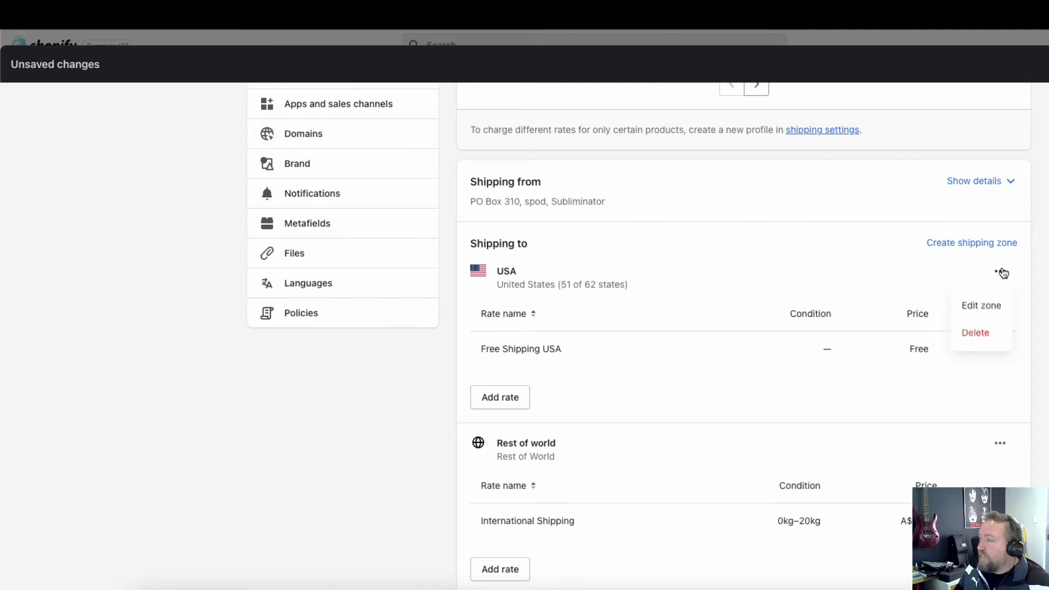
{"action": "left_click", "coordinate": [979, 332]}
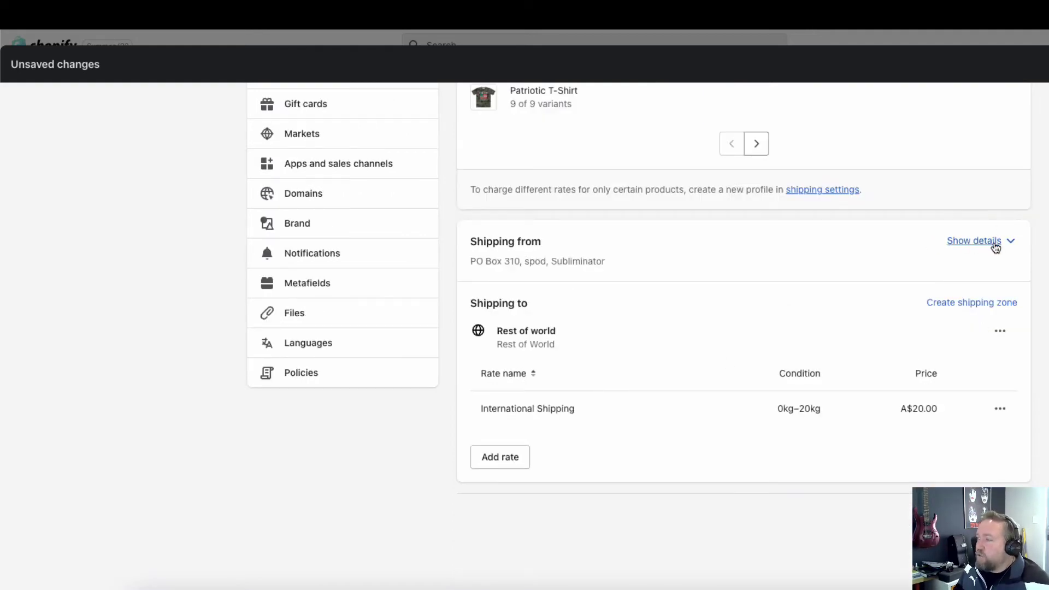
Step: Create a shipping zone named United States that covers the United States in the General profile
{"action": "left_click", "coordinate": [976, 302]}
{"action": "type", "text": "United States"}
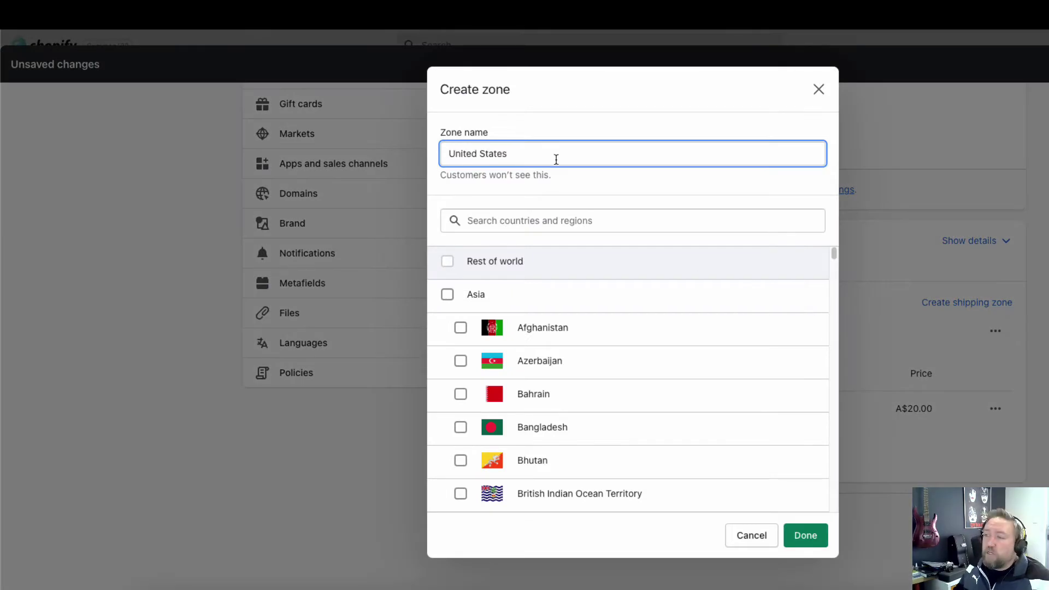
{"action": "left_click", "coordinate": [480, 220]}
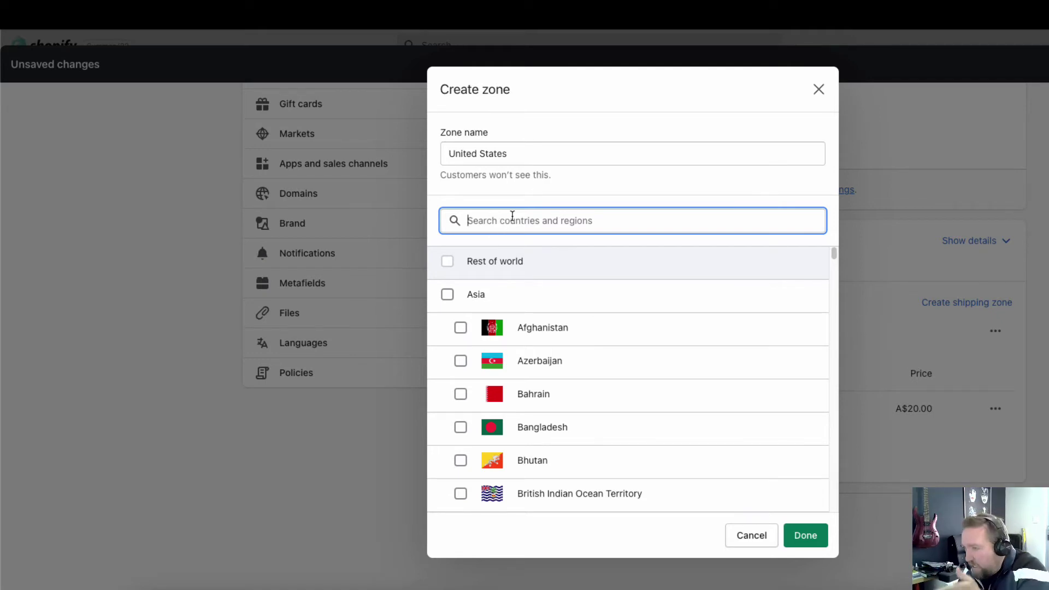
{"action": "left_click", "coordinate": [805, 535]}
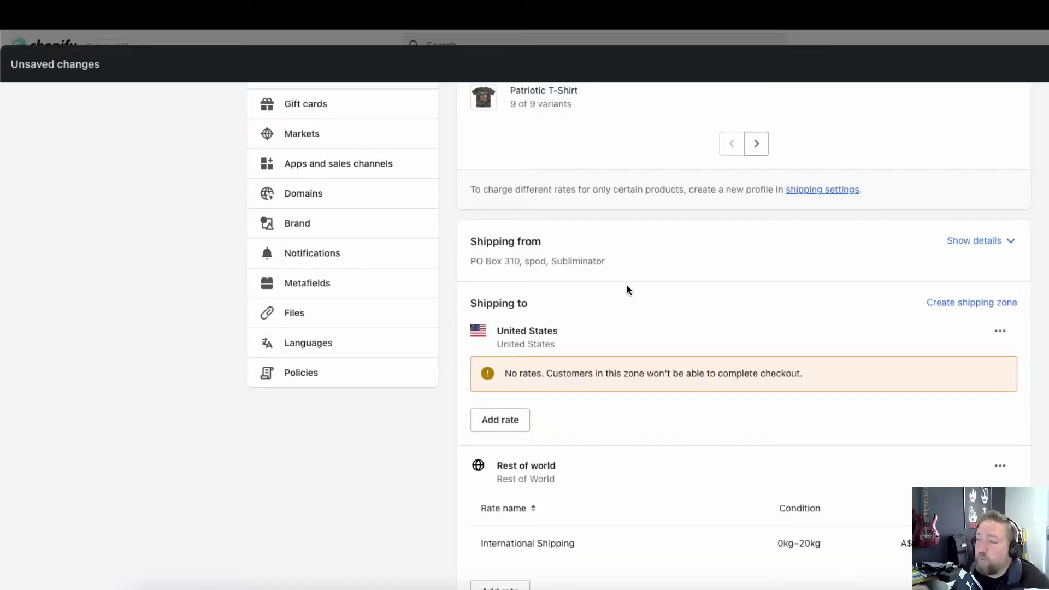
Step: Start a self-defined rate for the United States zone and name it Standard Shipping USA
{"action": "left_click", "coordinate": [504, 419]}
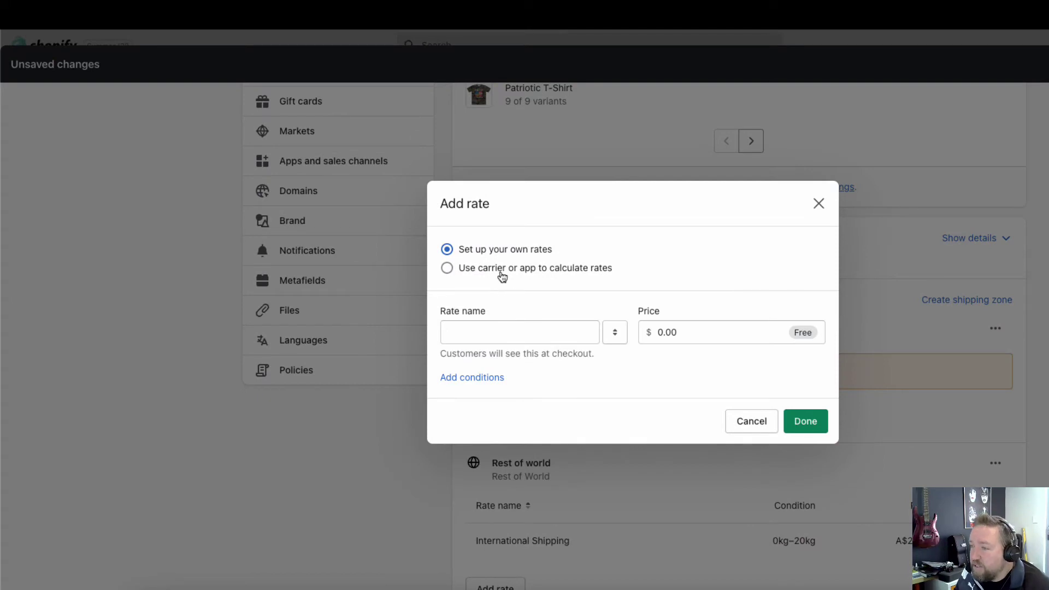
{"action": "left_click", "coordinate": [484, 332]}
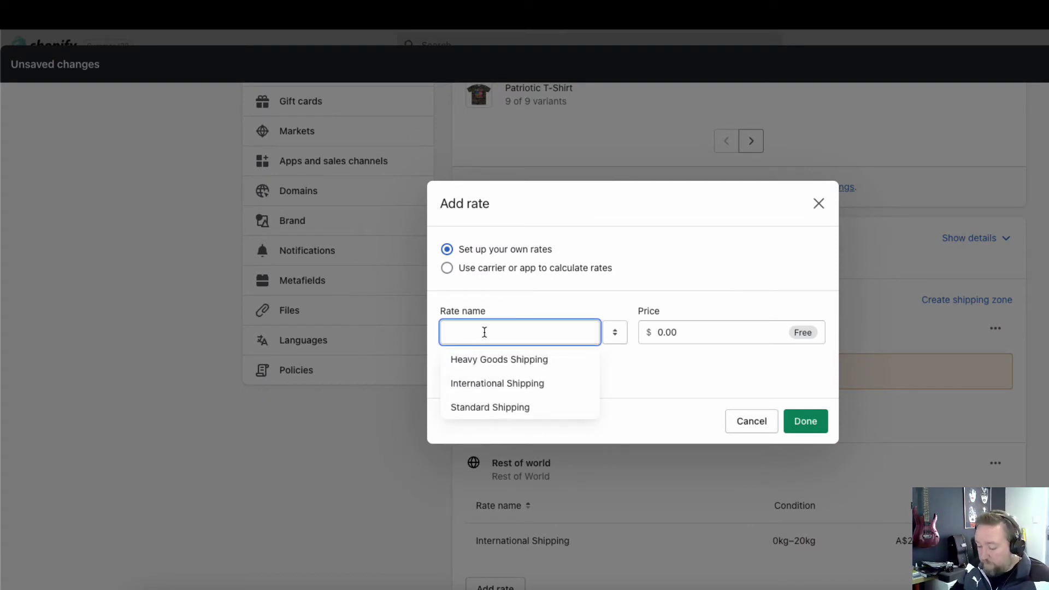
{"action": "type", "text": "STandard"}
{"action": "key", "text": "BackSpace"}
{"action": "key", "text": "BackSpace"}
{"action": "key", "text": "BackSpace"}
{"action": "key", "text": "BackSpace"}
{"action": "key", "text": "BackSpace"}
{"action": "key", "text": "BackSpace"}
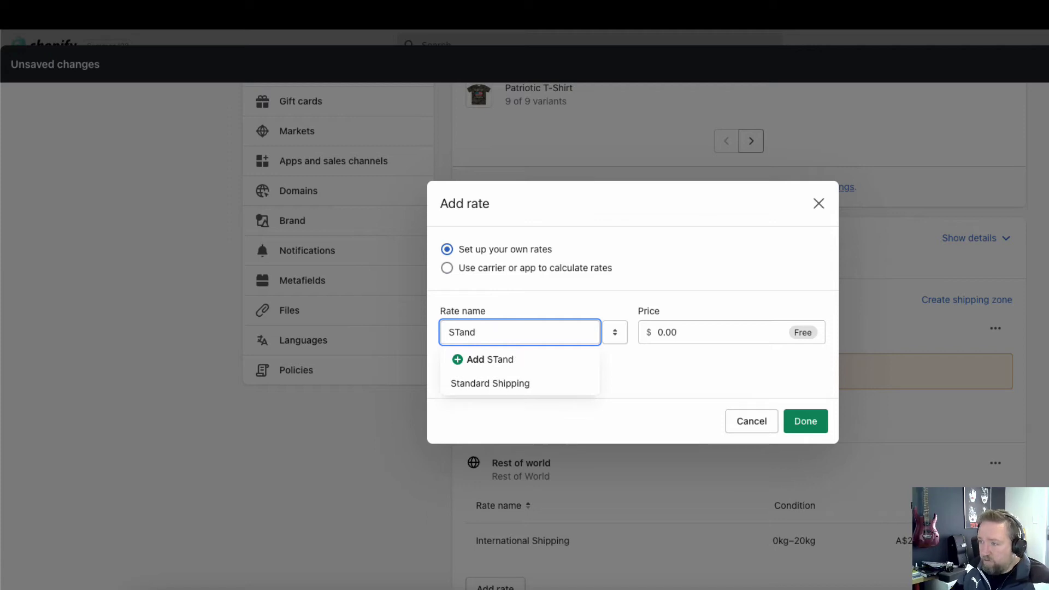
{"action": "key", "text": "BackSpace"}
{"action": "type", "text": "tandard"}
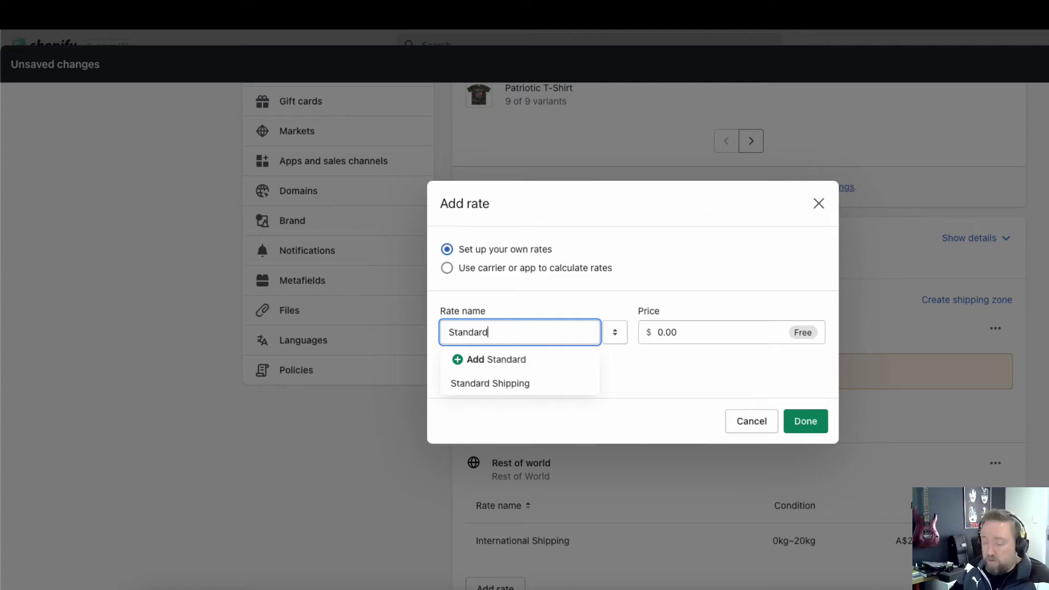
{"action": "type", "text": " Light"}
{"action": "key", "text": "BackSpace"}
{"action": "key", "text": "BackSpace"}
{"action": "key", "text": "BackSpace"}
{"action": "key", "text": "BackSpace"}
{"action": "key", "text": "BackSpace"}
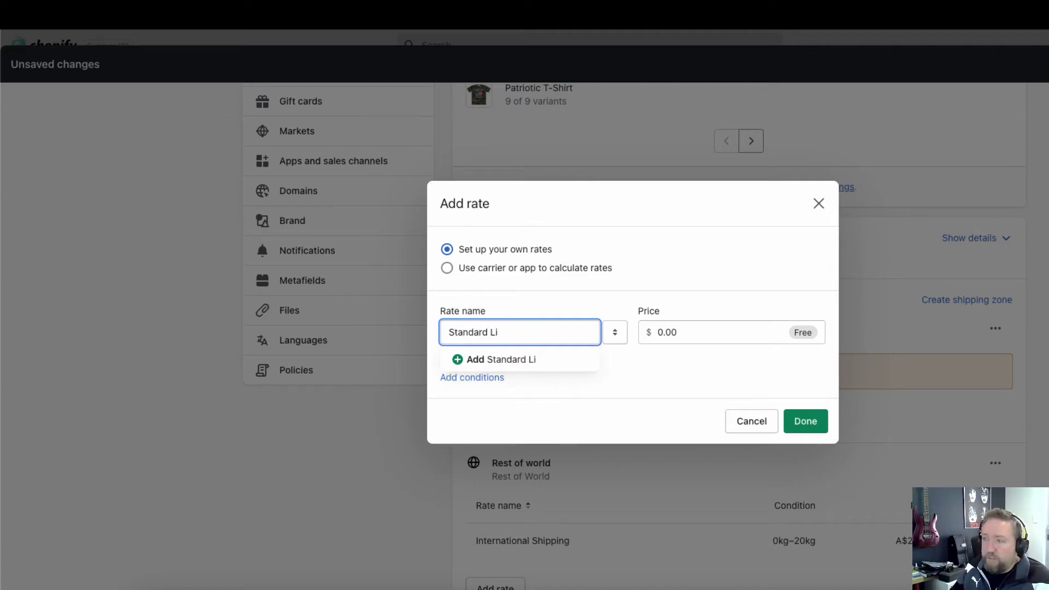
{"action": "type", "text": "Shipping USA"}
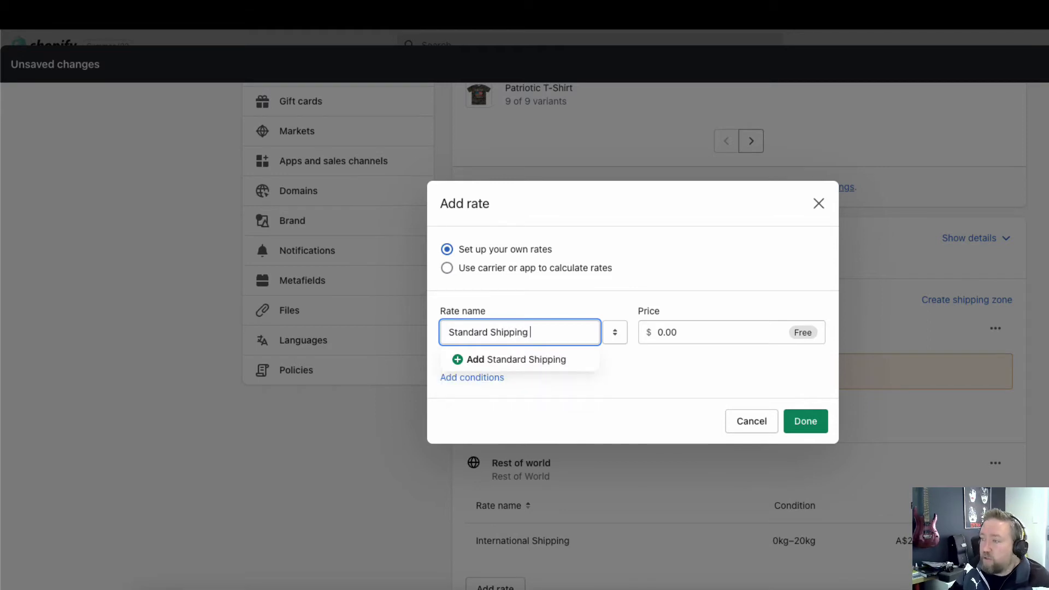
{"action": "left_click", "coordinate": [504, 304]}
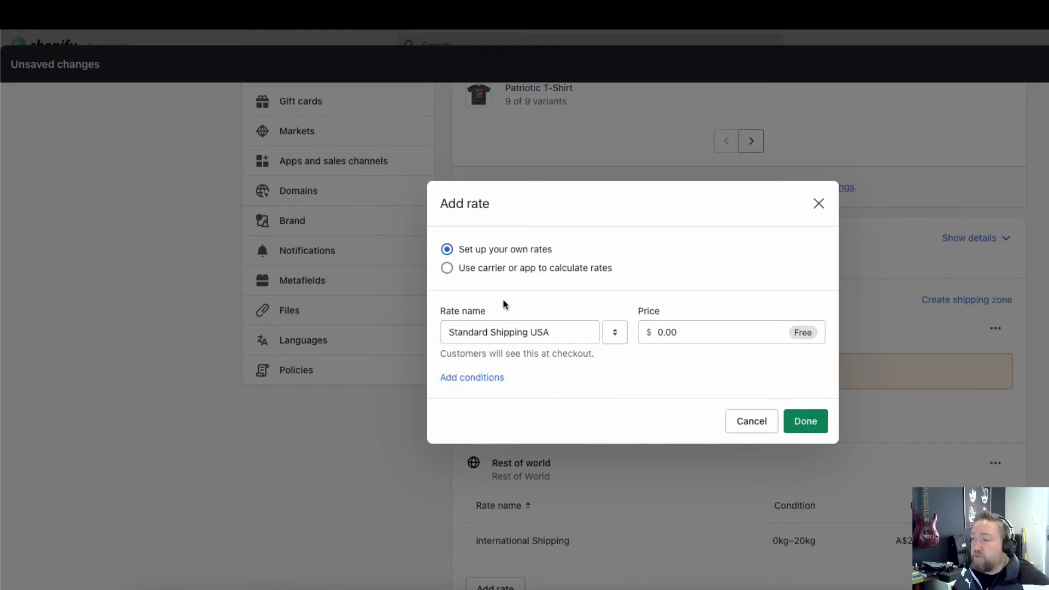
Step: Set the price of the Standard Shipping USA rate to $5.00
{"action": "left_click", "coordinate": [699, 333]}
{"action": "left_click_drag", "start_coordinate": [700, 333], "coordinate": [628, 333]}
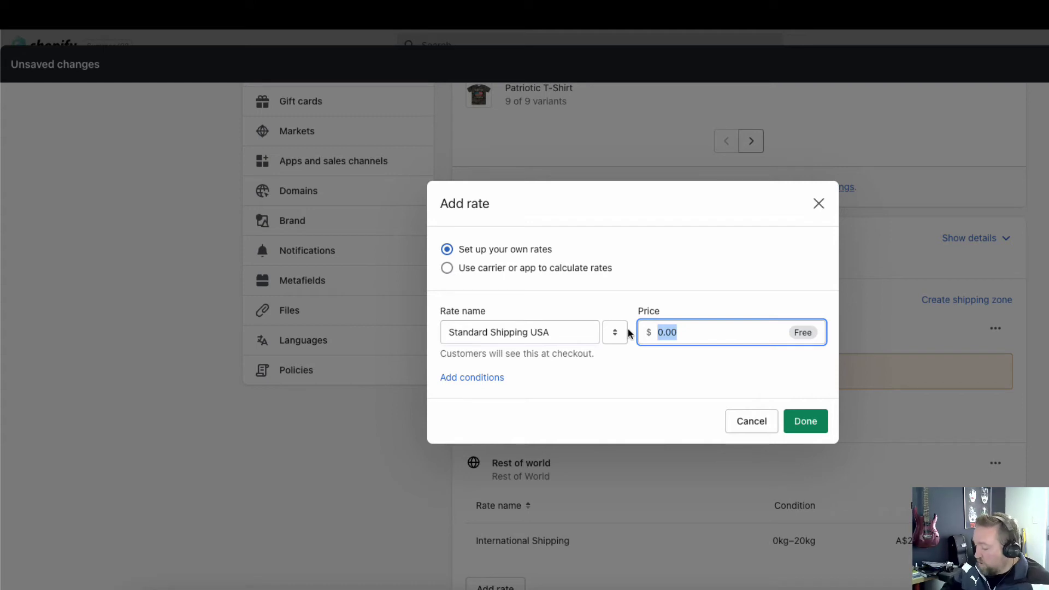
{"action": "type", "text": "5"}
{"action": "left_click", "coordinate": [599, 314]}
Step: Make the rate conditional on order price with a $25.00 maximum and no minimum entered, and add it to the zone
{"action": "left_click", "coordinate": [466, 377]}
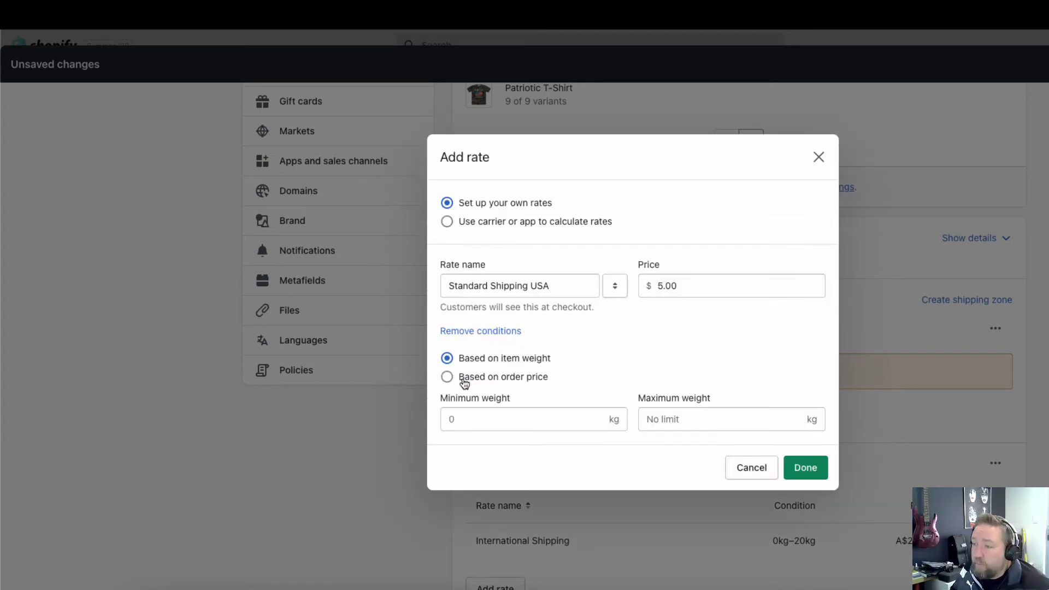
{"action": "left_click", "coordinate": [482, 380]}
{"action": "left_click", "coordinate": [506, 418]}
{"action": "left_click", "coordinate": [726, 419]}
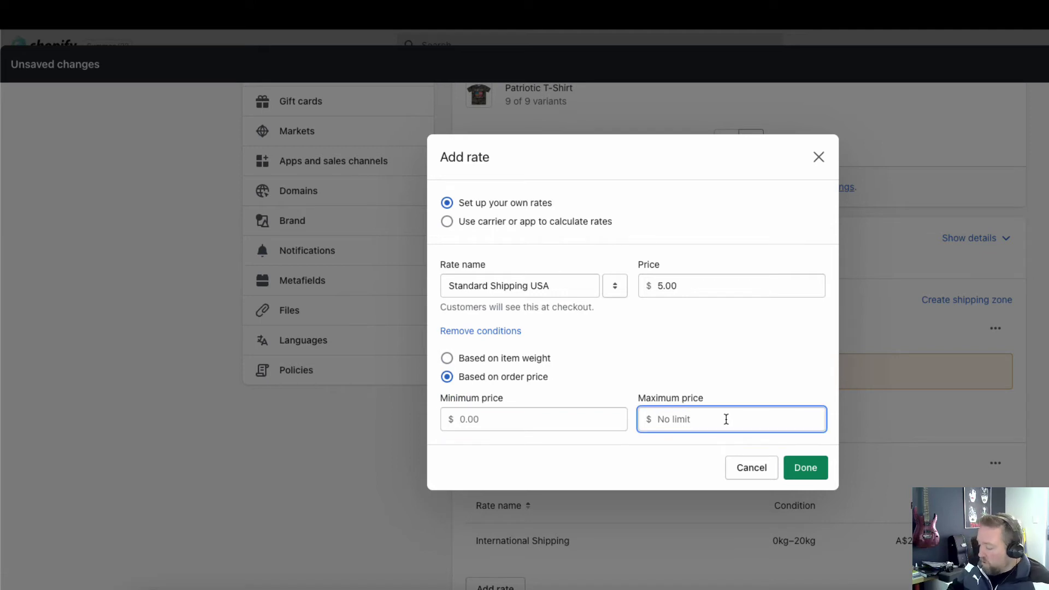
{"action": "type", "text": "25"}
{"action": "left_click", "coordinate": [784, 327]}
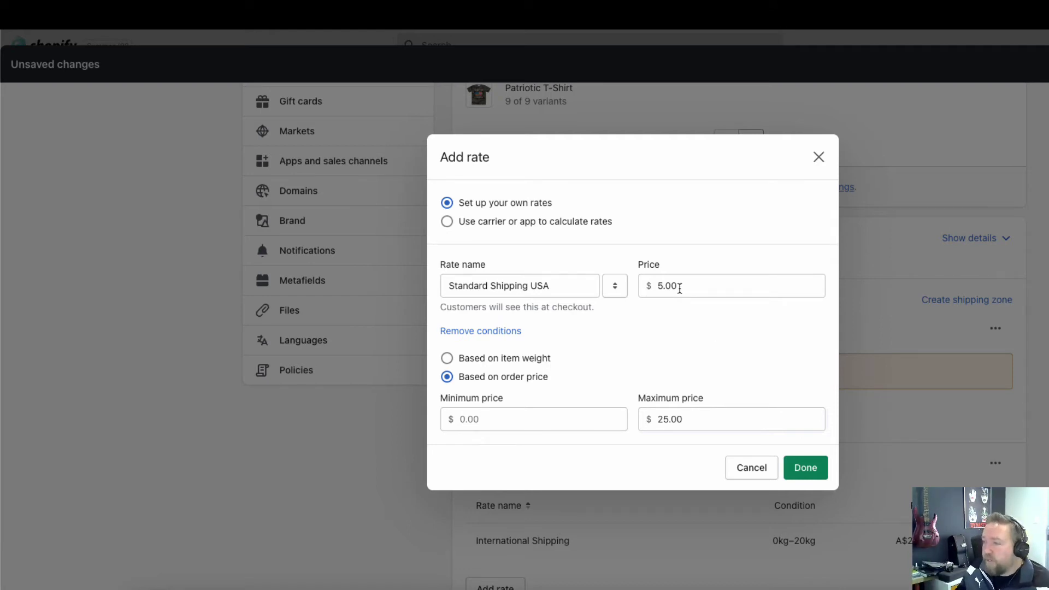
{"action": "left_click", "coordinate": [814, 469]}
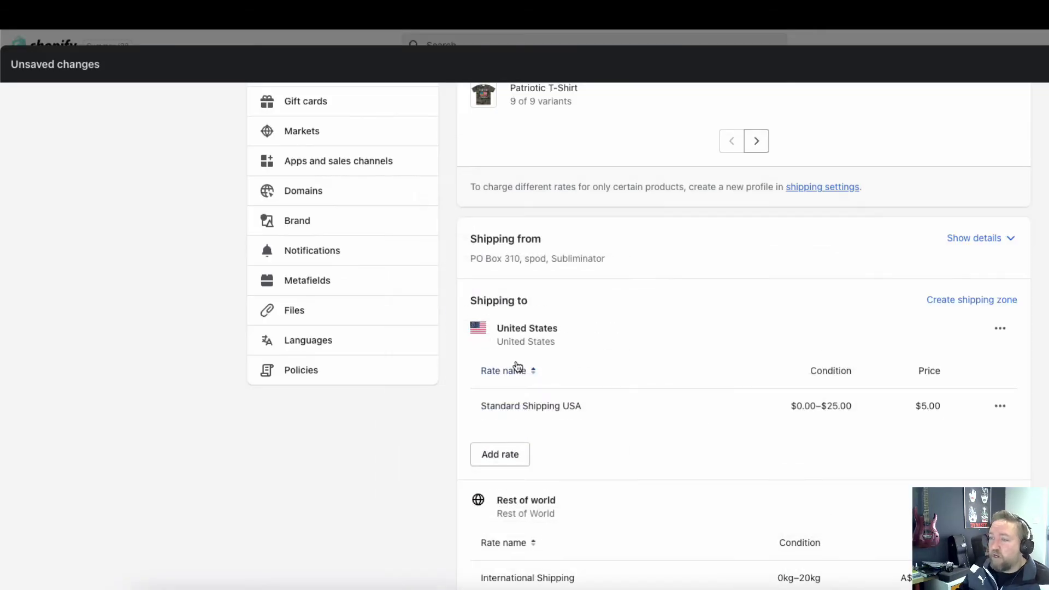
Step: Start a second United States rate using the preset name Standard Shipping and price it at $10.00
{"action": "scroll", "coordinate": [503, 393], "scroll_direction": "down", "scroll_amount": 1}
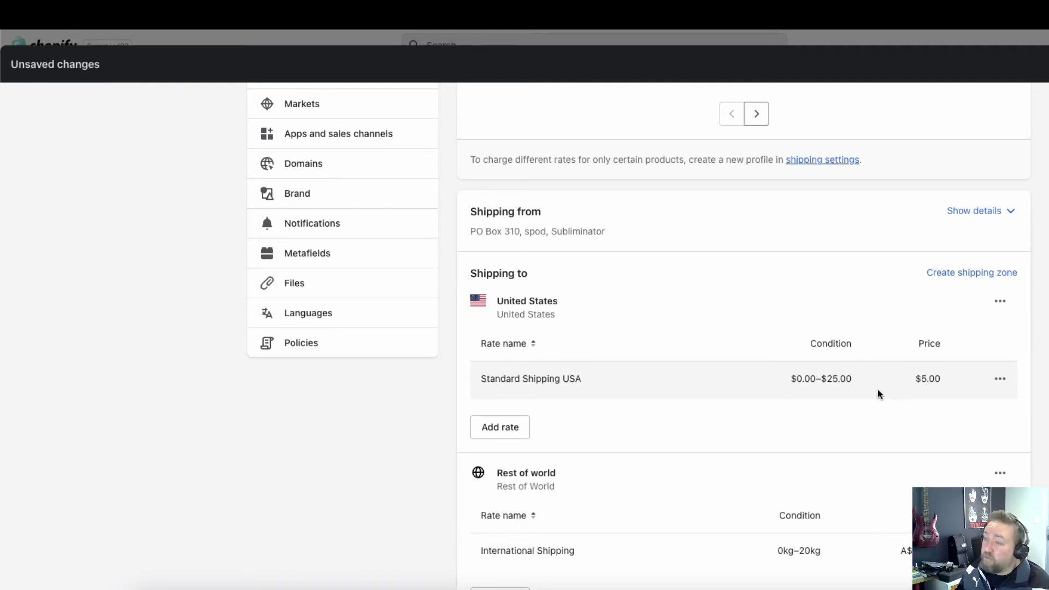
{"action": "scroll", "coordinate": [513, 434], "scroll_direction": "up", "scroll_amount": 1}
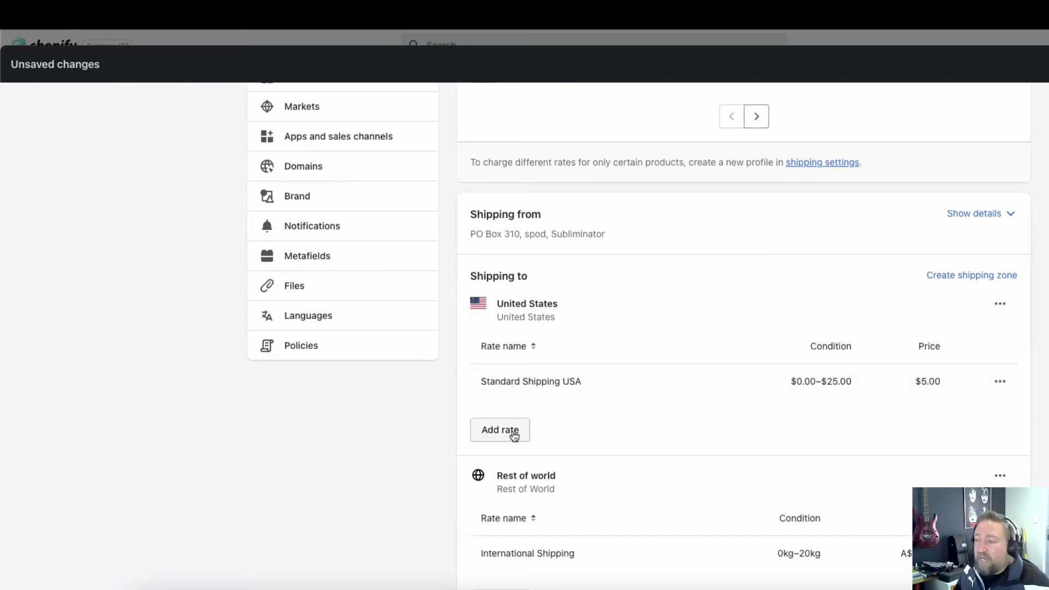
{"action": "left_click", "coordinate": [513, 434]}
{"action": "left_click", "coordinate": [521, 337]}
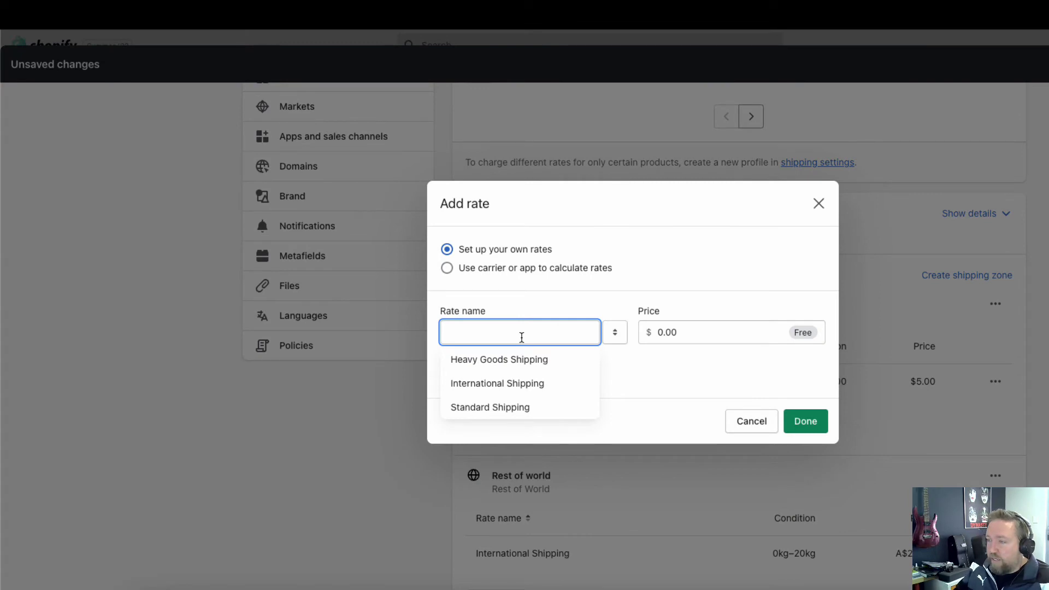
{"action": "left_click", "coordinate": [501, 409]}
{"action": "left_click", "coordinate": [703, 331]}
{"action": "double_click", "coordinate": [704, 331]}
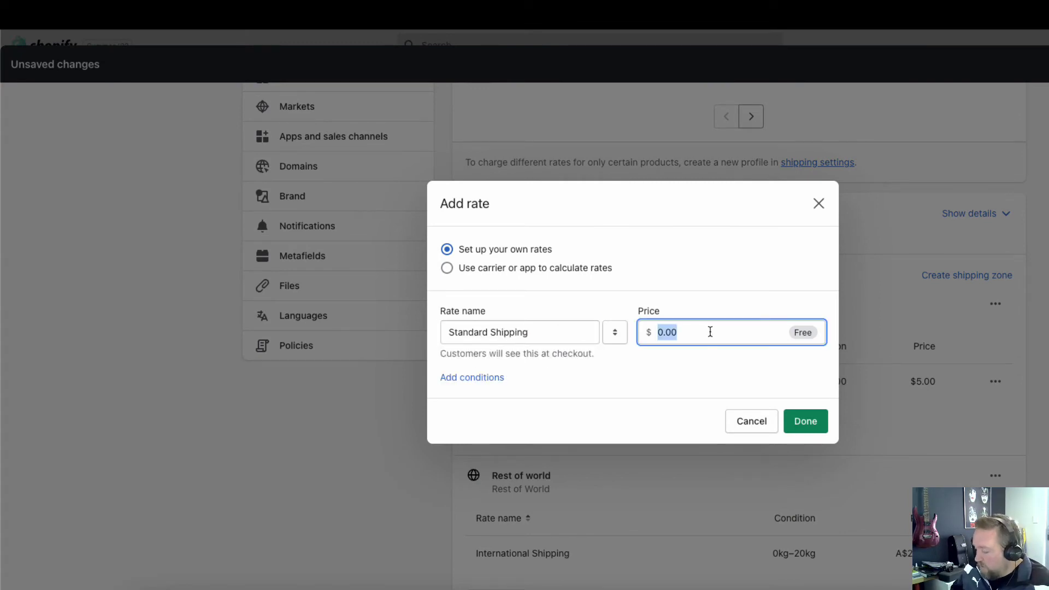
{"action": "type", "text": "10"}
Step: Limit the Standard Shipping rate to order prices from $25.01 to $50.00 and add it to the zone
{"action": "left_click", "coordinate": [467, 377]}
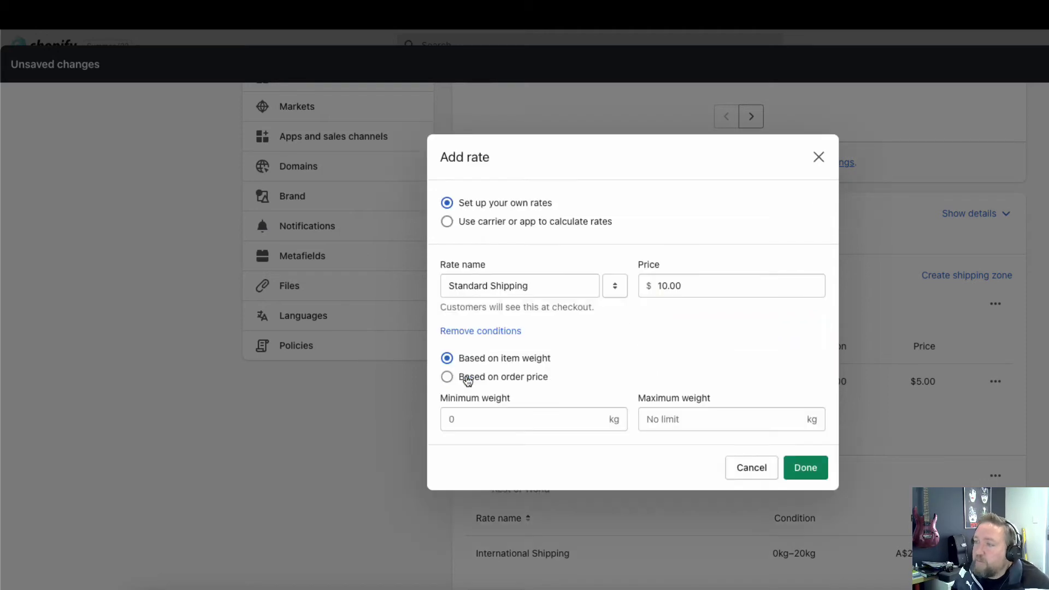
{"action": "left_click", "coordinate": [495, 376]}
{"action": "left_click", "coordinate": [497, 421]}
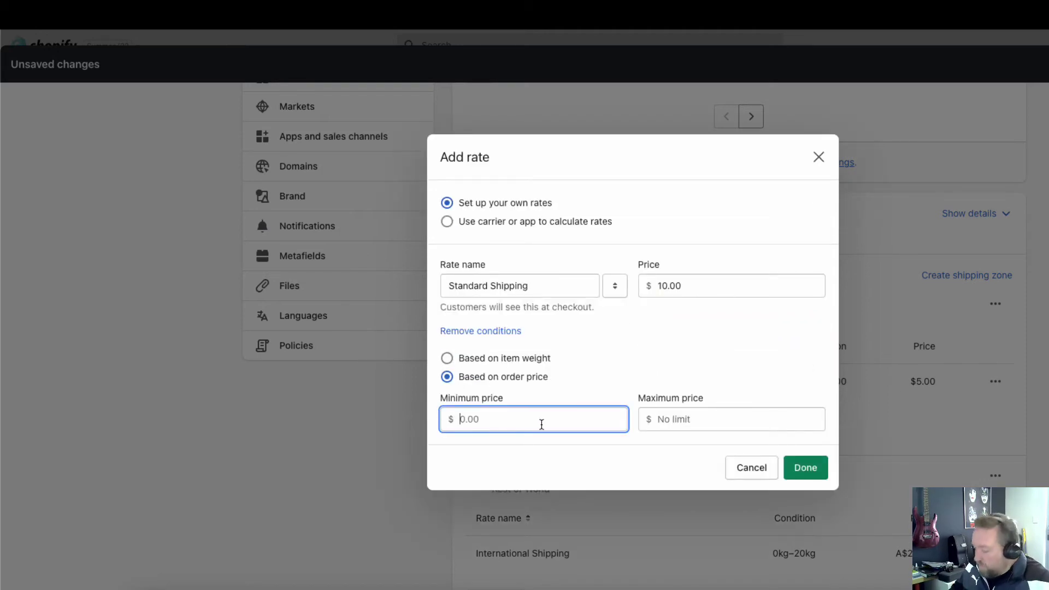
{"action": "type", "text": "25.01"}
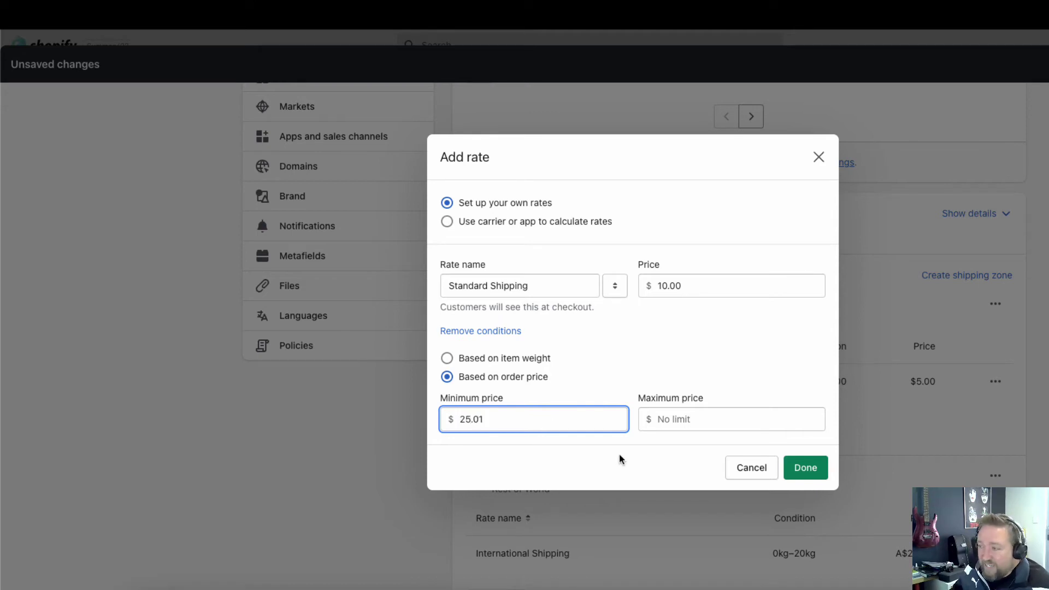
{"action": "left_click", "coordinate": [700, 420]}
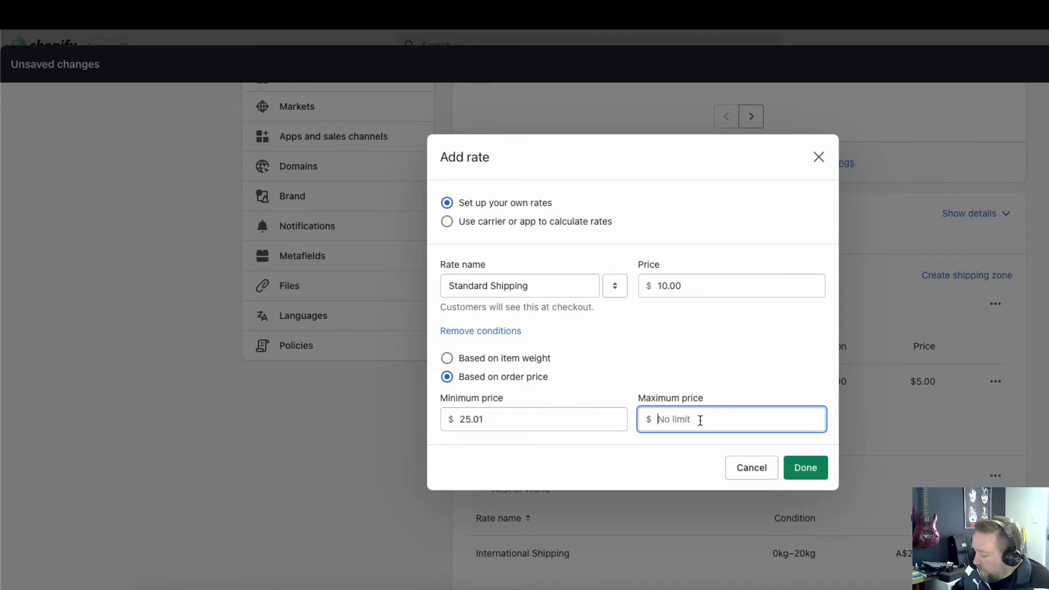
{"action": "type", "text": "50"}
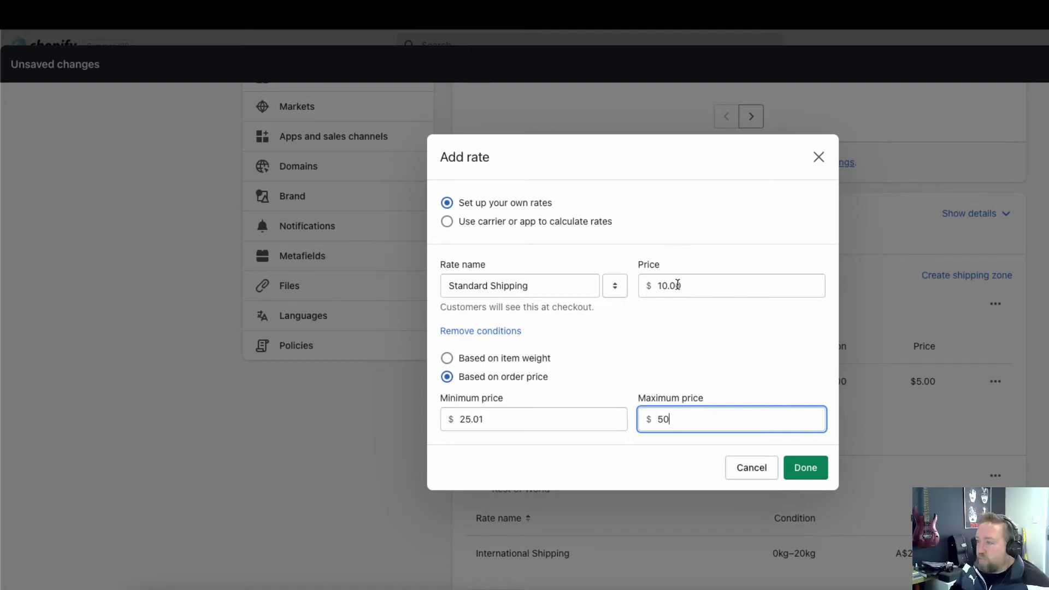
{"action": "left_click", "coordinate": [806, 468]}
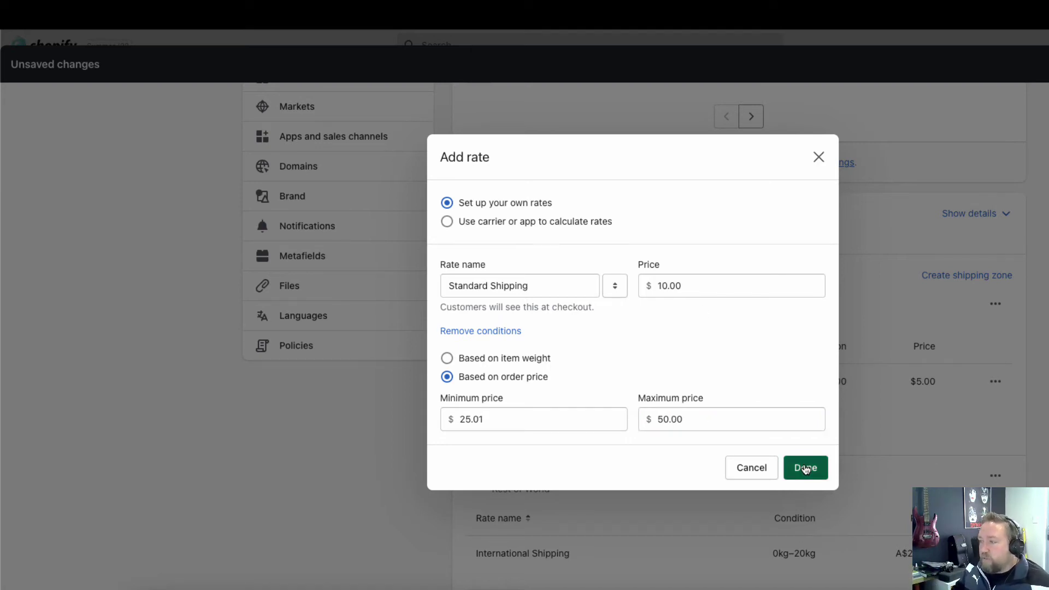
Step: Start a third United States rate named Free Bonus Shipping, leaving its price at 0.00
{"action": "scroll", "coordinate": [929, 211], "scroll_direction": "down", "scroll_amount": 3}
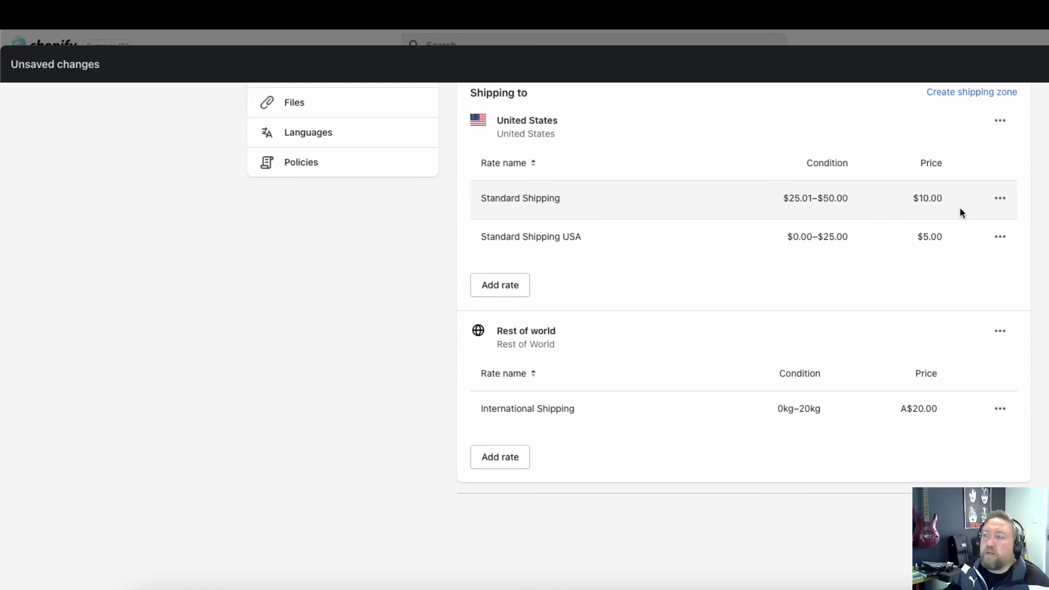
{"action": "scroll", "coordinate": [966, 210], "scroll_direction": "up", "scroll_amount": 4}
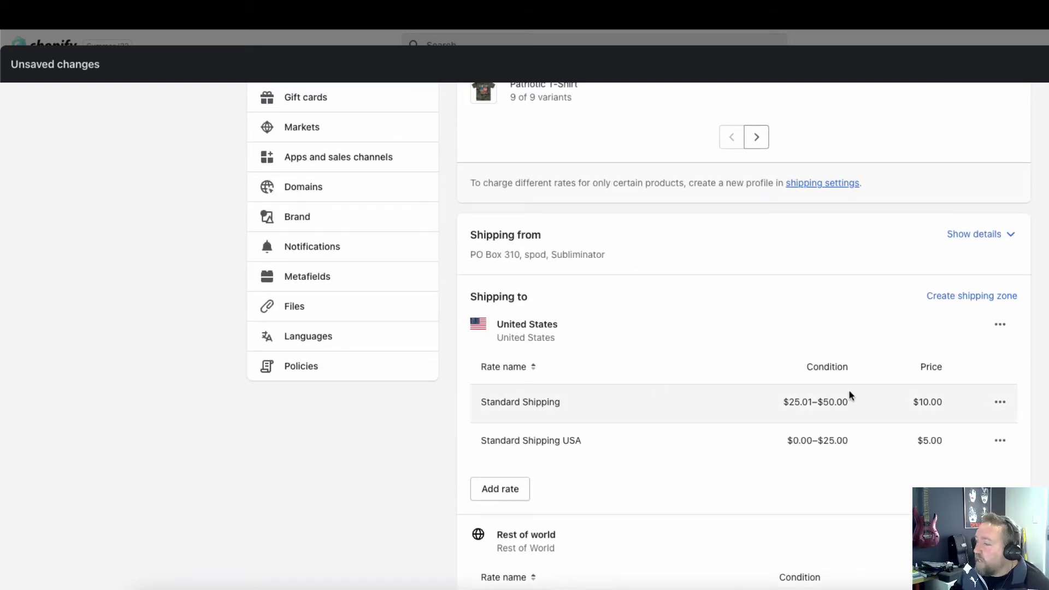
{"action": "left_click", "coordinate": [507, 487]}
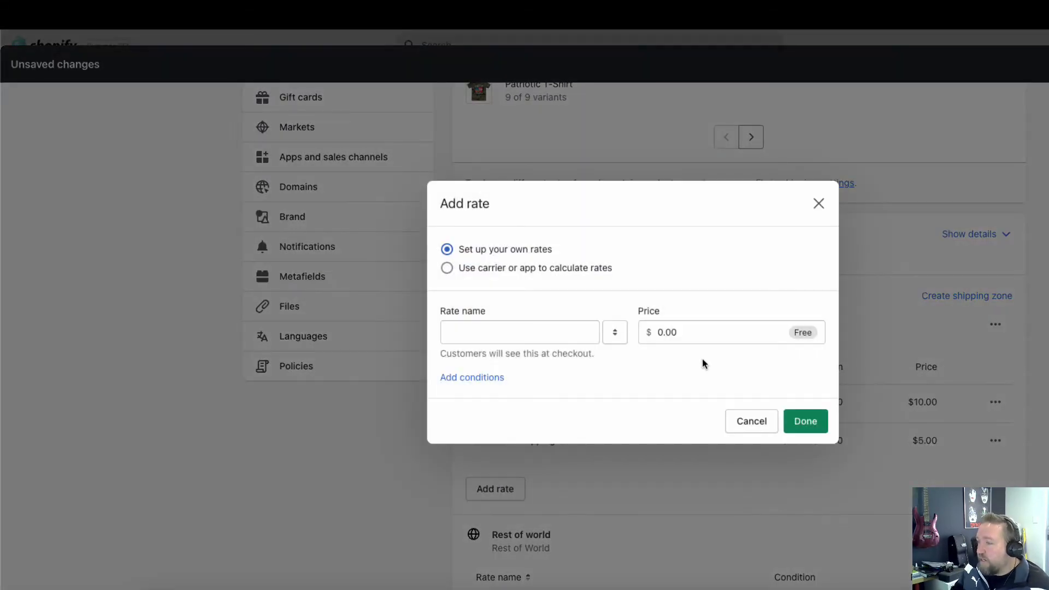
{"action": "left_click", "coordinate": [525, 333]}
{"action": "type", "text": "Fr"}
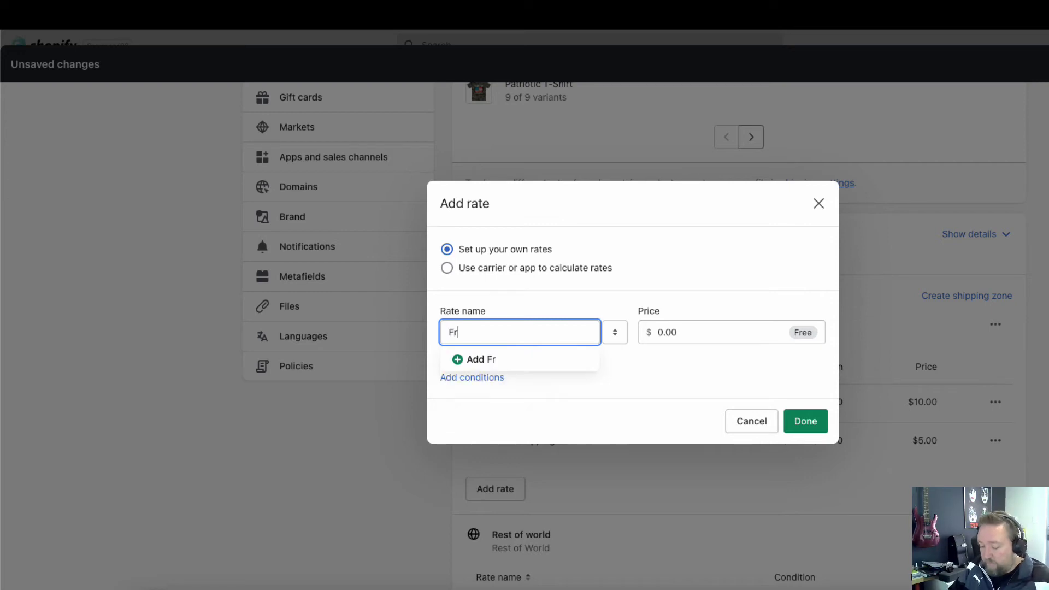
{"action": "type", "text": "ee Bonus Shipping"}
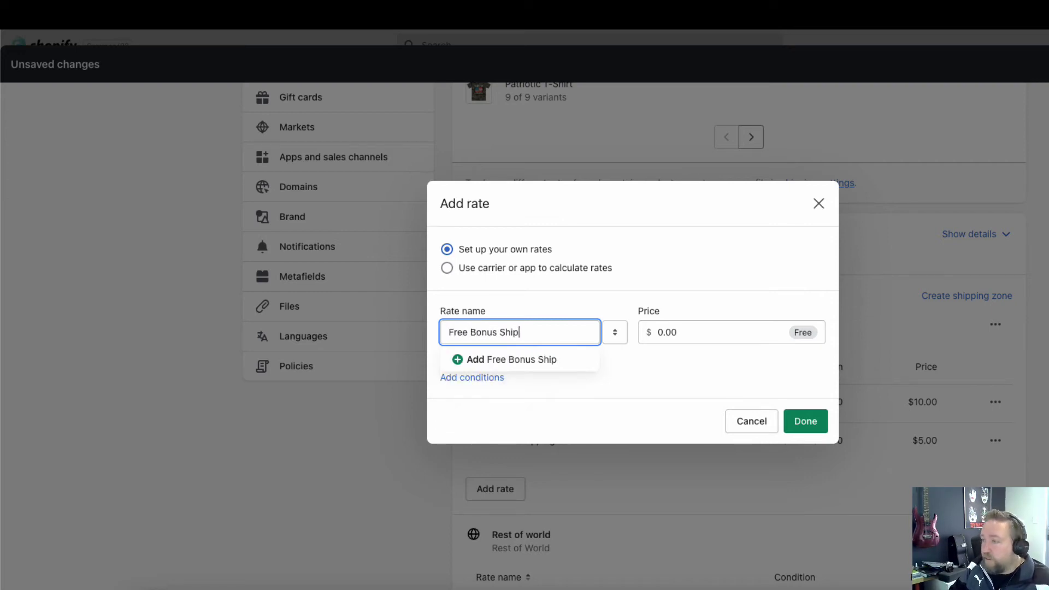
{"action": "left_click", "coordinate": [644, 379]}
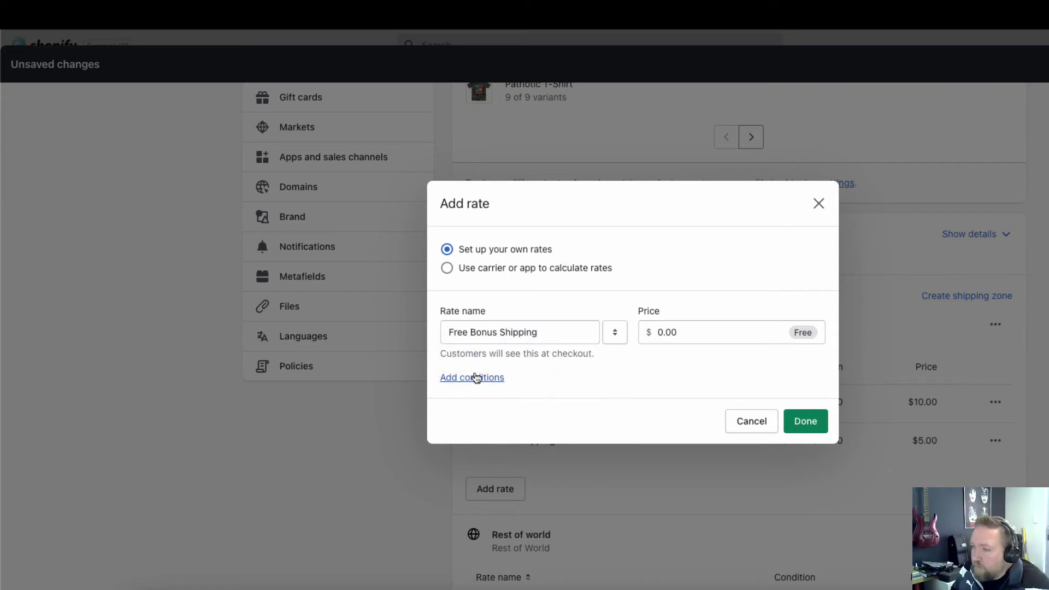
Step: Add the Free Bonus Shipping rate for order prices from $50.01 with no maximum, and save the General profile
{"action": "left_click", "coordinate": [472, 377]}
{"action": "left_click", "coordinate": [488, 377]}
{"action": "left_click", "coordinate": [493, 418]}
{"action": "type", "text": "50.01"}
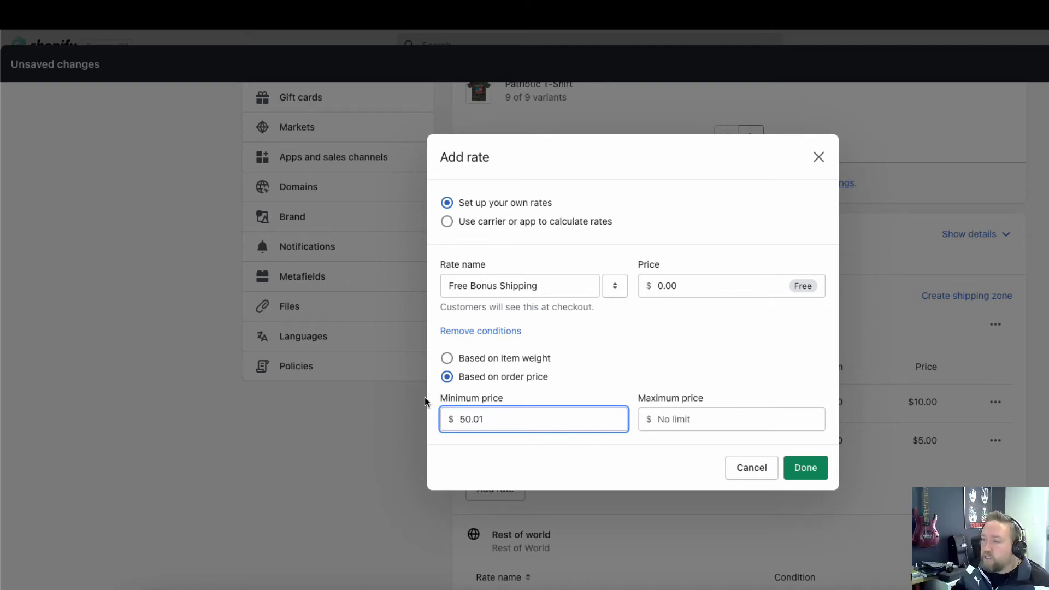
{"action": "left_click", "coordinate": [805, 467]}
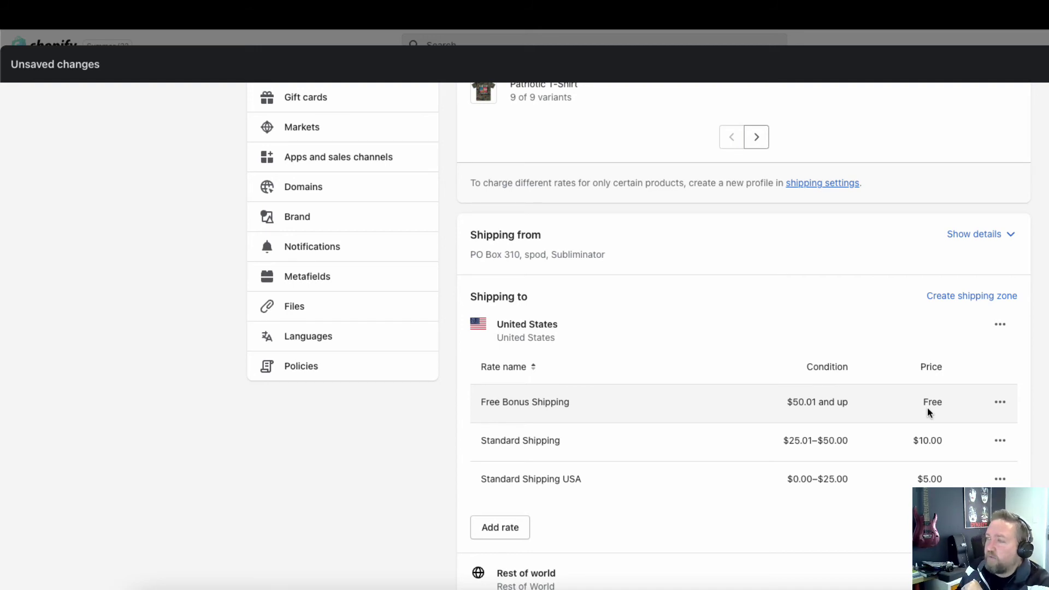
{"action": "scroll", "coordinate": [742, 327], "scroll_direction": "up", "scroll_amount": 6}
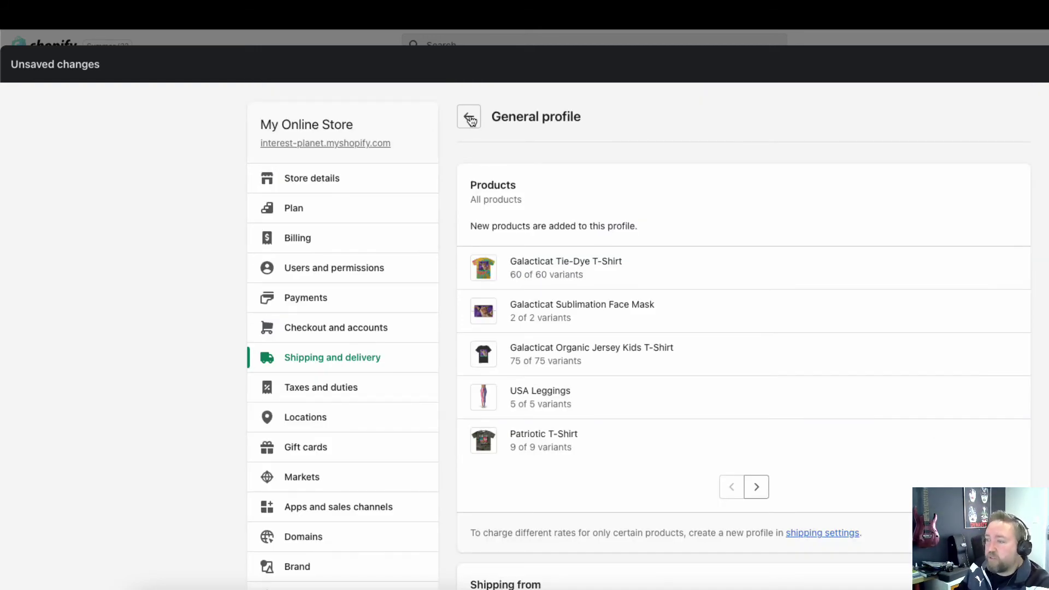
{"action": "key", "text": "ctrl+s"}
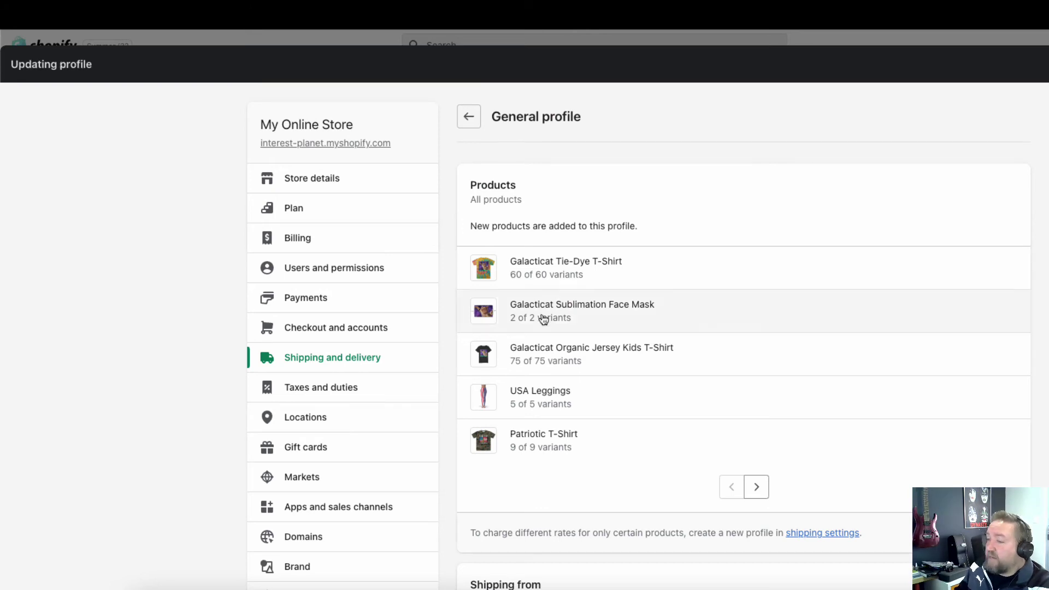
Step: Review the United States rates in the General profile and return to the Shipping and delivery overview
{"action": "scroll", "coordinate": [637, 330], "scroll_direction": "down", "scroll_amount": 5}
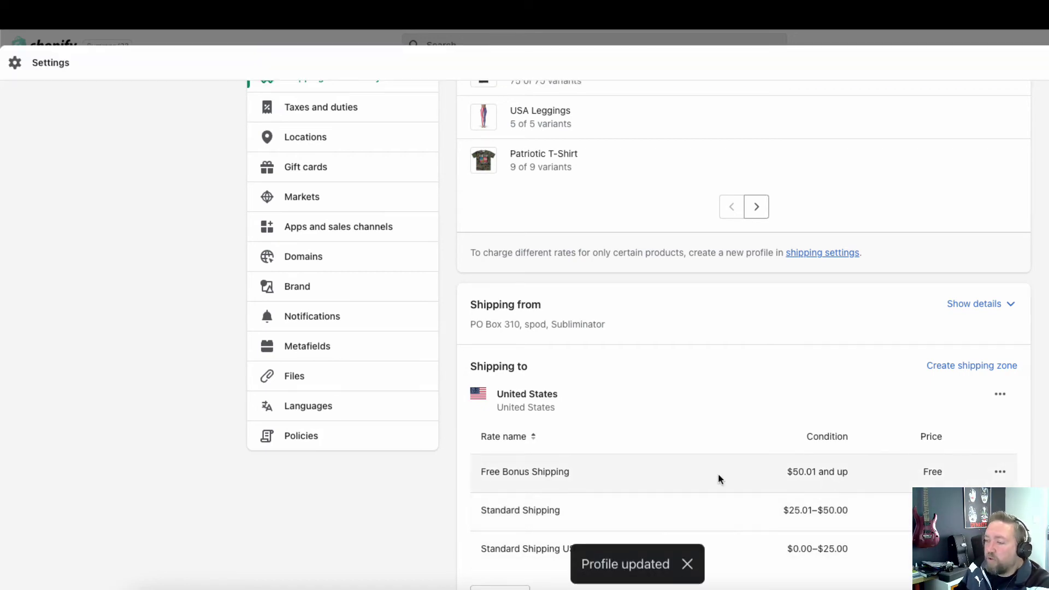
{"action": "scroll", "coordinate": [896, 465], "scroll_direction": "down", "scroll_amount": 2}
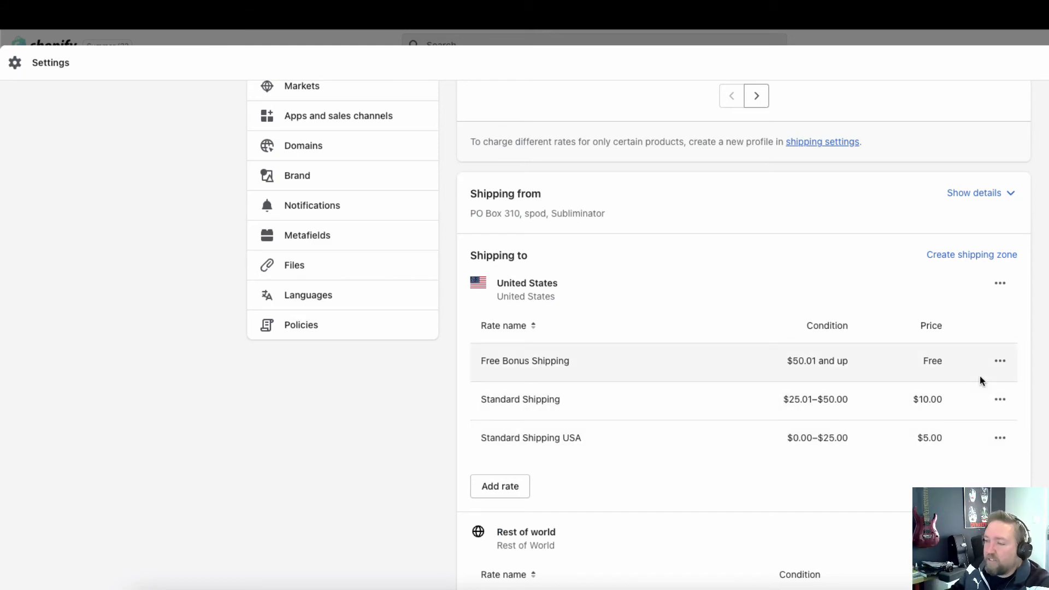
{"action": "scroll", "coordinate": [763, 384], "scroll_direction": "up", "scroll_amount": 2}
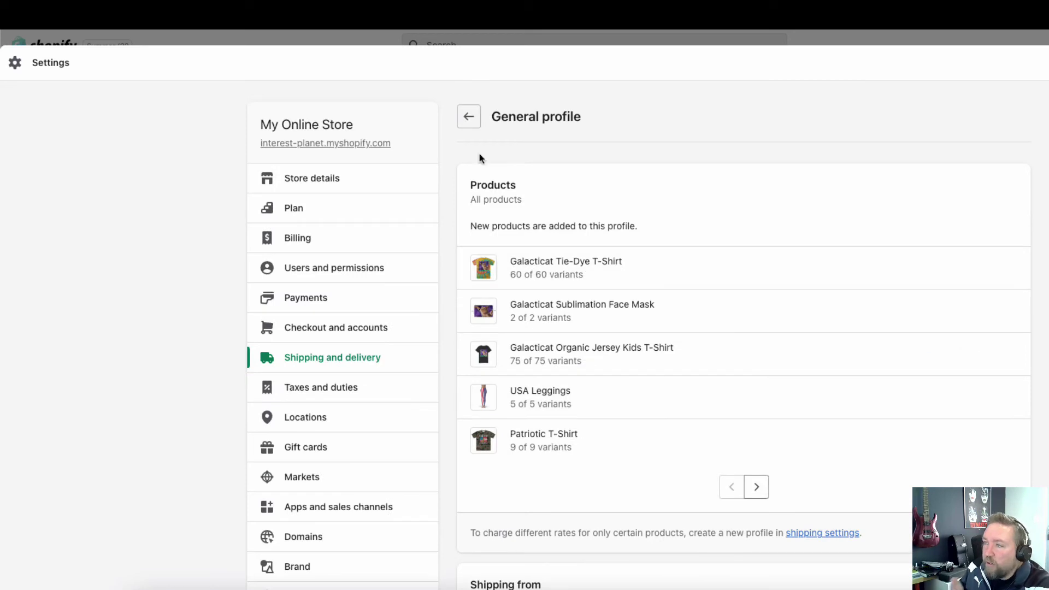
{"action": "left_click", "coordinate": [469, 113]}
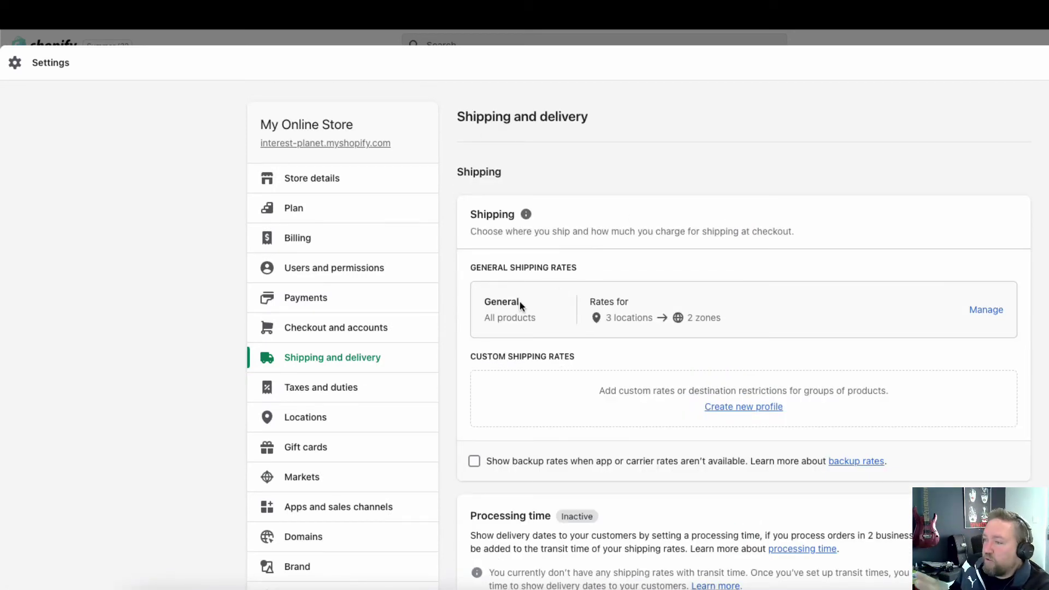
{"action": "left_click_drag", "start_coordinate": [468, 267], "coordinate": [786, 320]}
{"action": "left_click", "coordinate": [788, 295]}
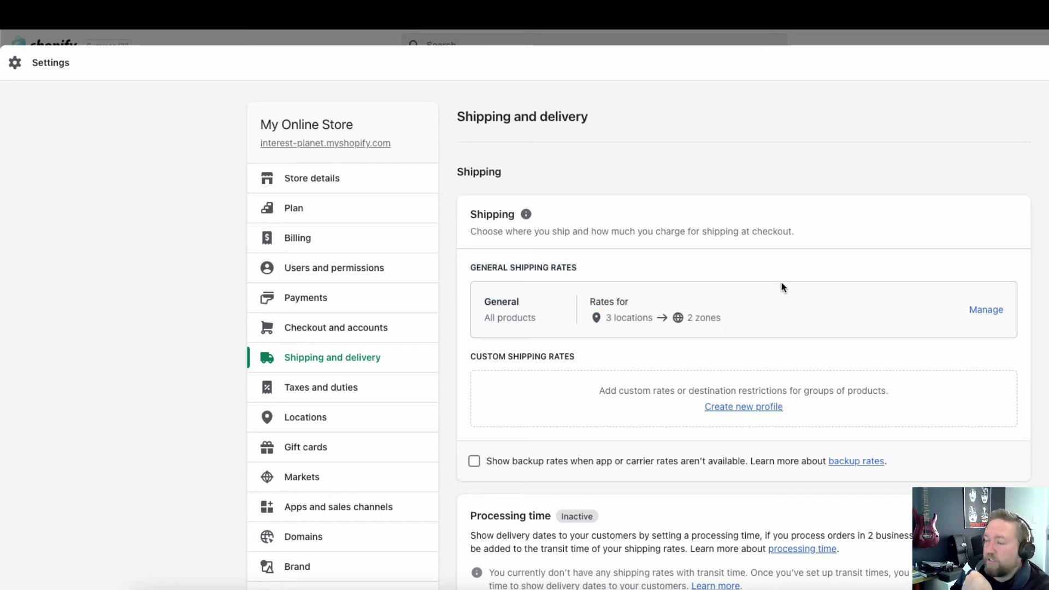
Step: Create a new custom shipping profile and name it Canvas
{"action": "left_click", "coordinate": [755, 409]}
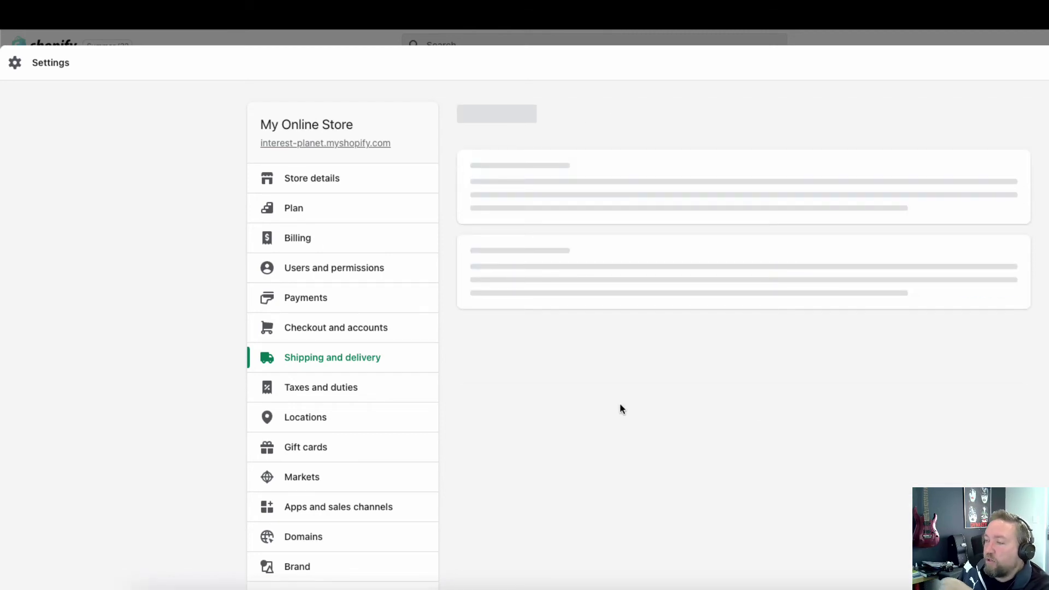
{"action": "left_click", "coordinate": [582, 218]}
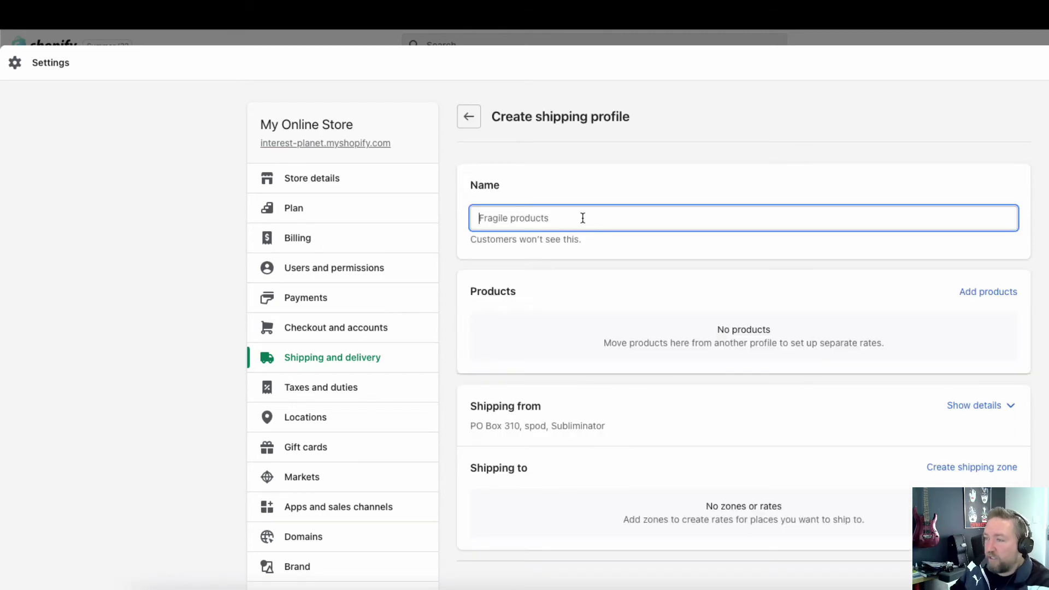
{"action": "type", "text": "Canvas"}
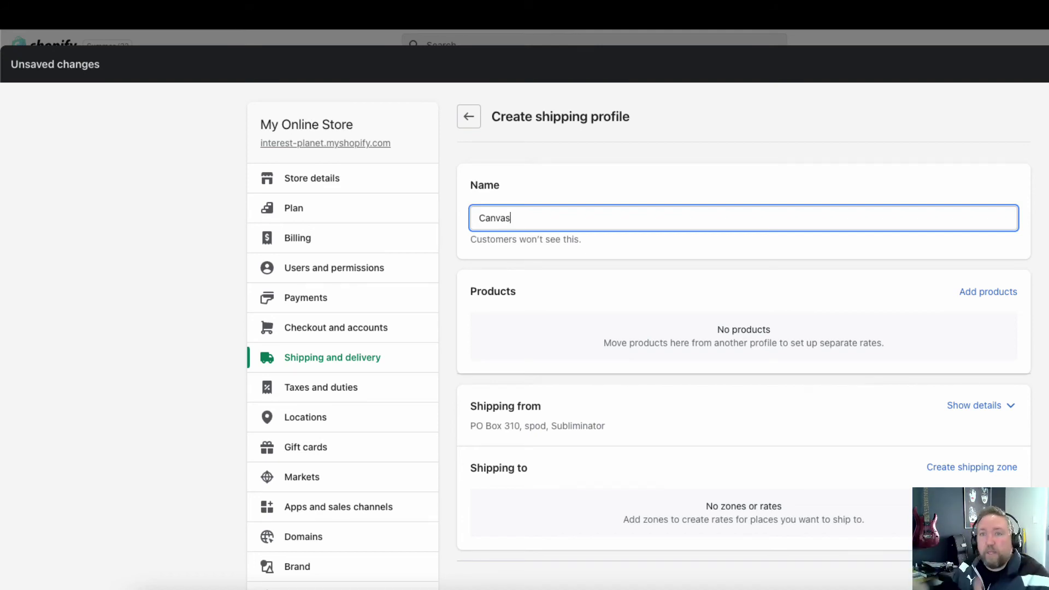
{"action": "key", "text": "Tab"}
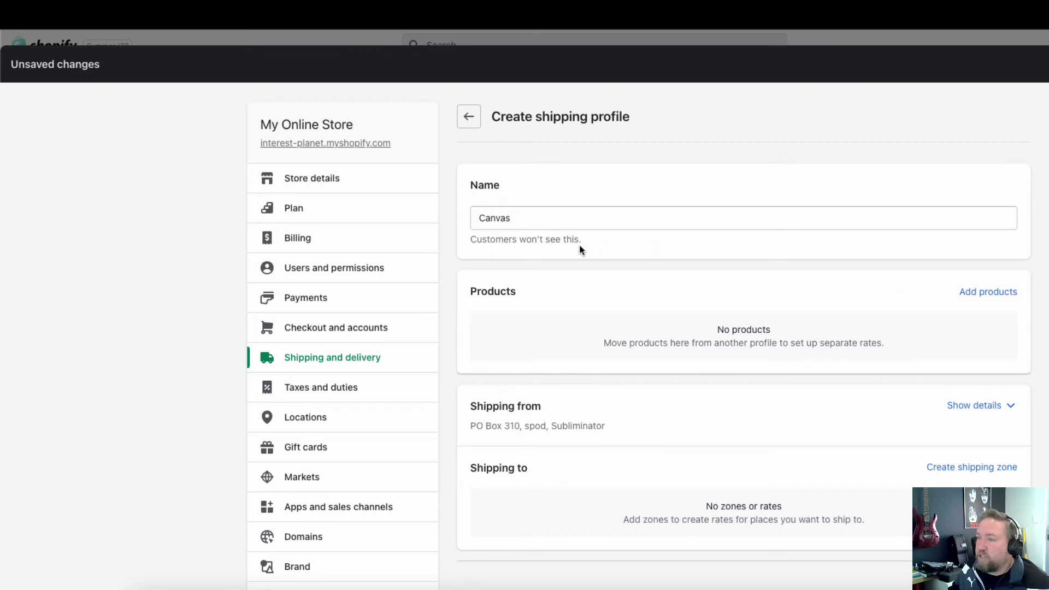
Step: Add the Galacticat Sublimation Face Mask with both of its variants to the Canvas profile
{"action": "left_click", "coordinate": [998, 294]}
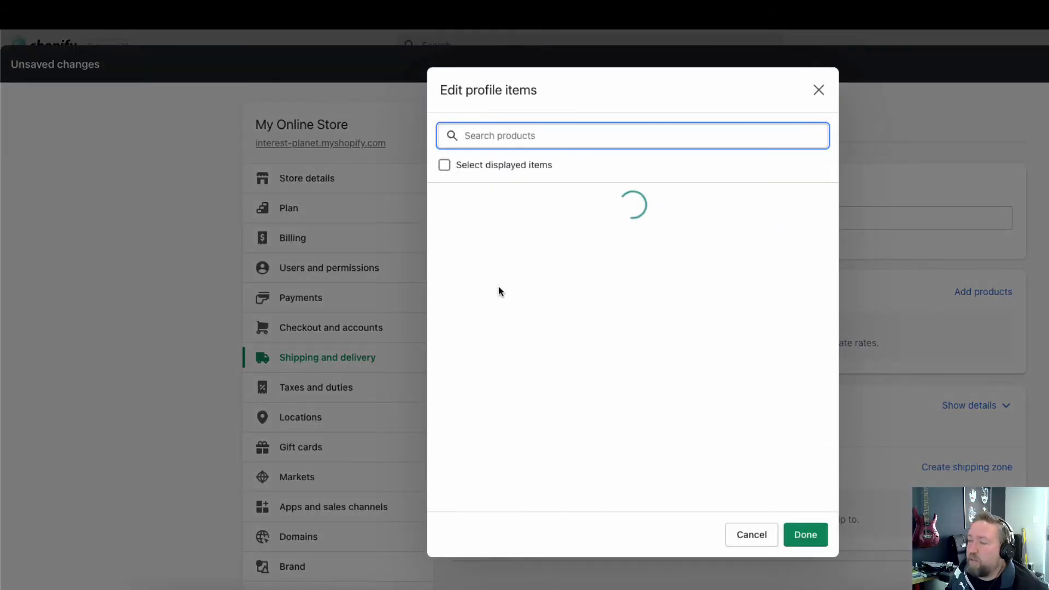
{"action": "scroll", "coordinate": [650, 268], "scroll_direction": "down", "scroll_amount": 15}
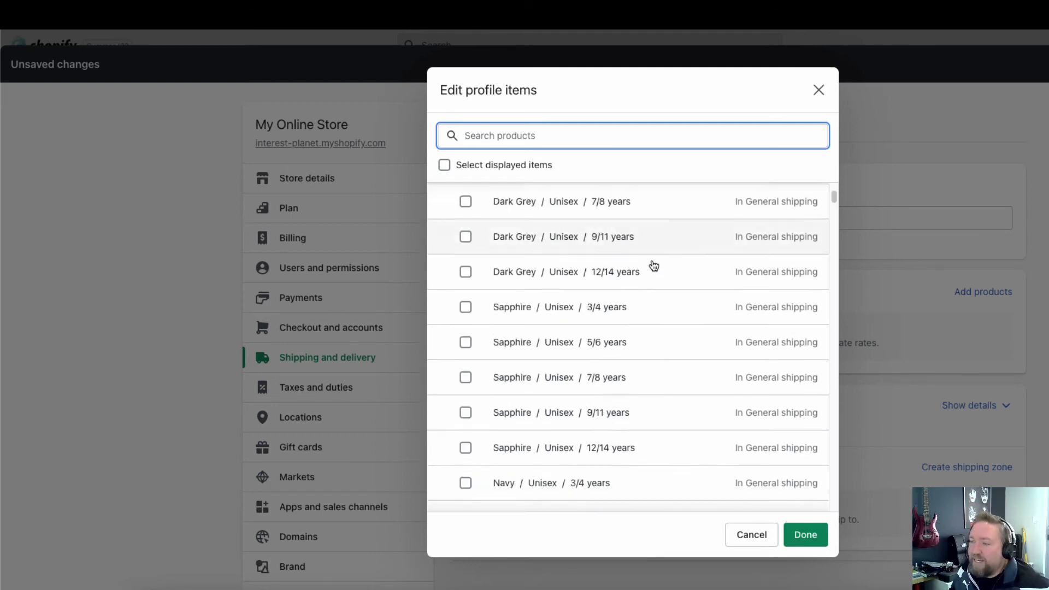
{"action": "scroll", "coordinate": [646, 278], "scroll_direction": "down", "scroll_amount": 10}
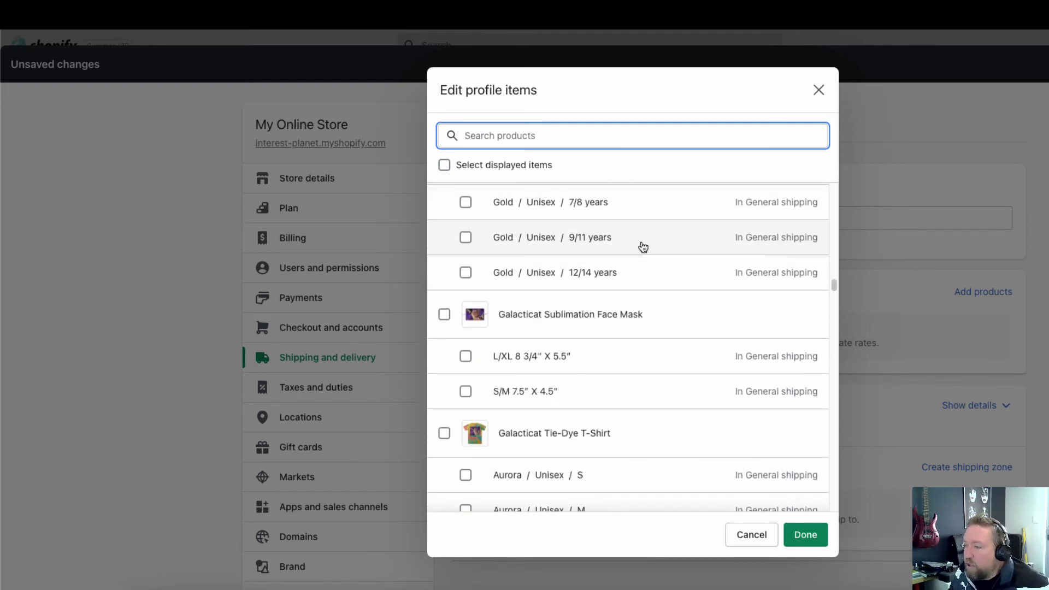
{"action": "left_click", "coordinate": [530, 287]}
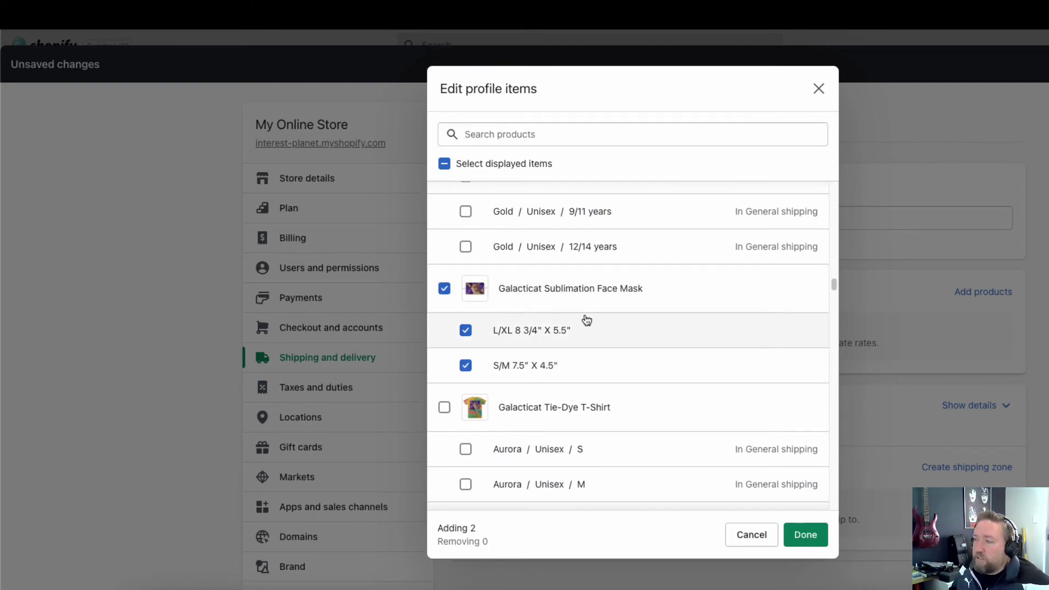
{"action": "scroll", "coordinate": [542, 286], "scroll_direction": "down", "scroll_amount": 10}
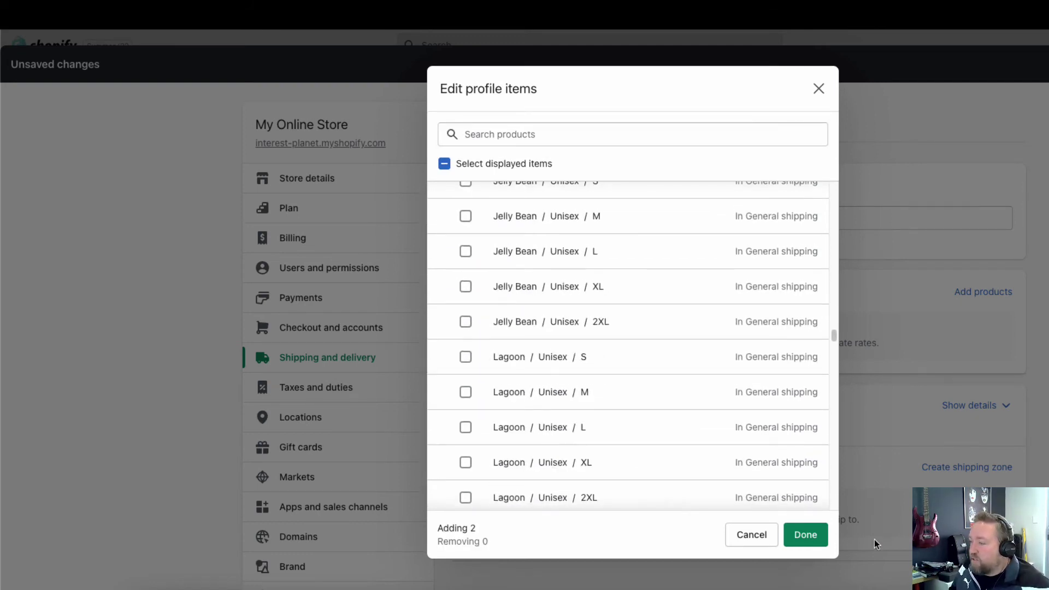
{"action": "left_click", "coordinate": [805, 534]}
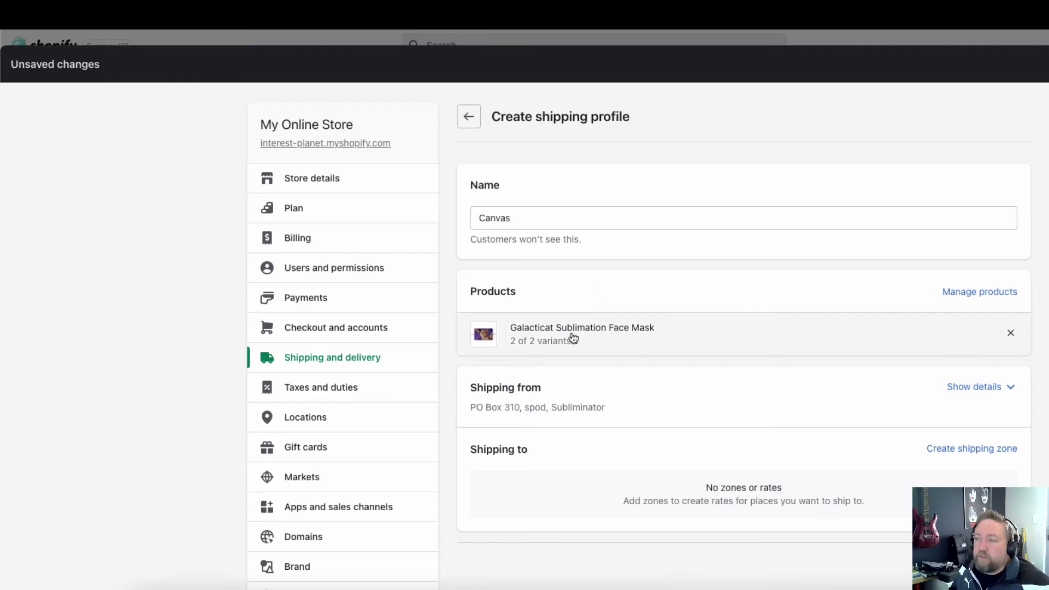
Step: Create a shipping zone named US in the Canvas profile, covering all of the United States
{"action": "scroll", "coordinate": [601, 328], "scroll_direction": "down", "scroll_amount": 3}
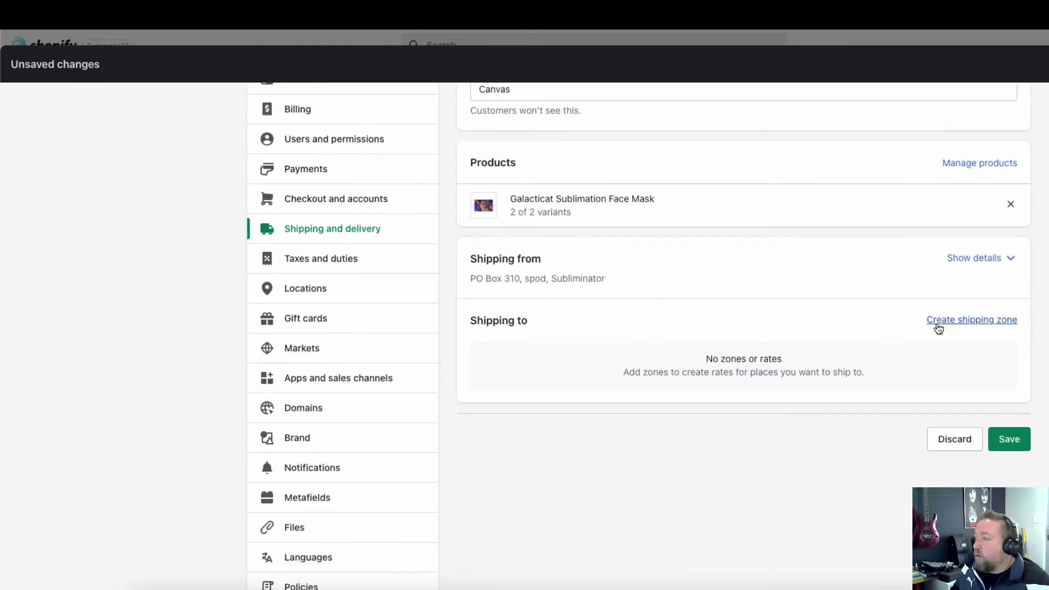
{"action": "left_click", "coordinate": [939, 319]}
{"action": "type", "text": "US"}
{"action": "left_click", "coordinate": [515, 220]}
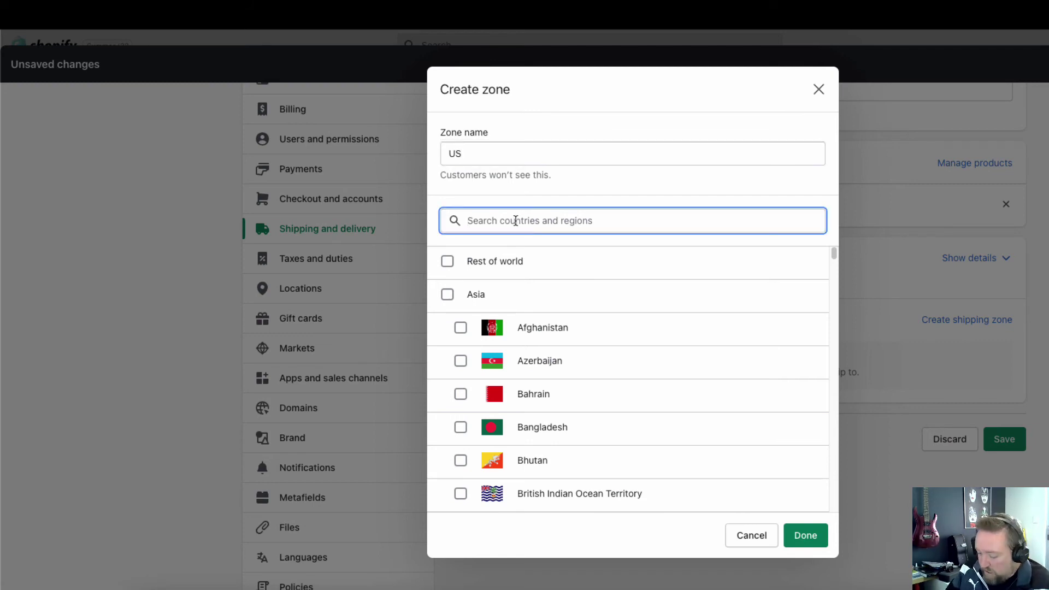
{"action": "type", "text": "United"}
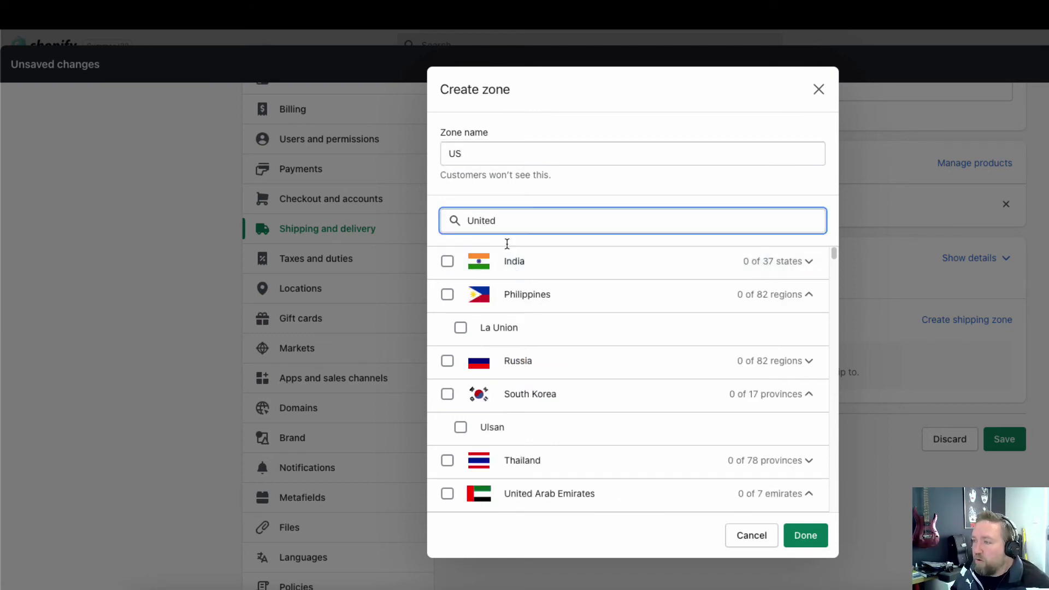
{"action": "type", "text": " states"}
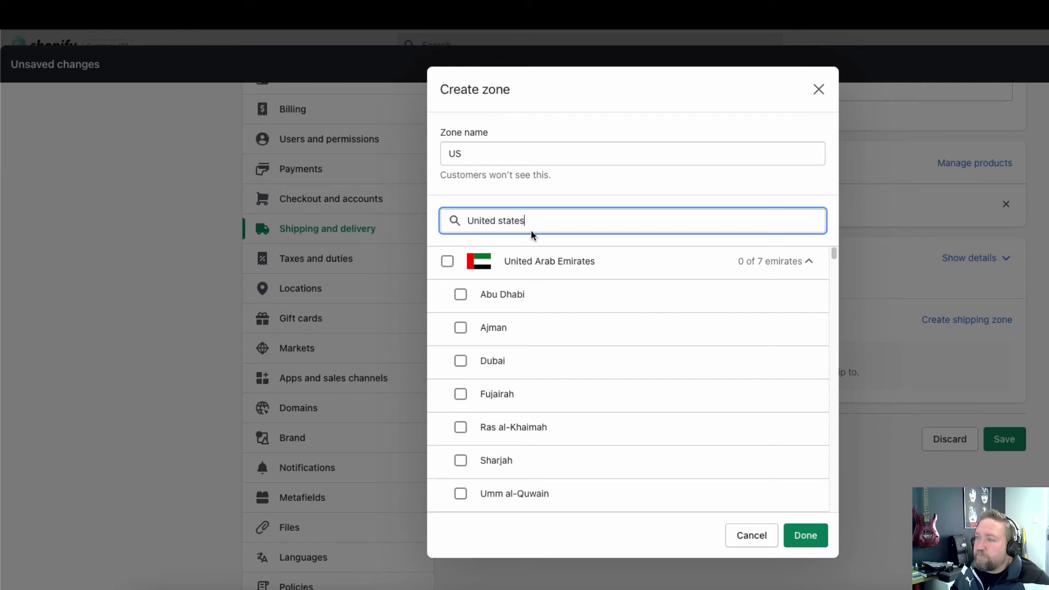
{"action": "left_click", "coordinate": [447, 262]}
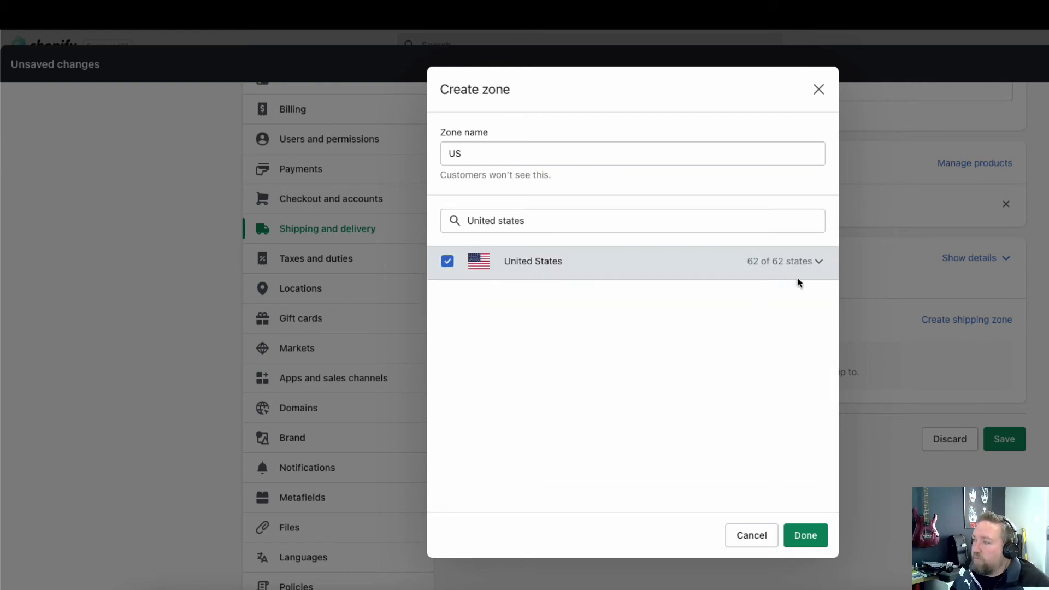
{"action": "left_click", "coordinate": [806, 535]}
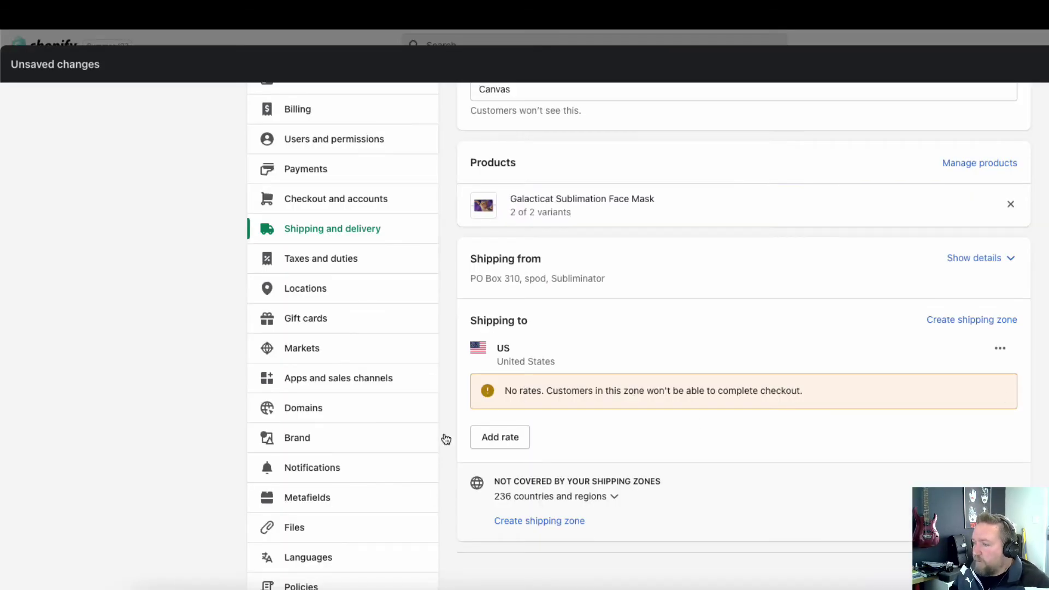
Step: Start a rate for the US zone named Small Canvas Shipping and price it at $10.00
{"action": "left_click", "coordinate": [503, 437]}
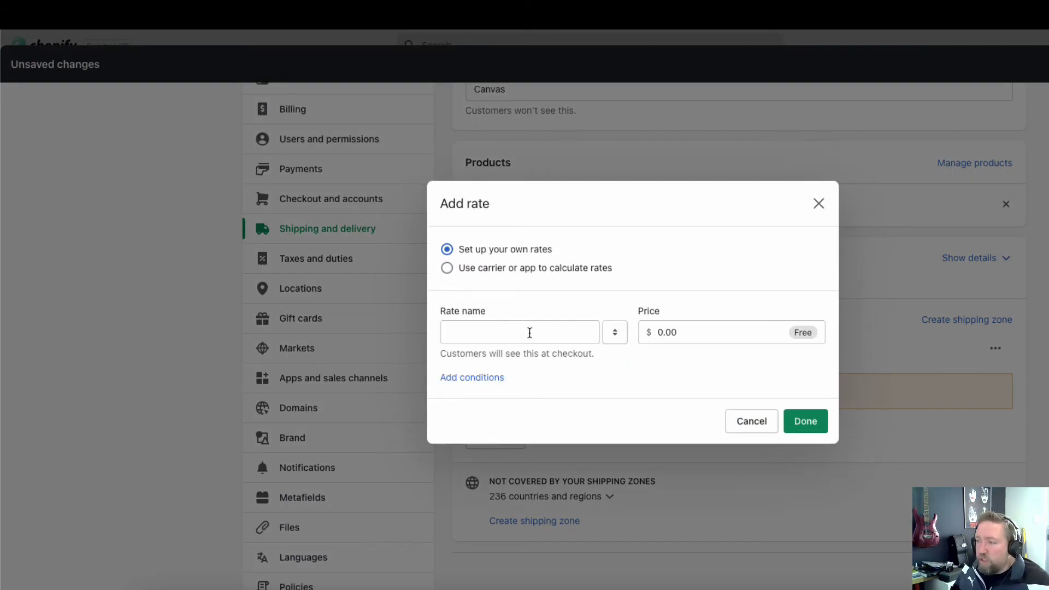
{"action": "left_click", "coordinate": [509, 330]}
{"action": "type", "text": "Canvas "}
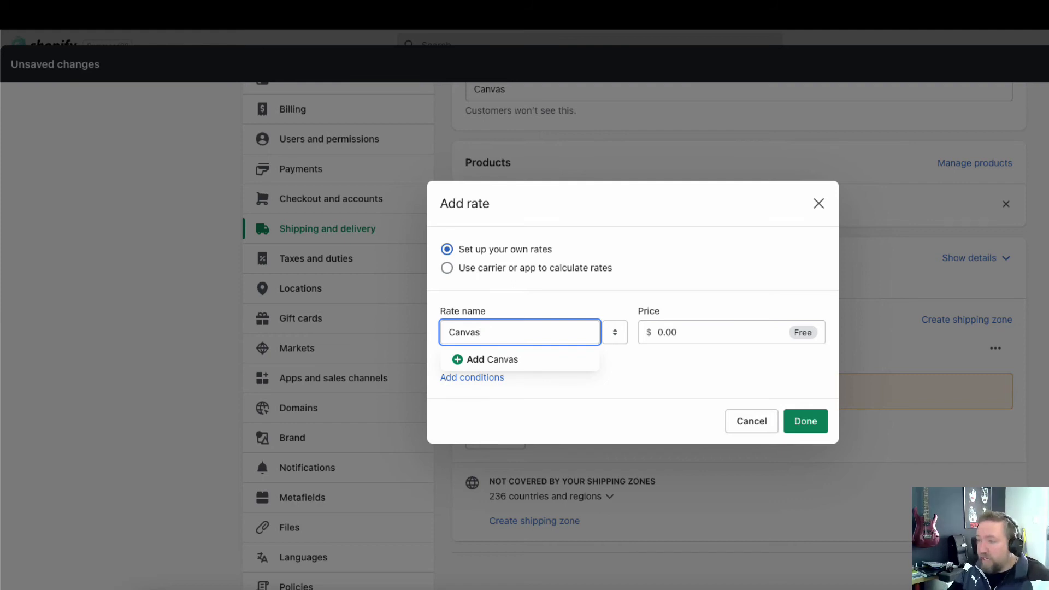
{"action": "type", "text": "Shipping"}
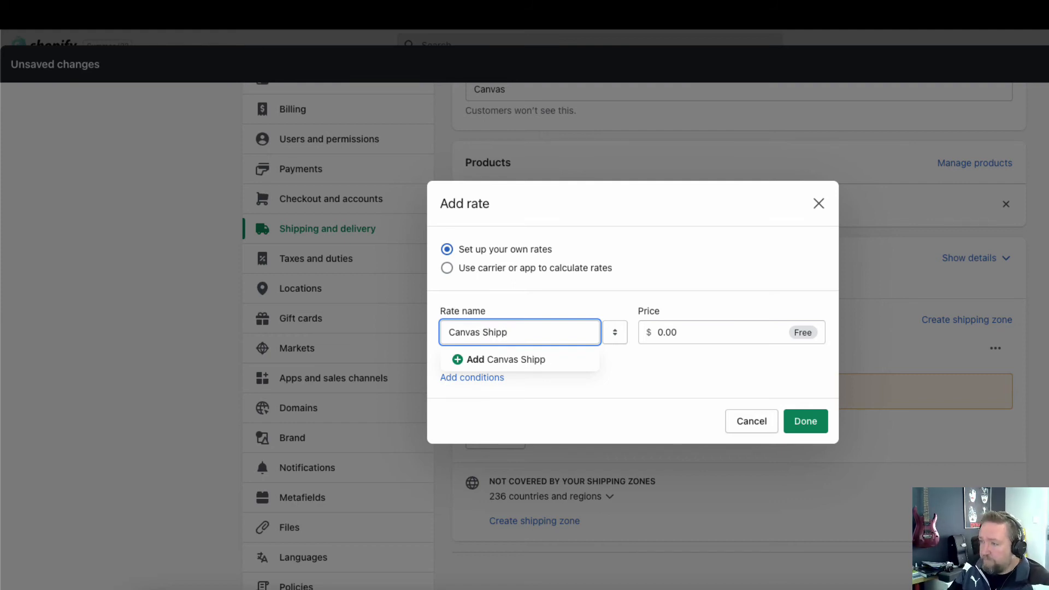
{"action": "left_click", "coordinate": [451, 331]}
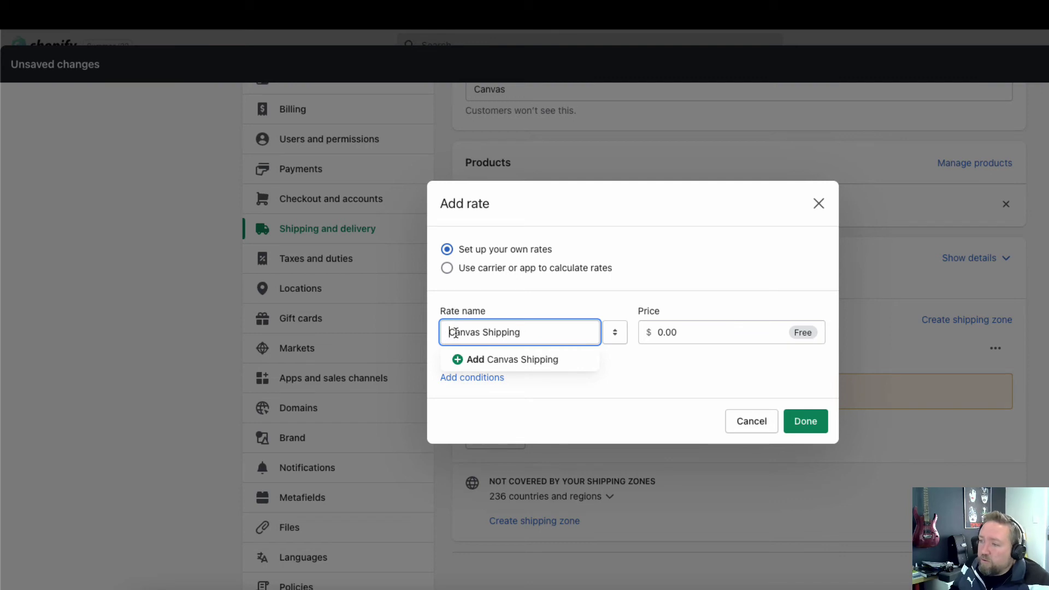
{"action": "type", "text": "Small"}
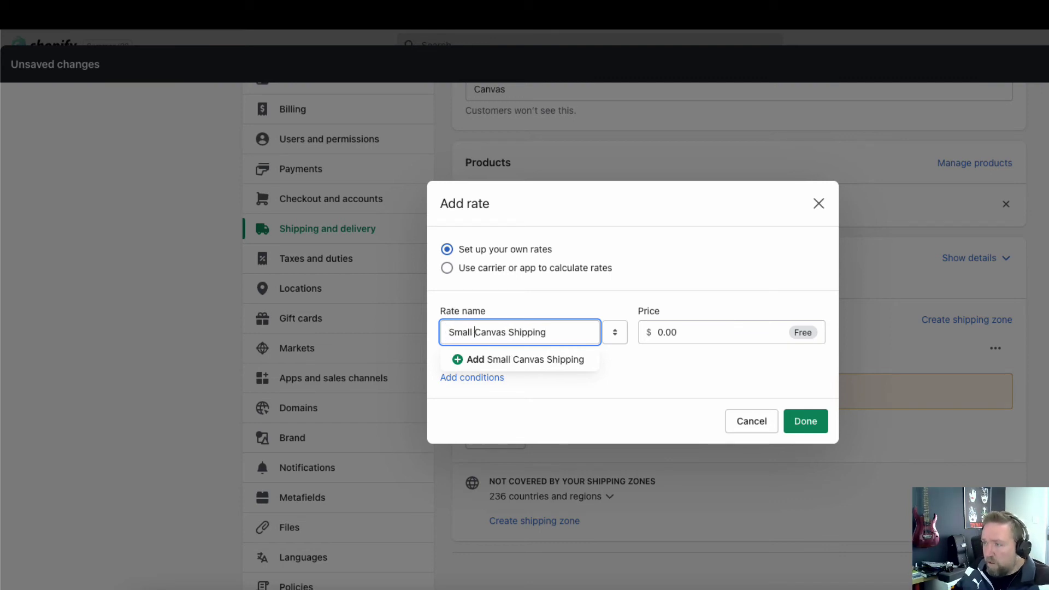
{"action": "left_click", "coordinate": [706, 333]}
{"action": "double_click", "coordinate": [698, 298]}
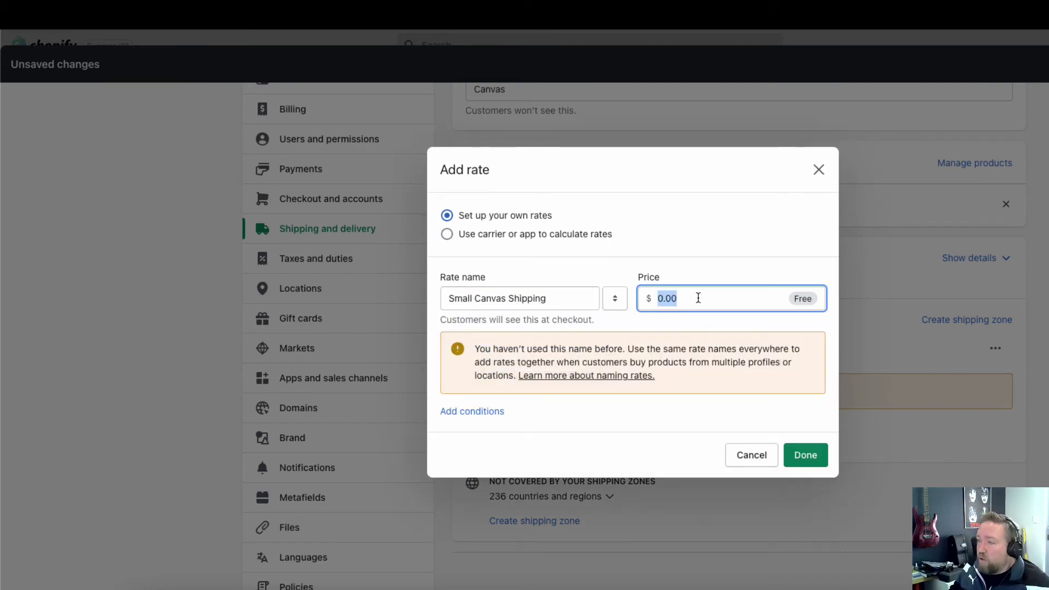
{"action": "type", "text": "10"}
{"action": "left_click", "coordinate": [581, 254]}
Step: Limit the Small Canvas Shipping rate to order prices from $20.00 to $40.00 and add it to the zone
{"action": "left_click", "coordinate": [480, 409]}
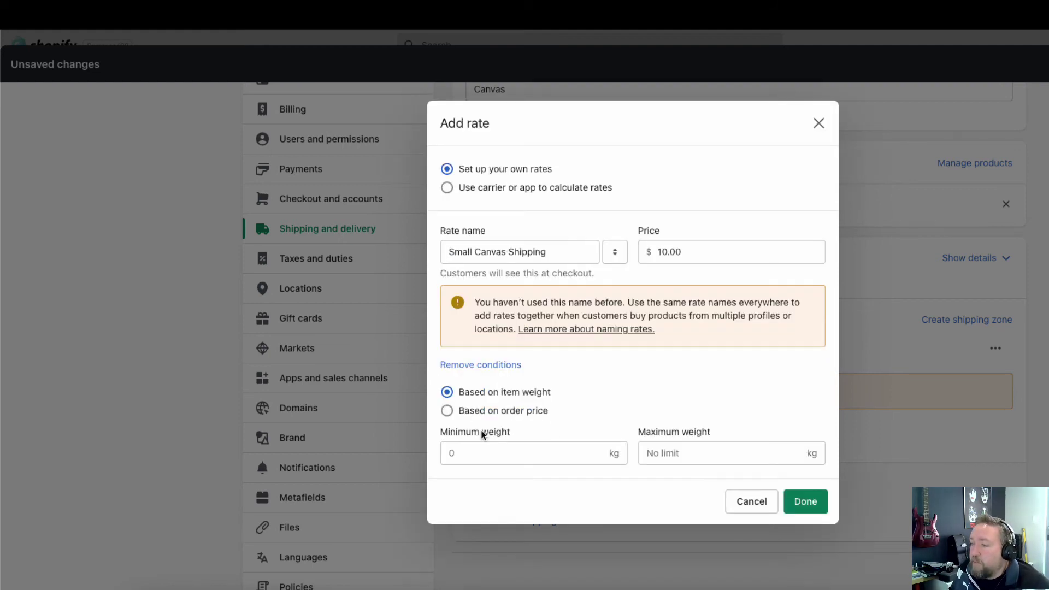
{"action": "left_click", "coordinate": [492, 411]}
{"action": "left_click", "coordinate": [497, 451]}
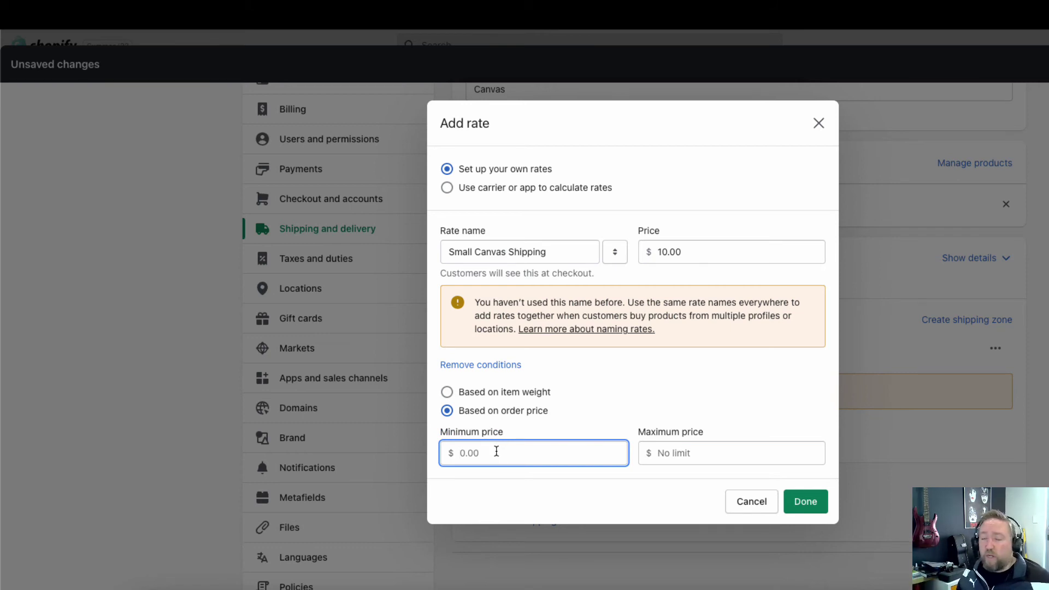
{"action": "type", "text": "20"}
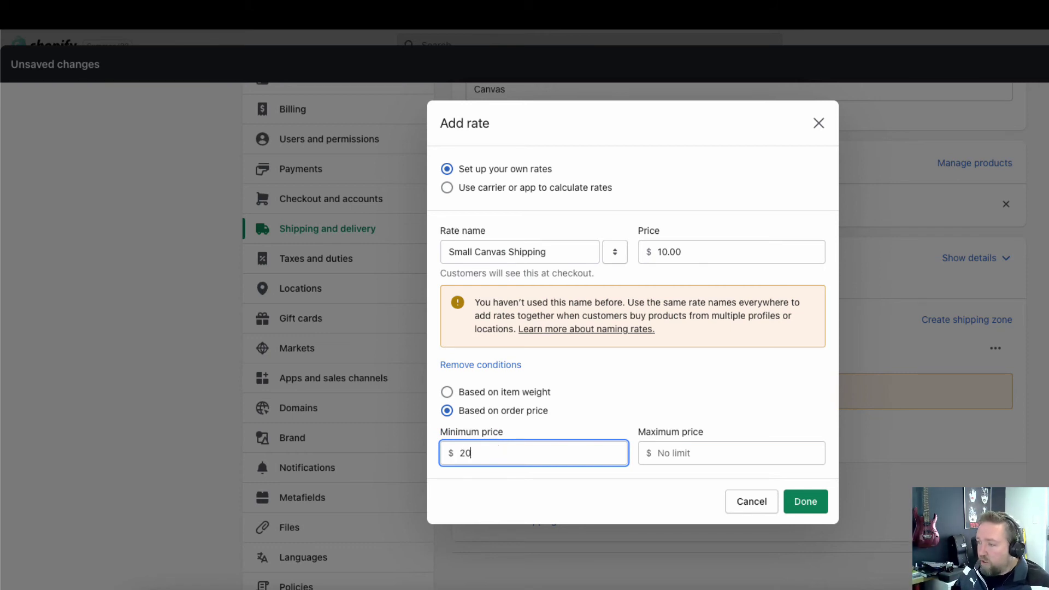
{"action": "left_click", "coordinate": [697, 454]}
{"action": "type", "text": "40"}
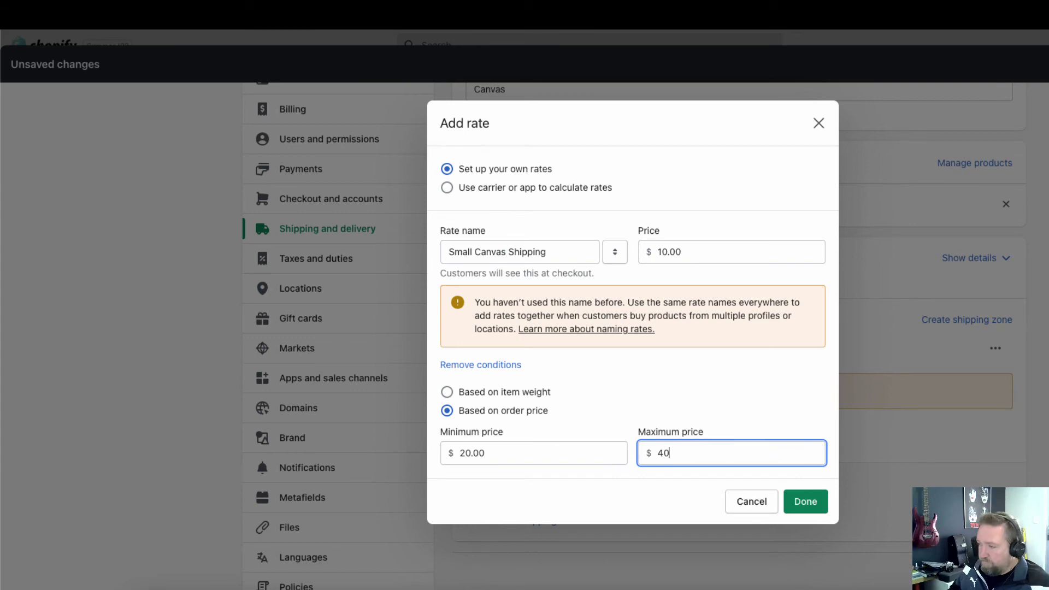
{"action": "left_click", "coordinate": [797, 500]}
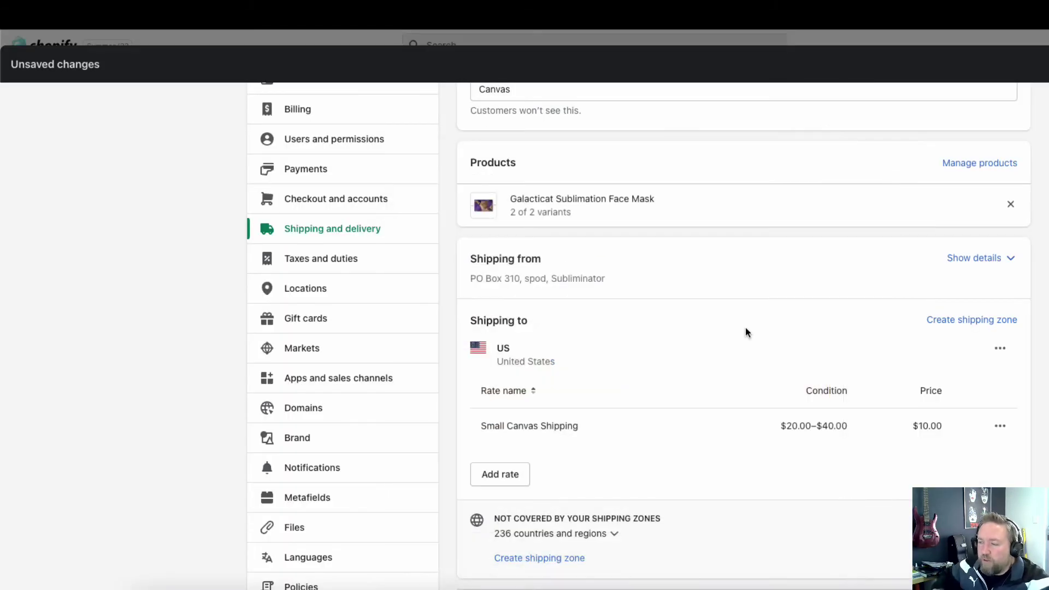
Step: Start another rate for the US zone named Large Canvas Shipping and price it at $20.00
{"action": "left_click", "coordinate": [510, 473]}
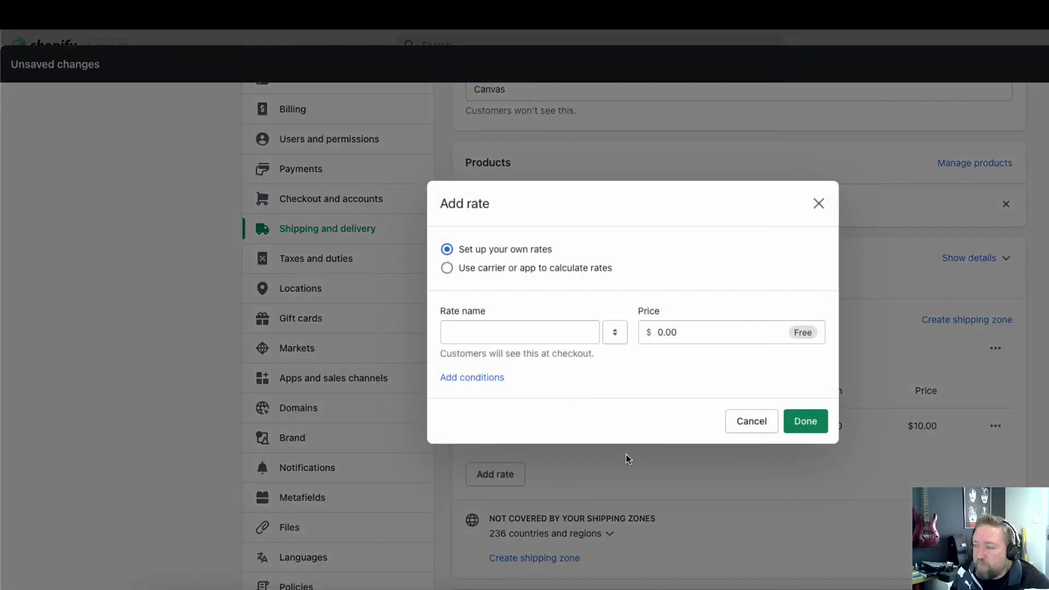
{"action": "left_click", "coordinate": [520, 334]}
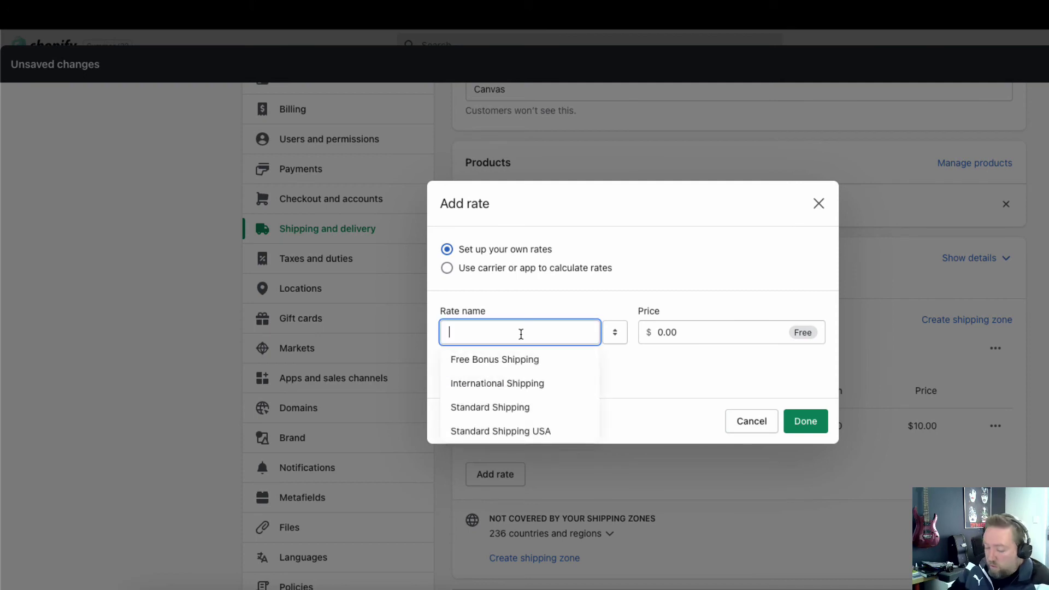
{"action": "type", "text": "Large Canvas Shipping"}
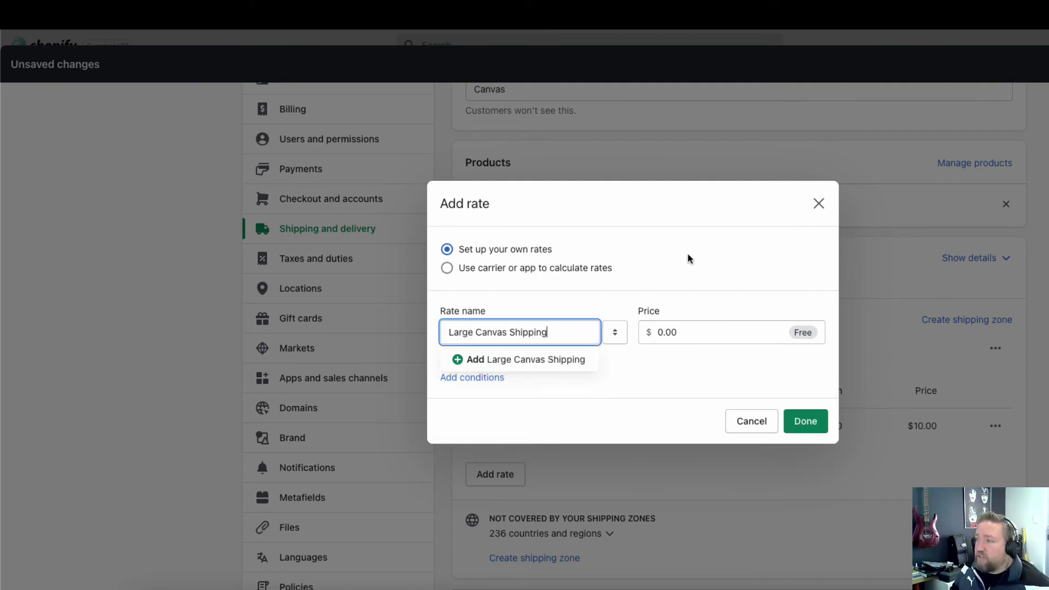
{"action": "key", "text": "Return"}
{"action": "left_click", "coordinate": [683, 298]}
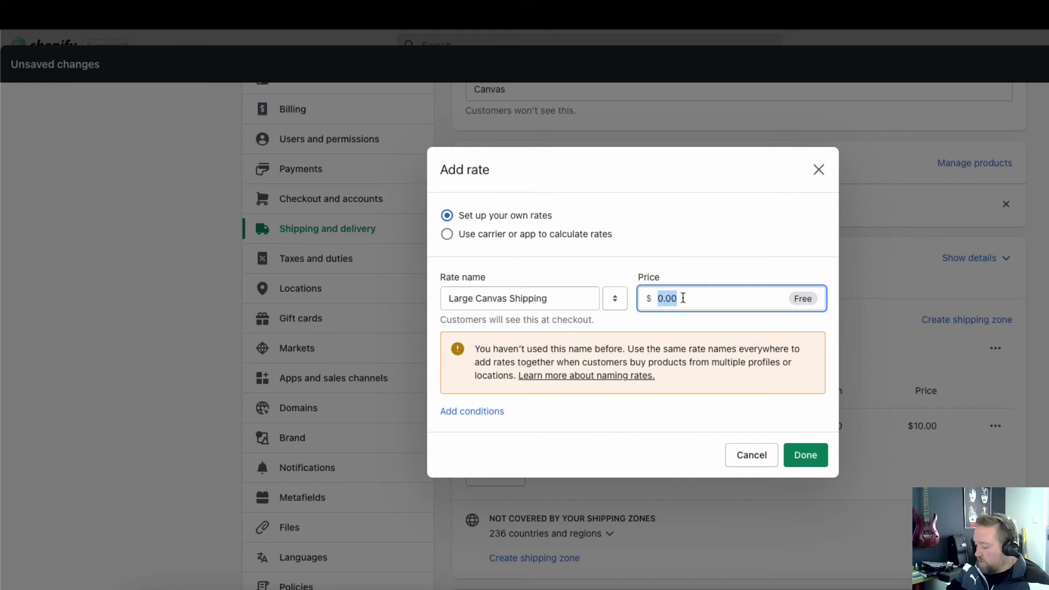
{"action": "type", "text": "20"}
{"action": "left_click", "coordinate": [606, 264]}
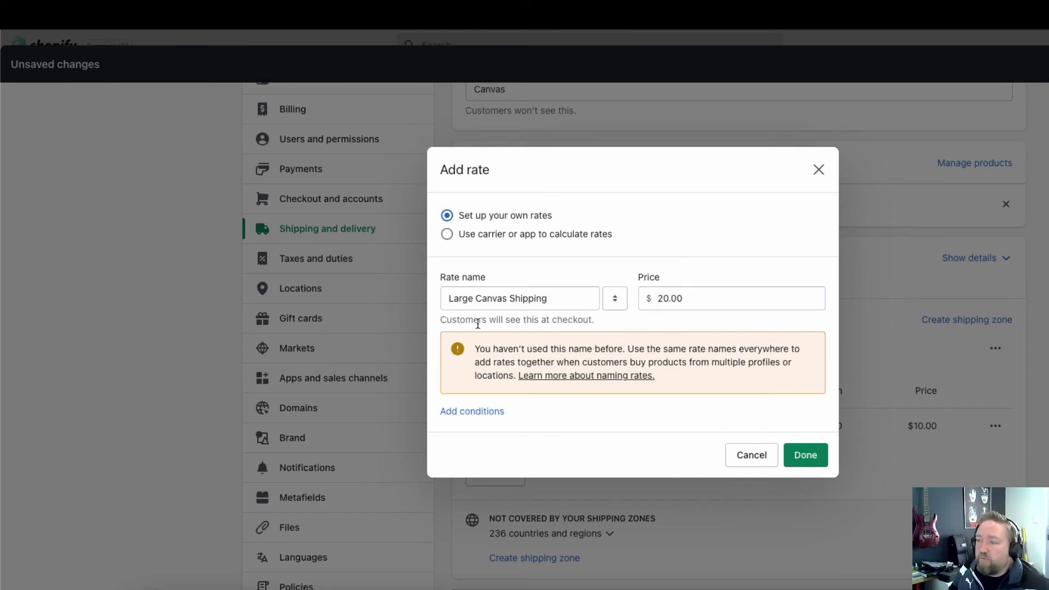
Step: Limit the Large Canvas Shipping rate to order prices from $40.01 with no maximum and add it to the zone
{"action": "left_click", "coordinate": [473, 412]}
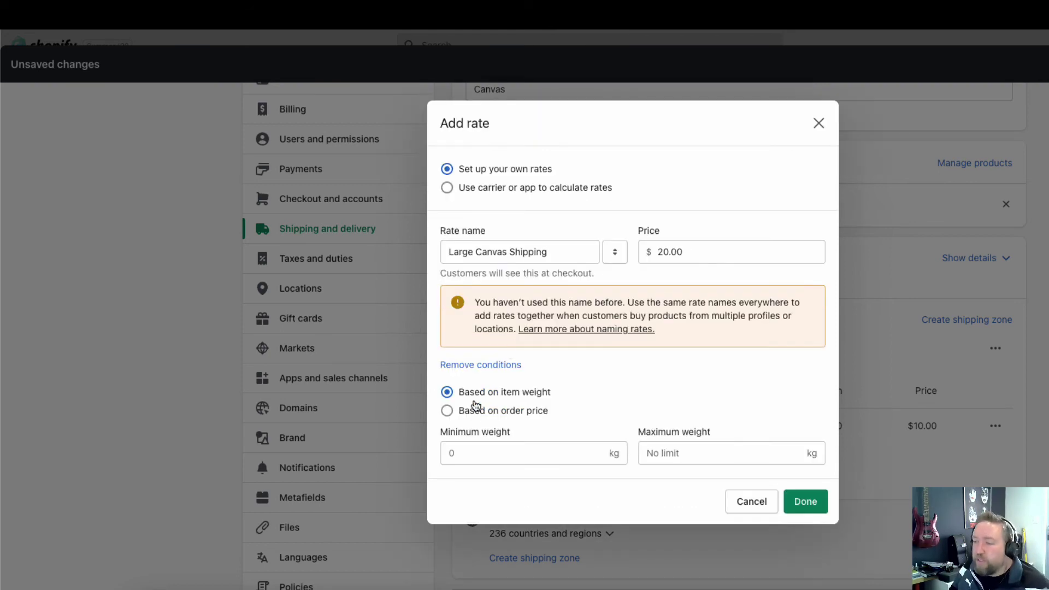
{"action": "left_click", "coordinate": [520, 409]}
{"action": "left_click", "coordinate": [499, 452]}
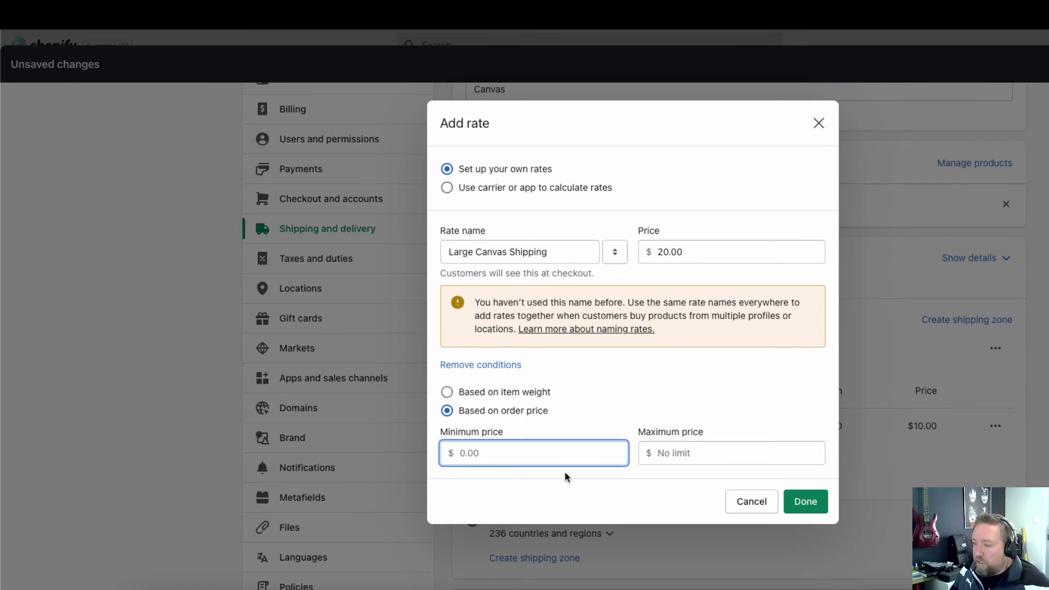
{"action": "type", "text": "40.01"}
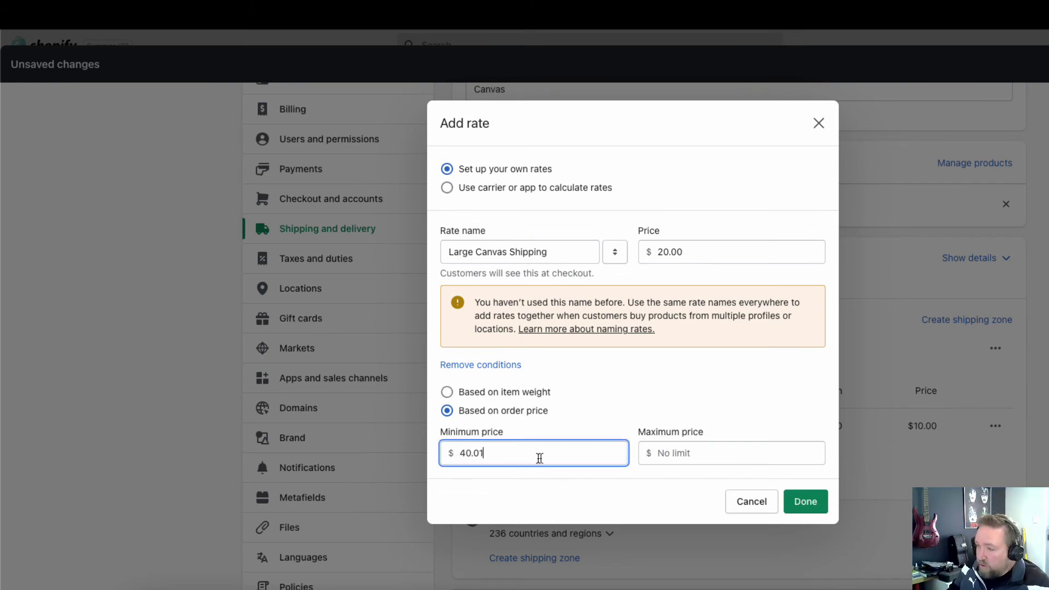
{"action": "left_click", "coordinate": [709, 452]}
{"action": "left_click", "coordinate": [667, 384]}
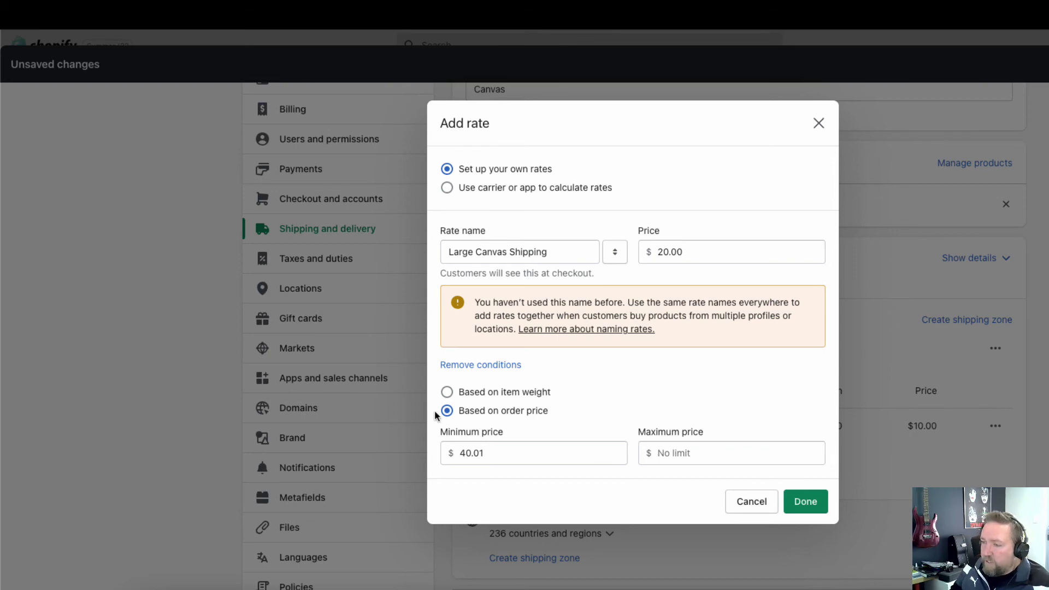
{"action": "left_click", "coordinate": [806, 501]}
Step: Create a shipping zone named UK in the Canvas profile, covering the United Kingdom
{"action": "scroll", "coordinate": [533, 494], "scroll_direction": "up", "scroll_amount": 3}
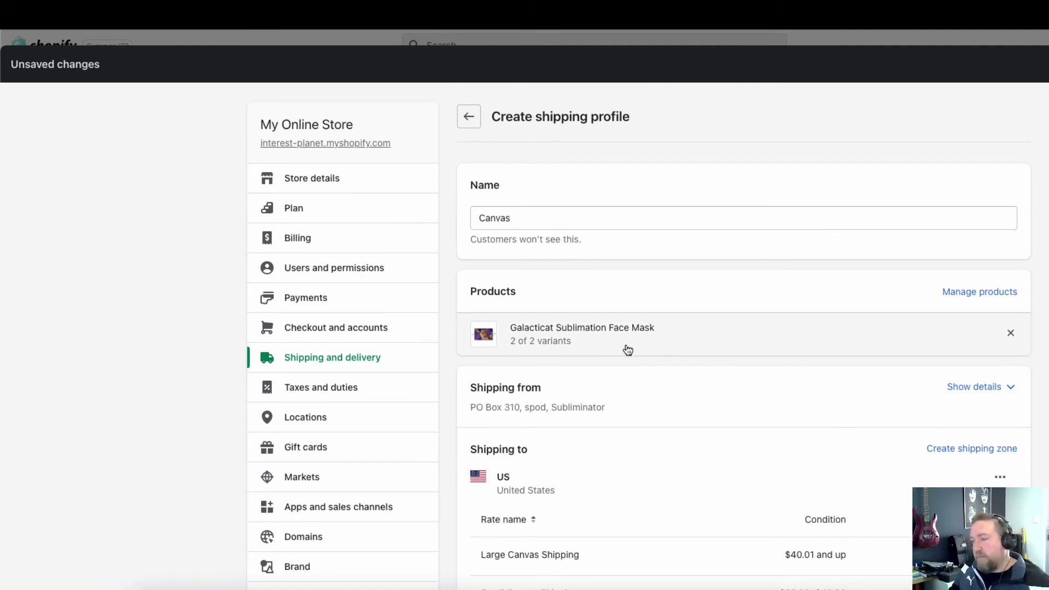
{"action": "scroll", "coordinate": [619, 343], "scroll_direction": "down", "scroll_amount": 5}
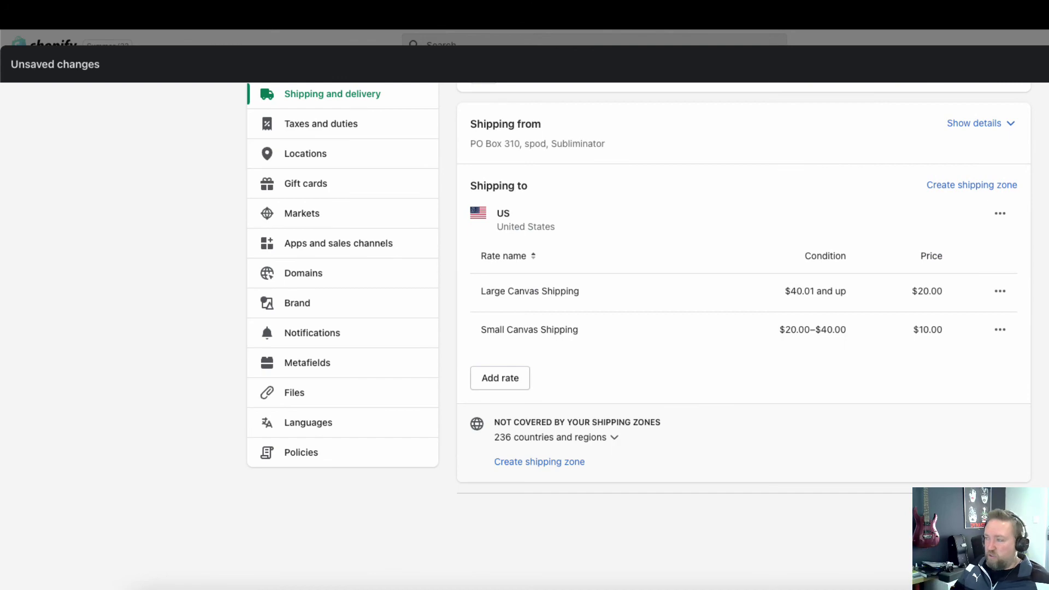
{"action": "scroll", "coordinate": [699, 300], "scroll_direction": "up", "scroll_amount": 3}
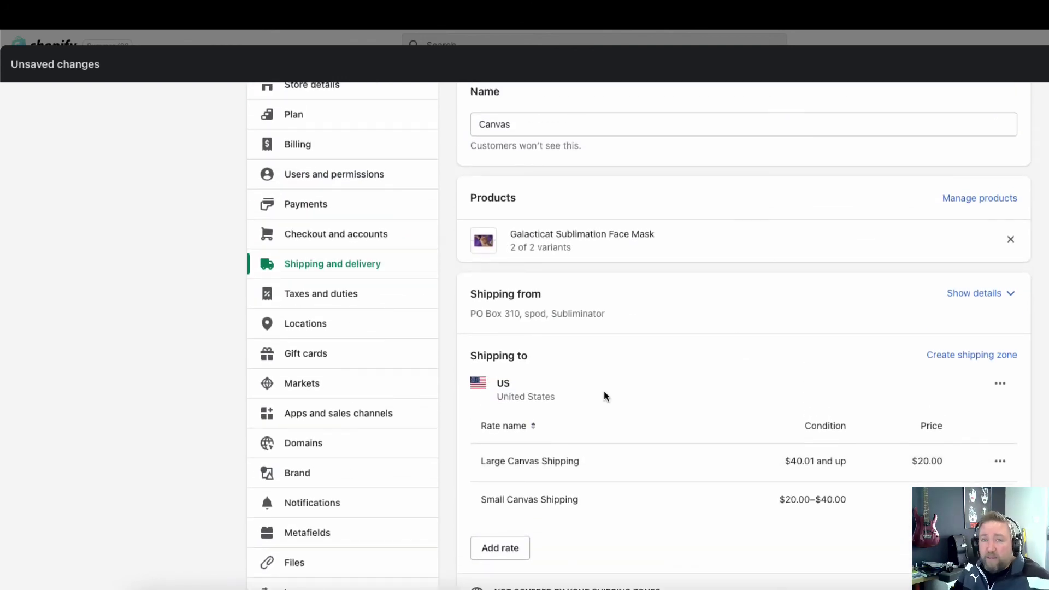
{"action": "scroll", "coordinate": [604, 391], "scroll_direction": "down", "scroll_amount": 3}
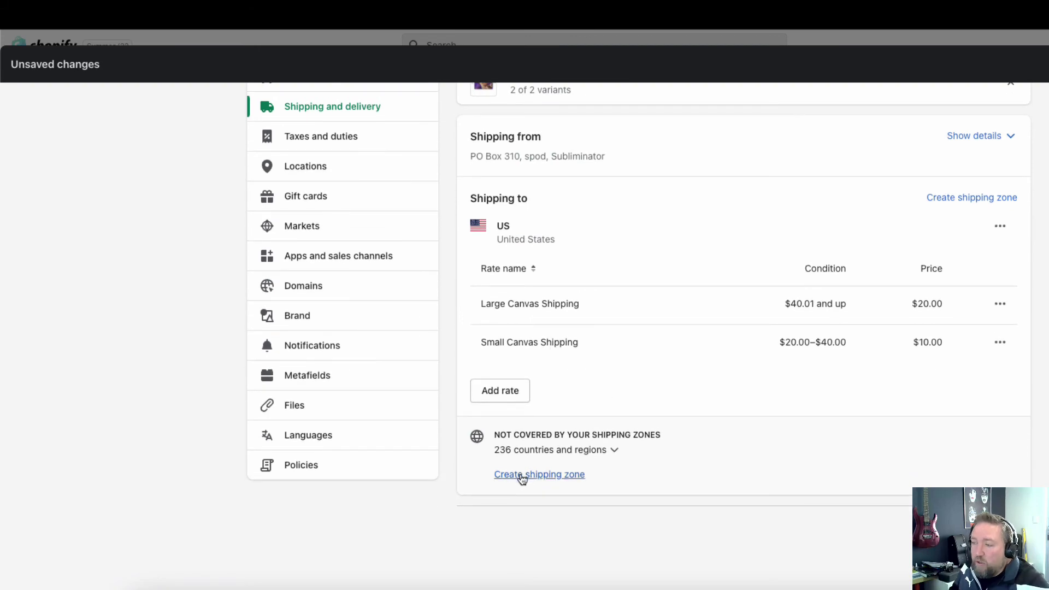
{"action": "left_click", "coordinate": [521, 475]}
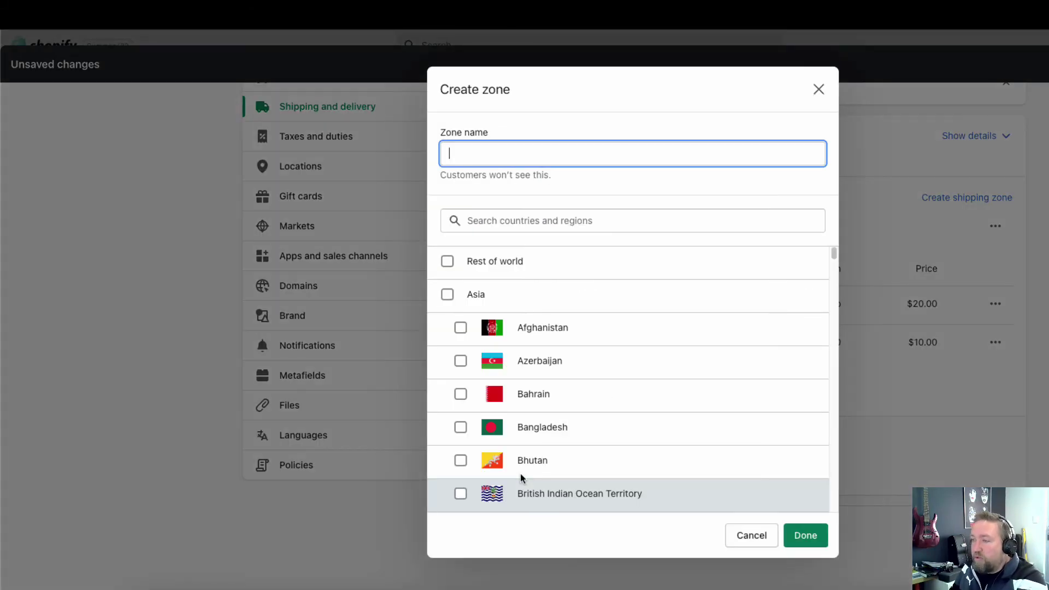
{"action": "type", "text": "UK"}
{"action": "key", "text": "Tab"}
{"action": "type", "text": "United K"}
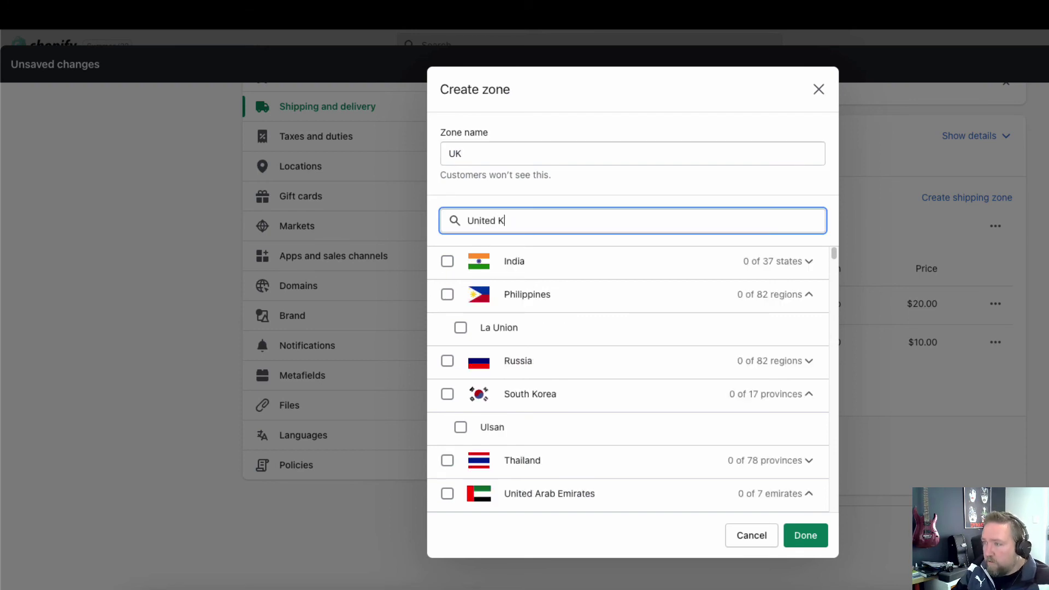
{"action": "type", "text": "i"}
{"action": "left_click", "coordinate": [446, 261]}
{"action": "left_click", "coordinate": [801, 551]}
Step: Expand the list of countries not covered by the Canvas profile's shipping zones and review it alongside the US and UK zones
{"action": "scroll", "coordinate": [585, 437], "scroll_direction": "down", "scroll_amount": 2}
{"action": "left_click_drag", "start_coordinate": [473, 178], "coordinate": [1003, 264]}
{"action": "left_click", "coordinate": [601, 312]}
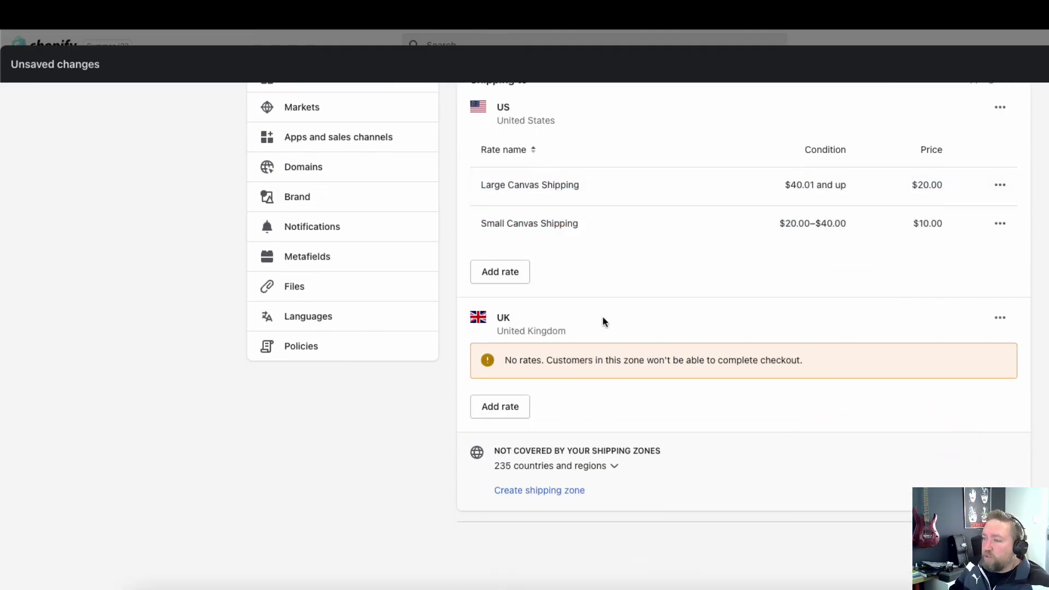
{"action": "left_click", "coordinate": [614, 468]}
{"action": "scroll", "coordinate": [613, 468], "scroll_direction": "down", "scroll_amount": 5}
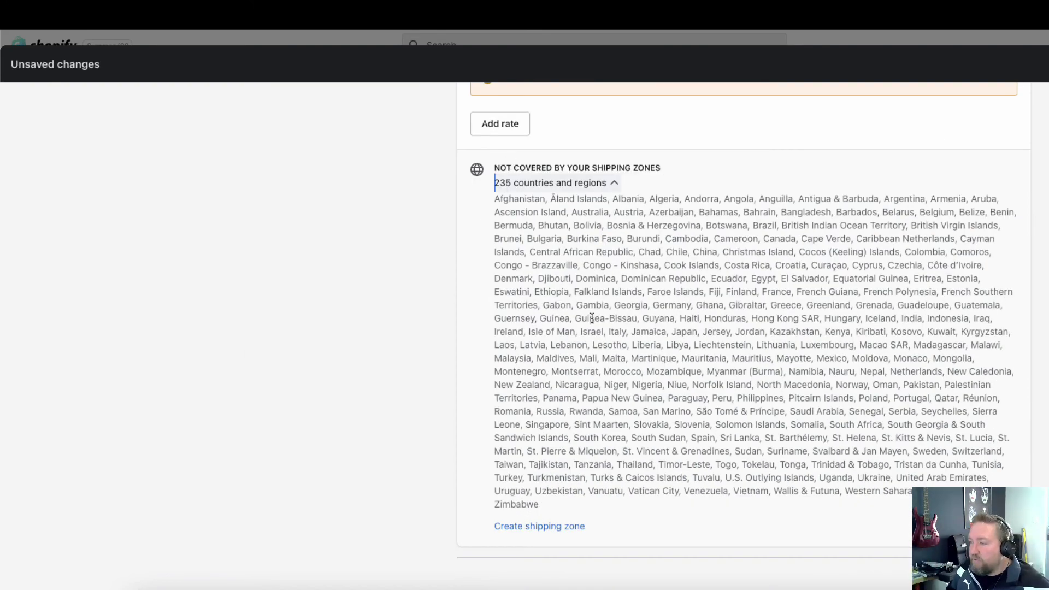
{"action": "scroll", "coordinate": [653, 373], "scroll_direction": "up", "scroll_amount": 1}
{"action": "scroll", "coordinate": [653, 374], "scroll_direction": "up", "scroll_amount": 3}
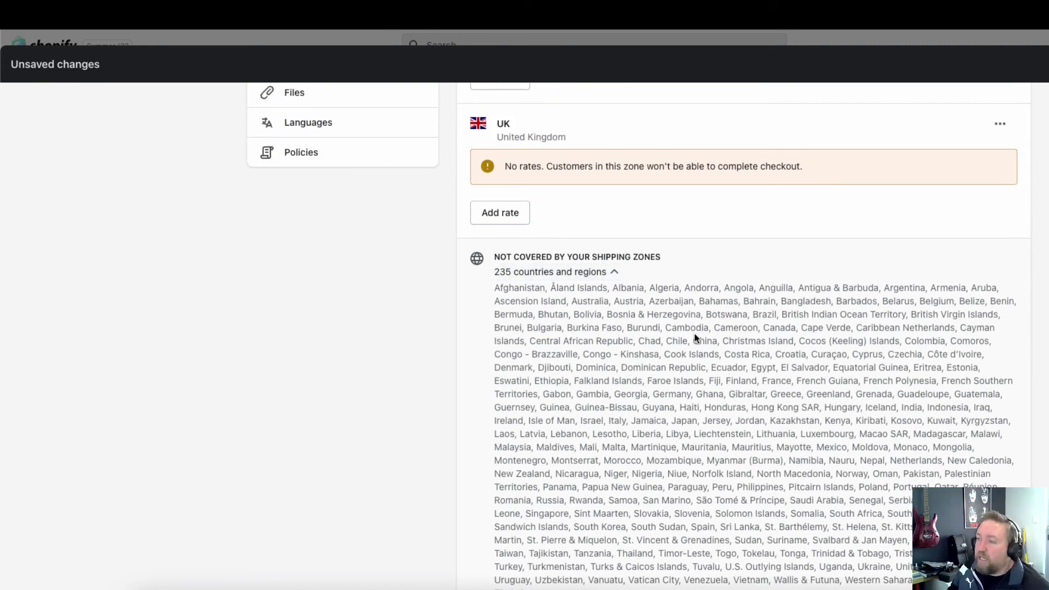
{"action": "scroll", "coordinate": [743, 328], "scroll_direction": "down", "scroll_amount": 3}
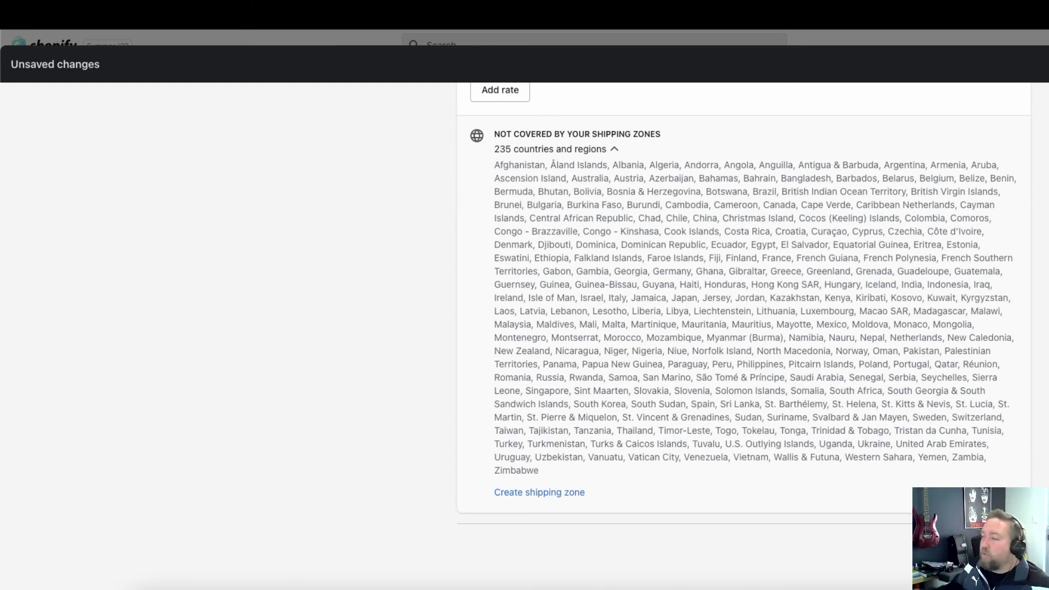
{"action": "scroll", "coordinate": [639, 336], "scroll_direction": "up", "scroll_amount": 7}
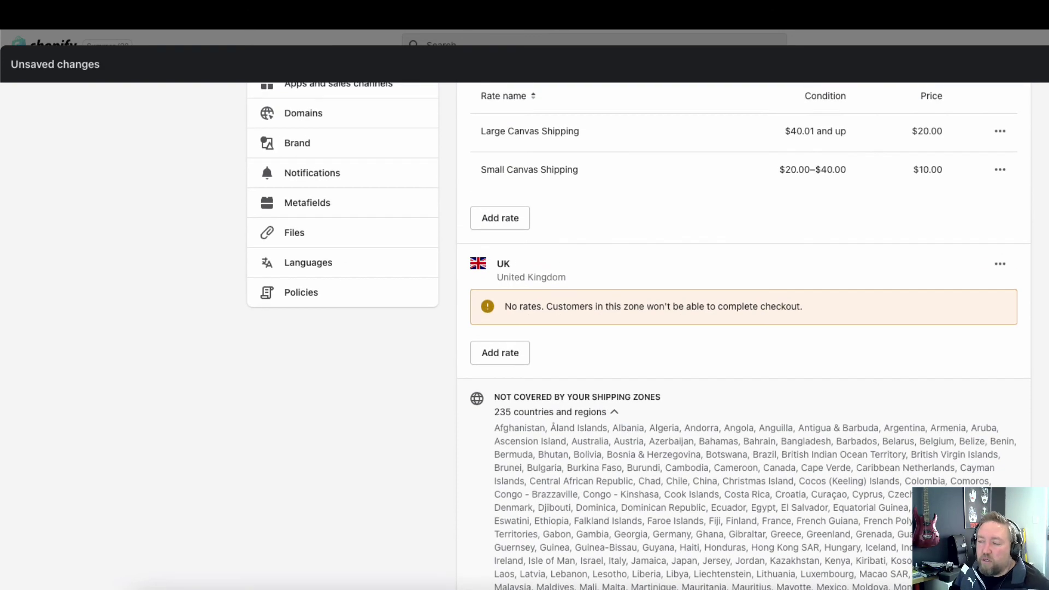
{"action": "scroll", "coordinate": [639, 336], "scroll_direction": "up", "scroll_amount": 3}
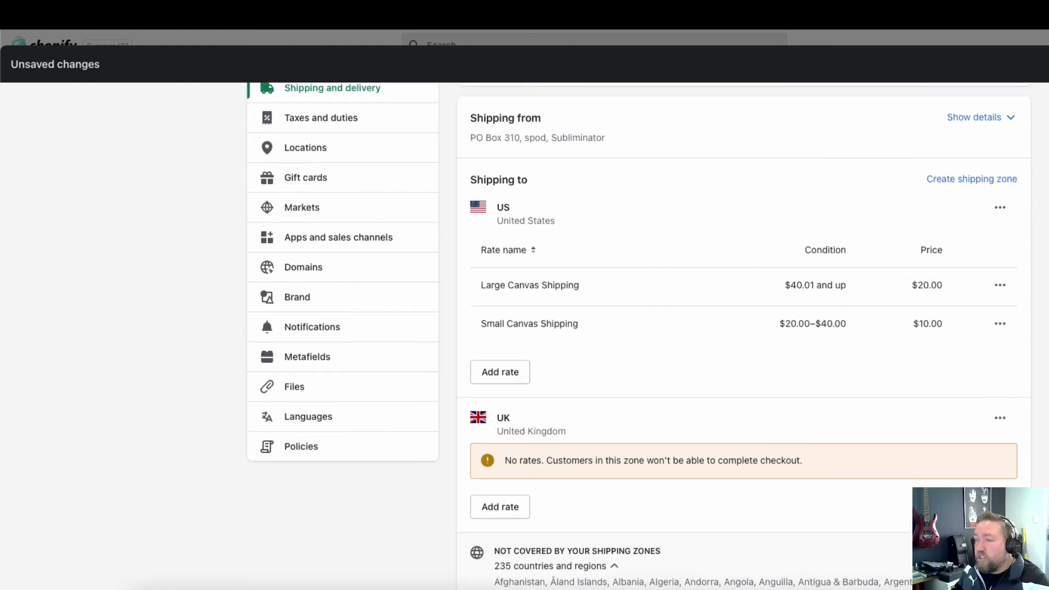
{"action": "scroll", "coordinate": [517, 282], "scroll_direction": "up", "scroll_amount": 1}
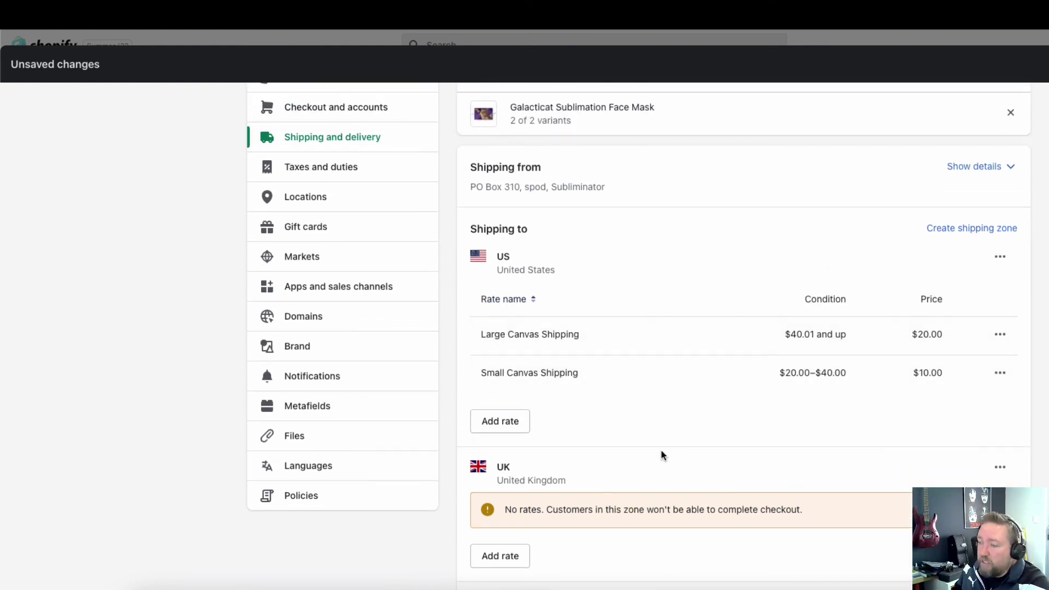
{"action": "scroll", "coordinate": [638, 337], "scroll_direction": "up", "scroll_amount": 4}
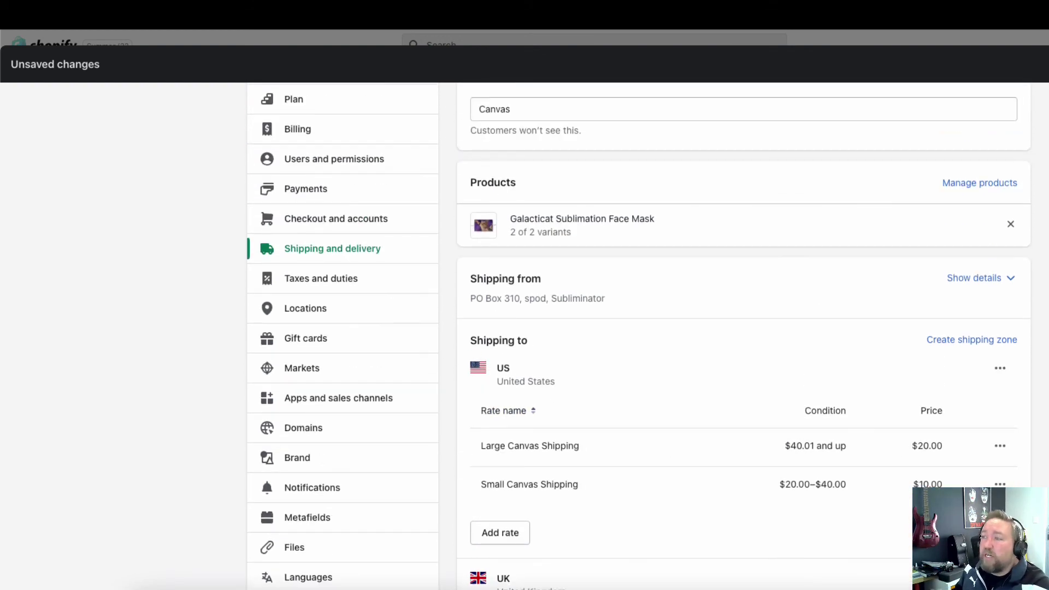